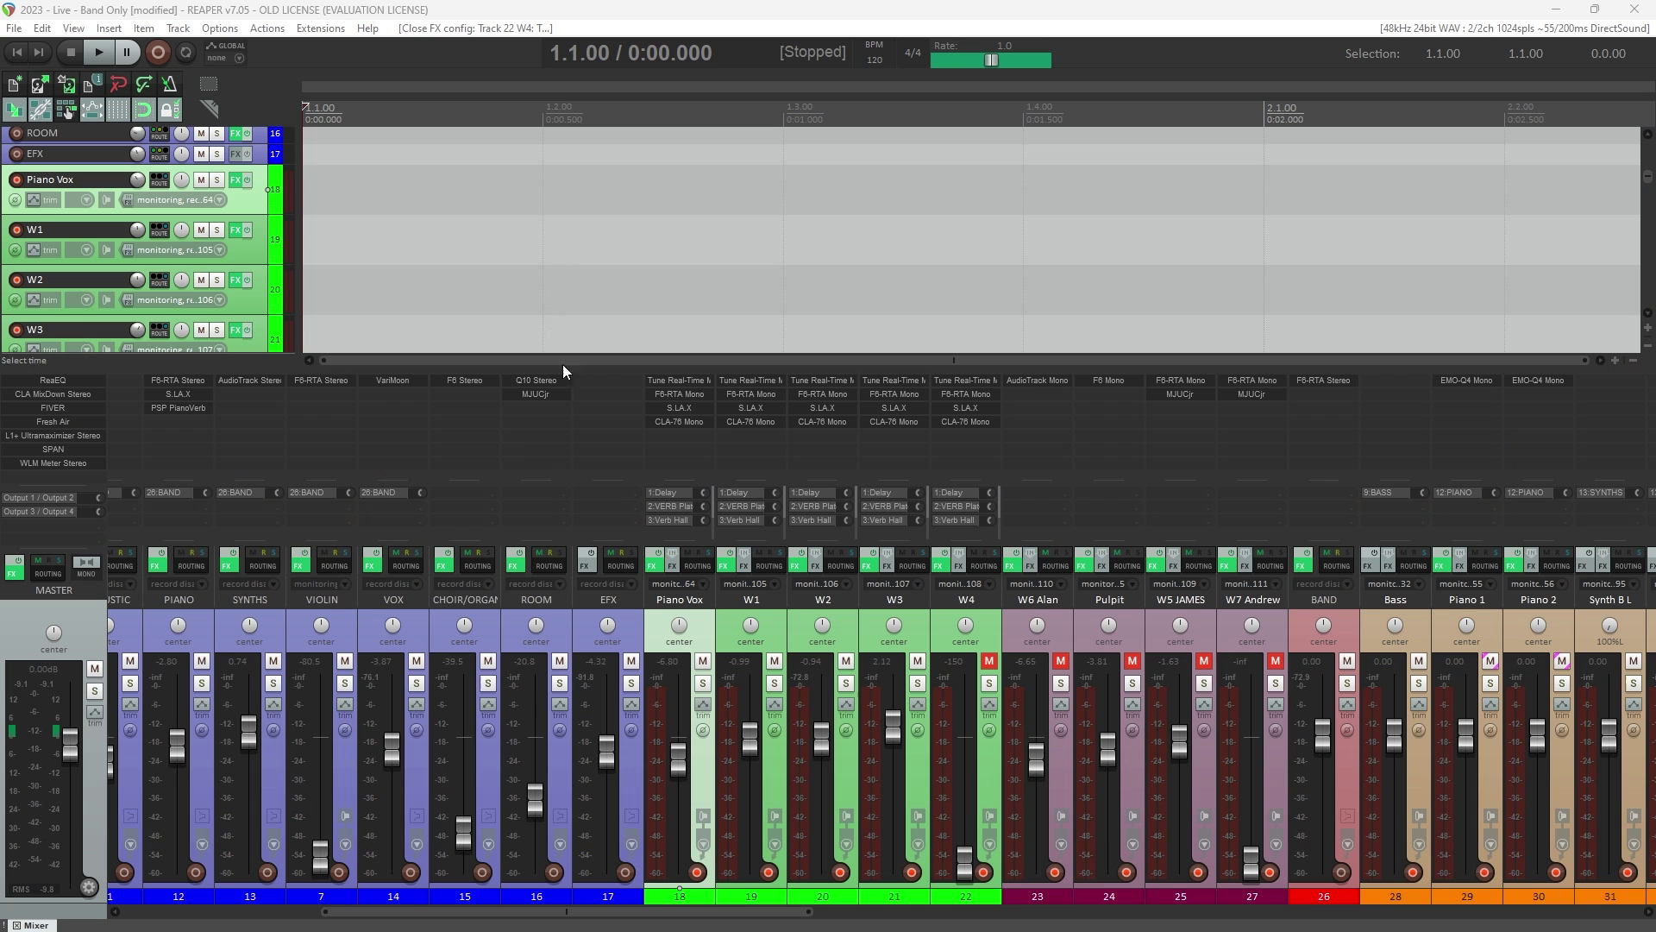
Check Piano Vox's Tune Real-Time, then set W3's Tune Real-Time scale key to D.
{"action": "left_click", "coordinate": [678, 380]}
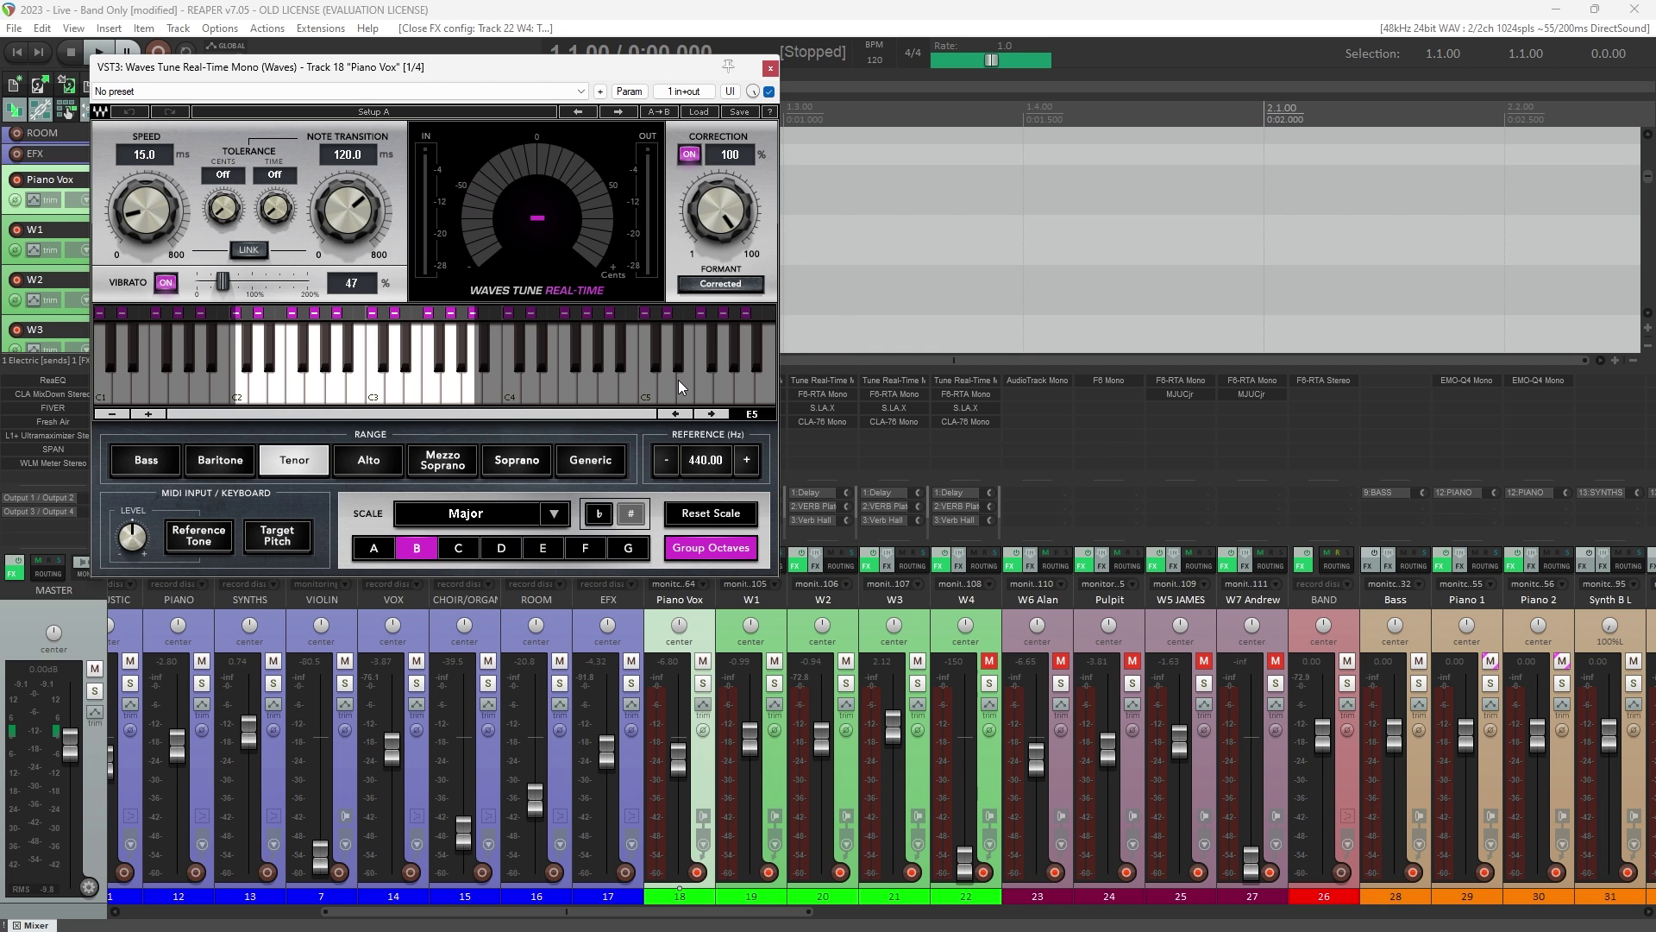
{"action": "left_click_drag", "start_coordinate": [559, 80], "coordinate": [578, 80]}
{"action": "left_click", "coordinate": [788, 68]}
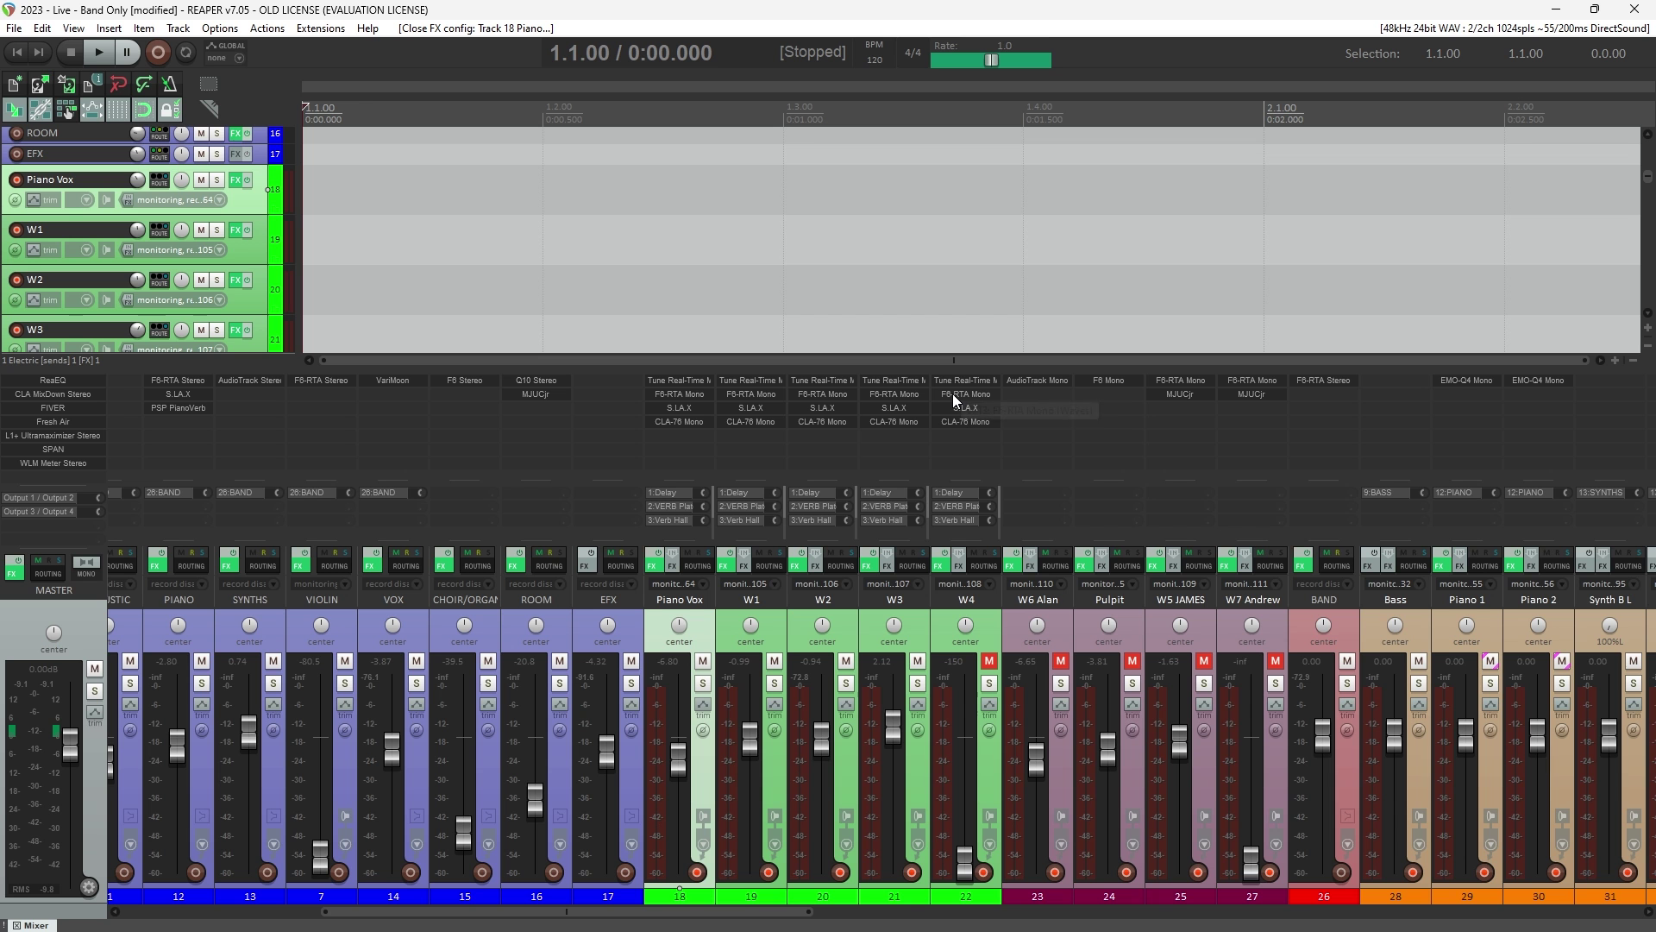
{"action": "left_click", "coordinate": [910, 380]}
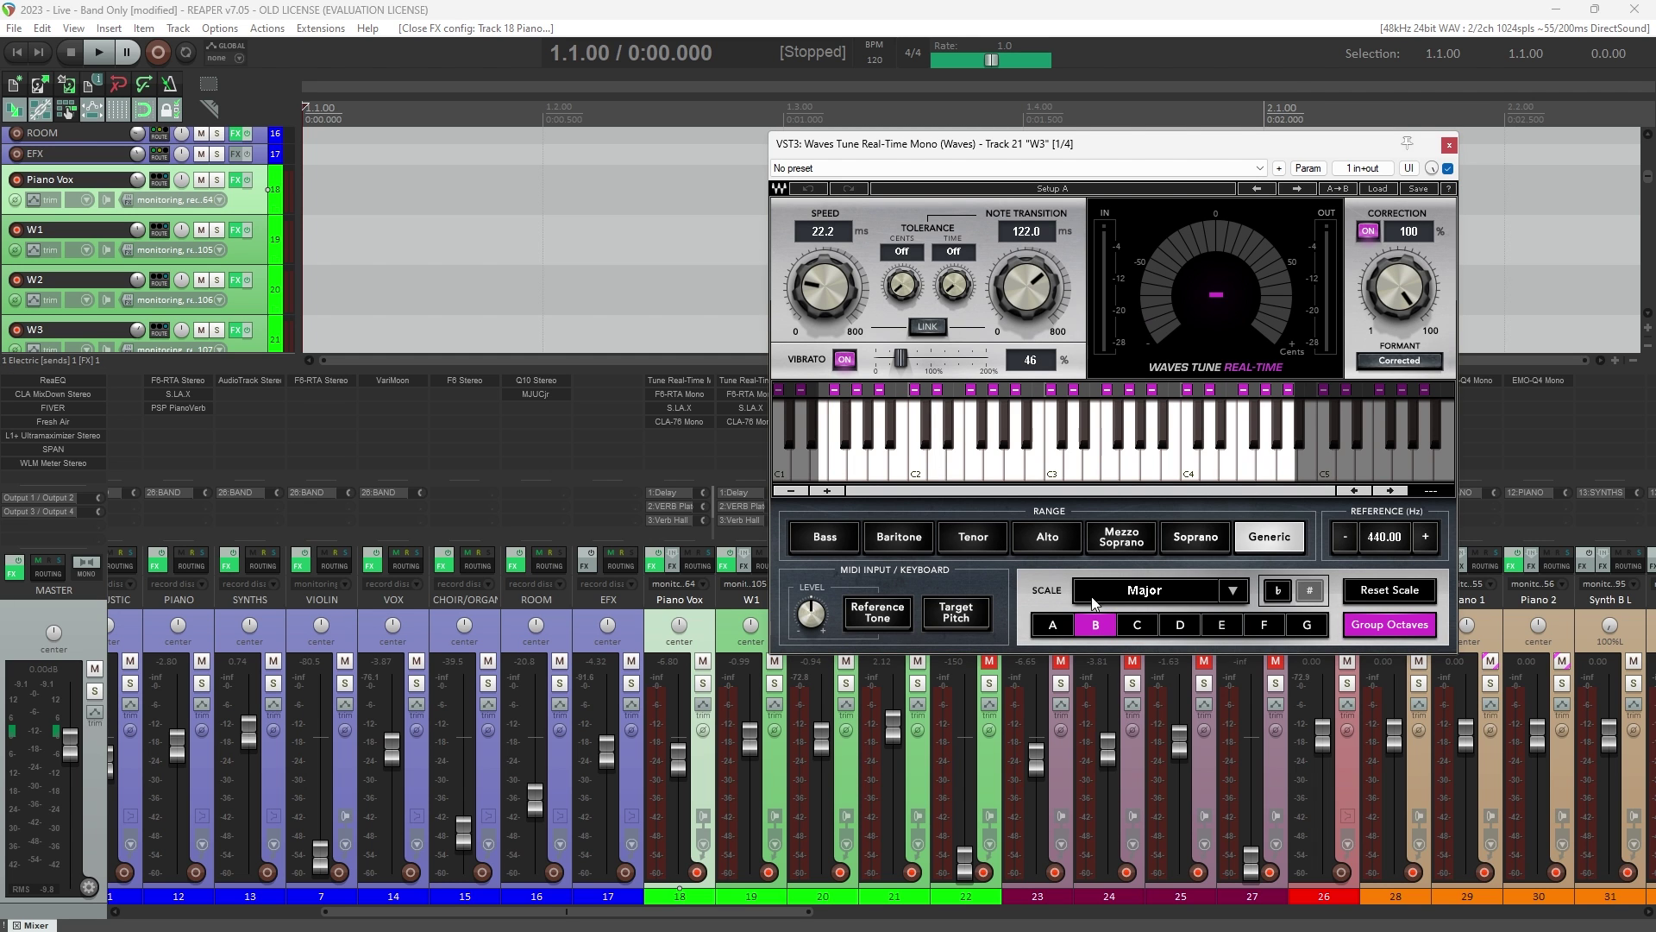
{"action": "left_click", "coordinate": [1182, 627]}
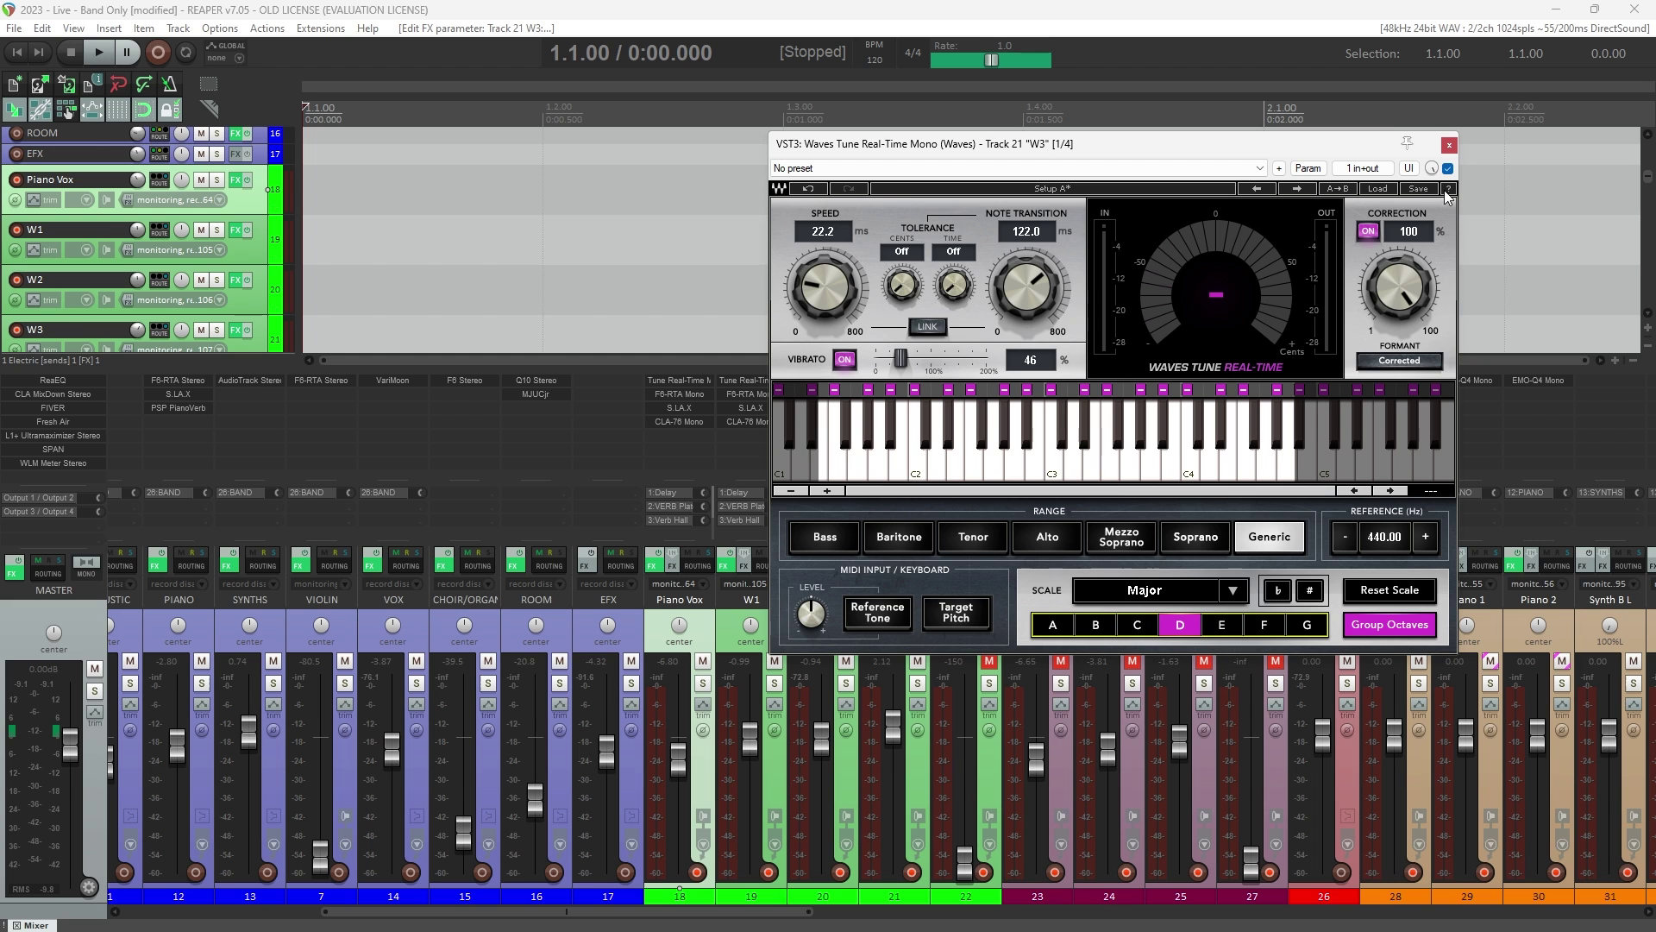
{"action": "left_click", "coordinate": [1449, 146]}
Set the Tune Real-Time scale key to E on W1 and on Piano Vox.
{"action": "left_click", "coordinate": [768, 379]}
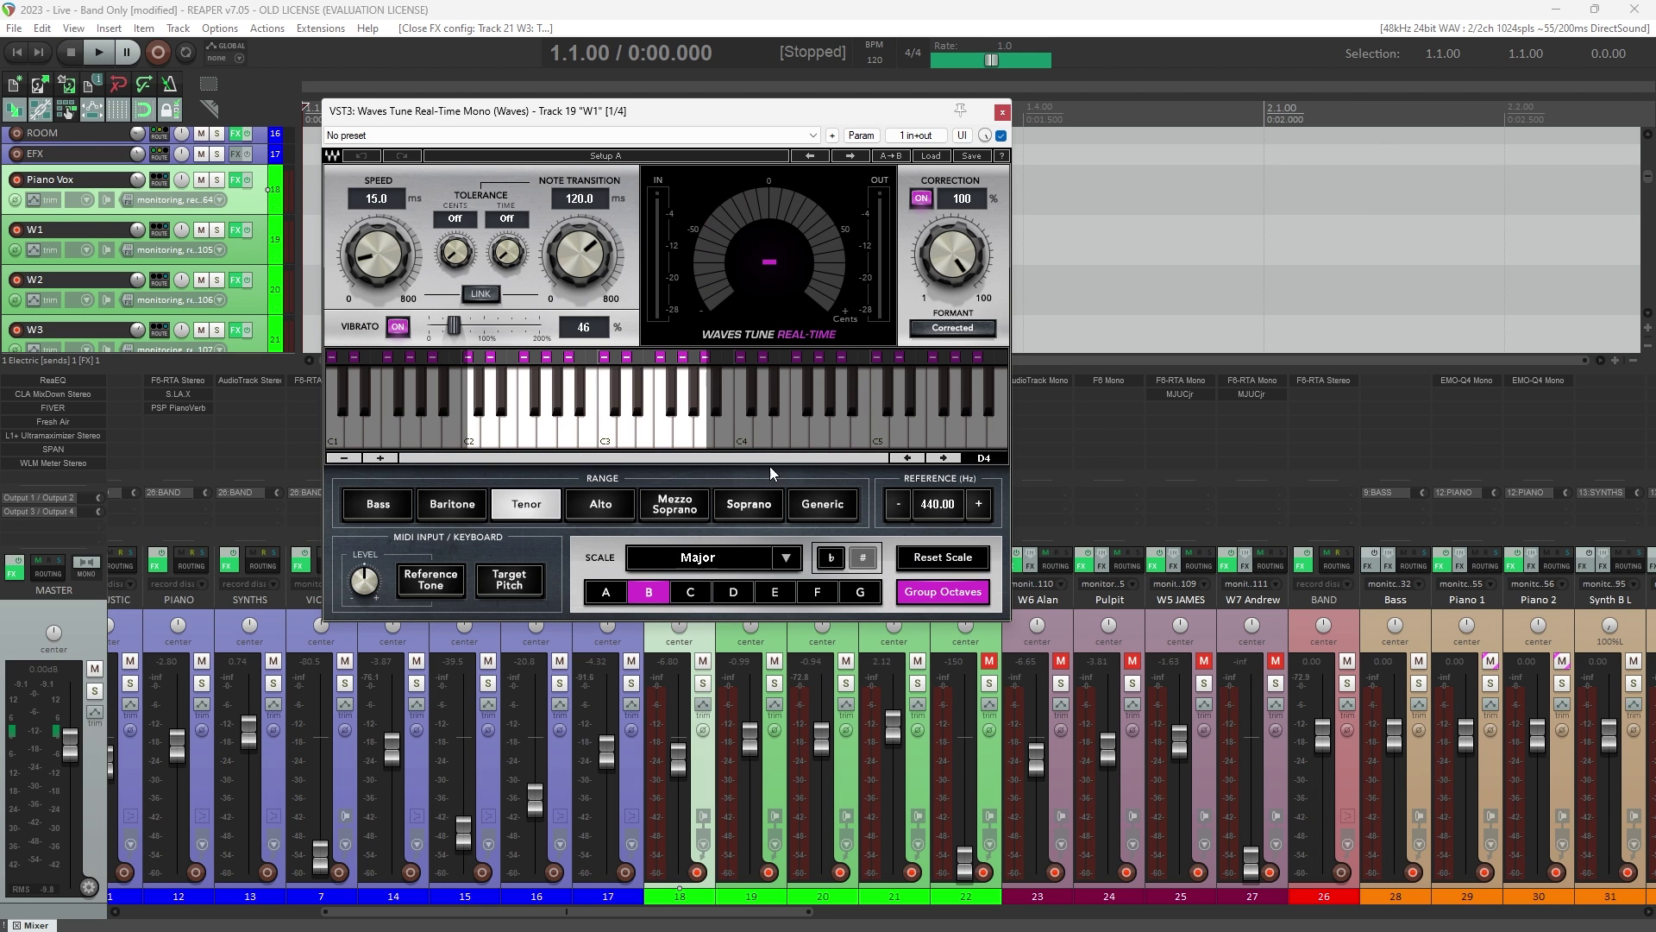
{"action": "left_click", "coordinate": [766, 595]}
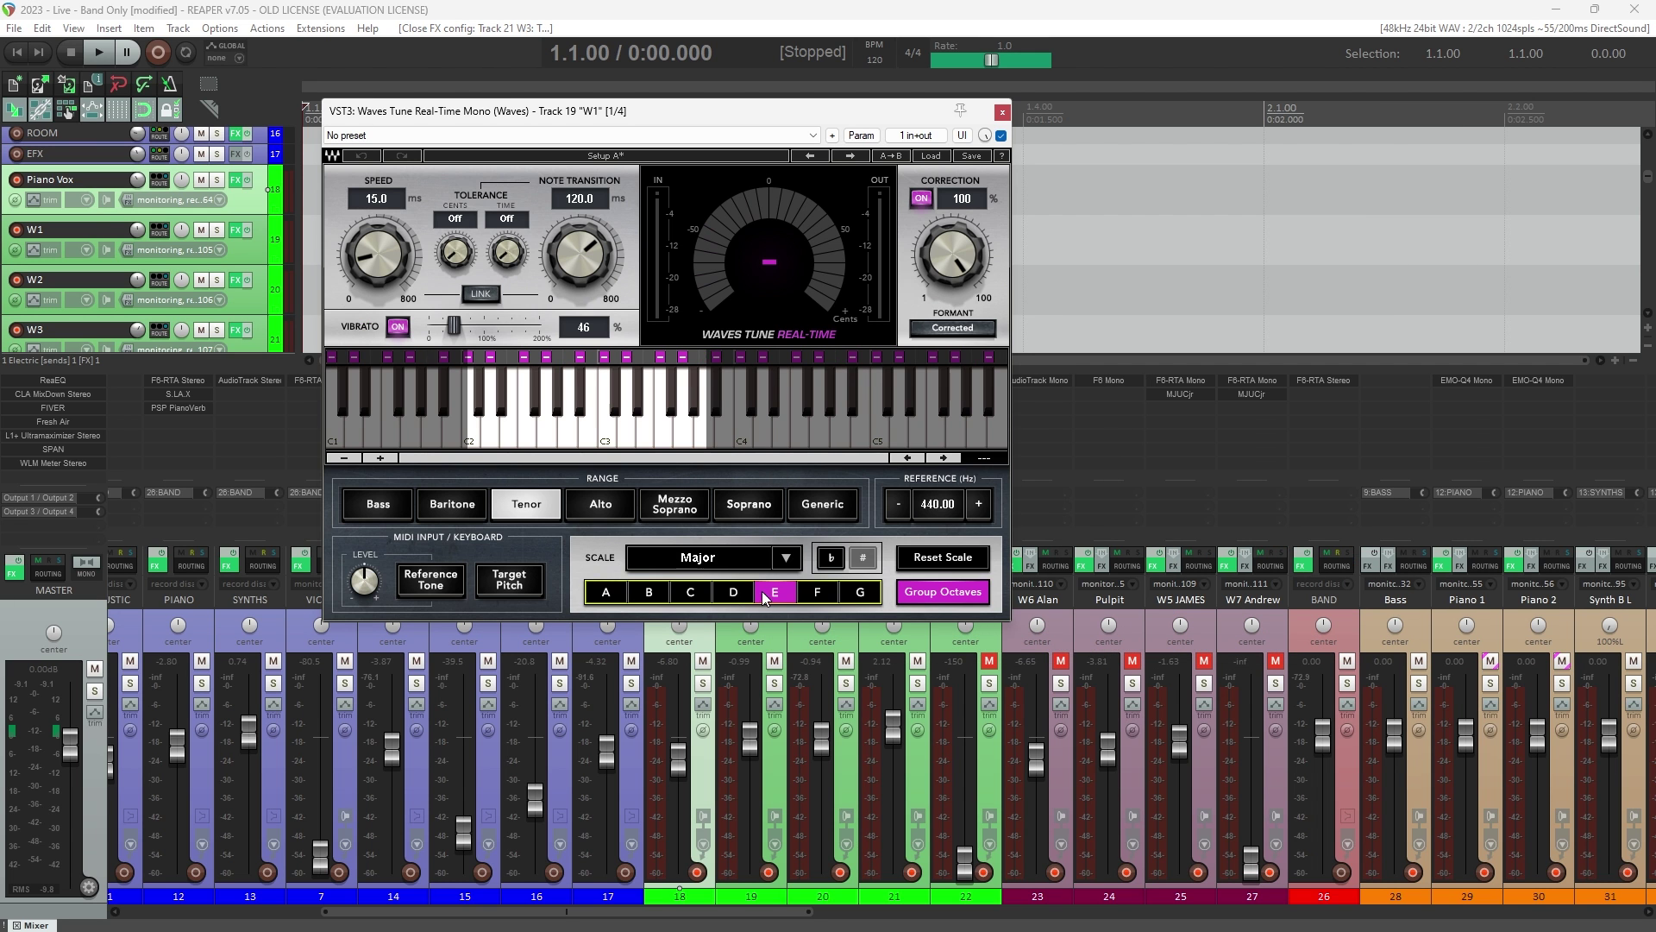
{"action": "left_click", "coordinate": [1002, 112]}
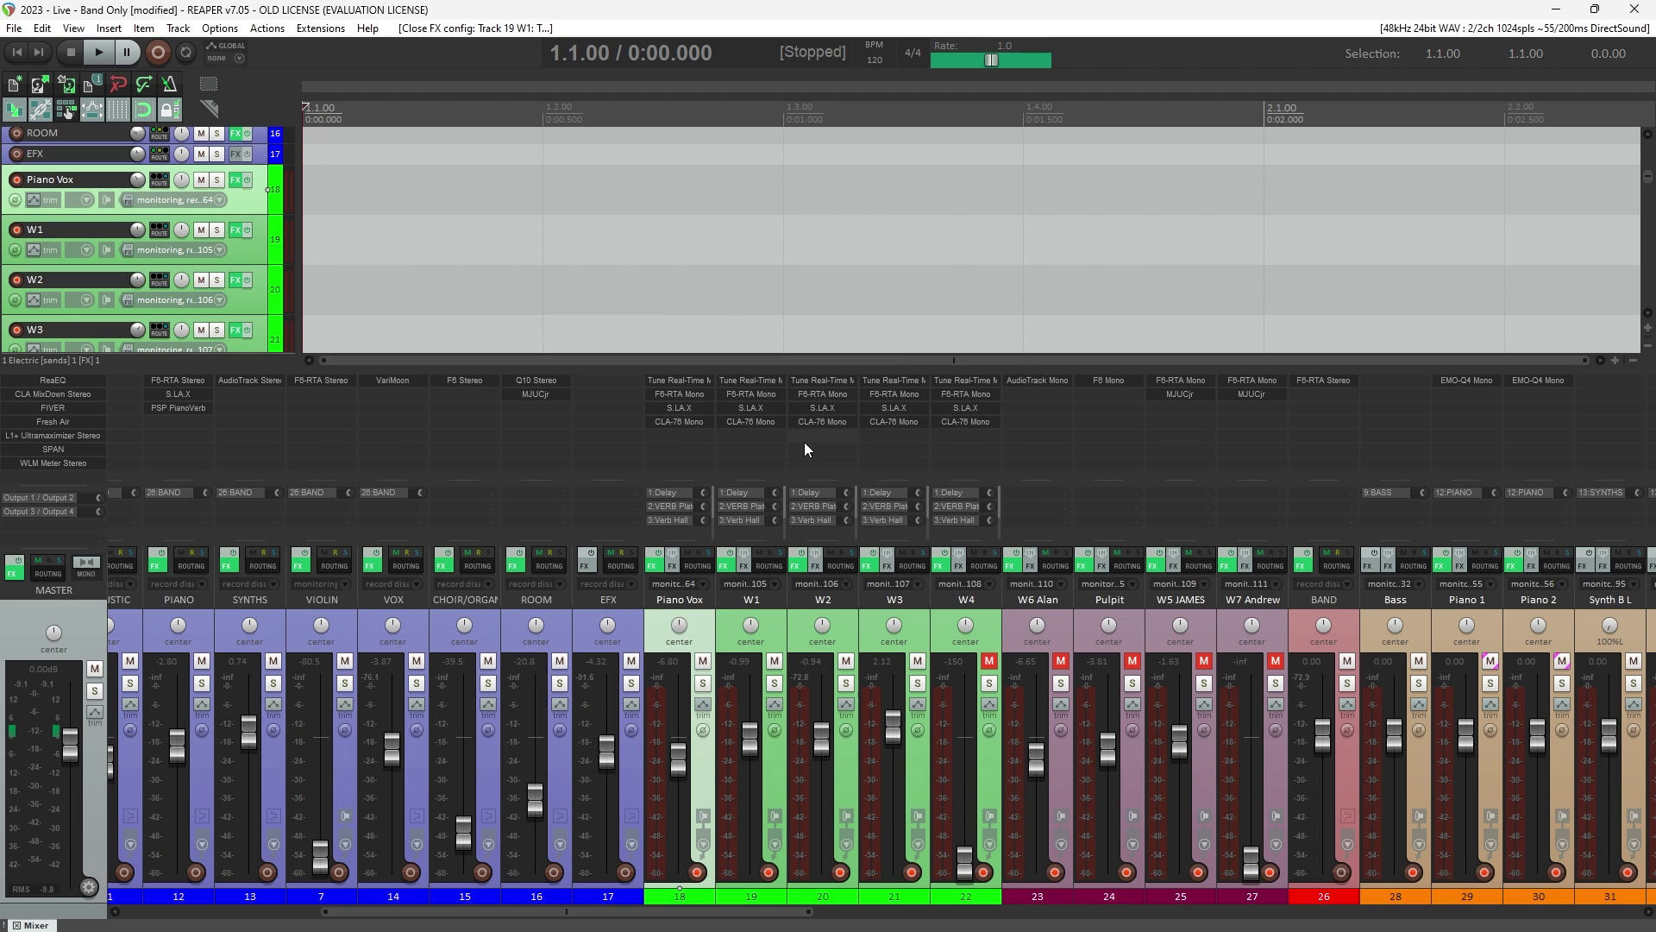
{"action": "left_click", "coordinate": [675, 380]}
{"action": "left_click", "coordinate": [558, 552]}
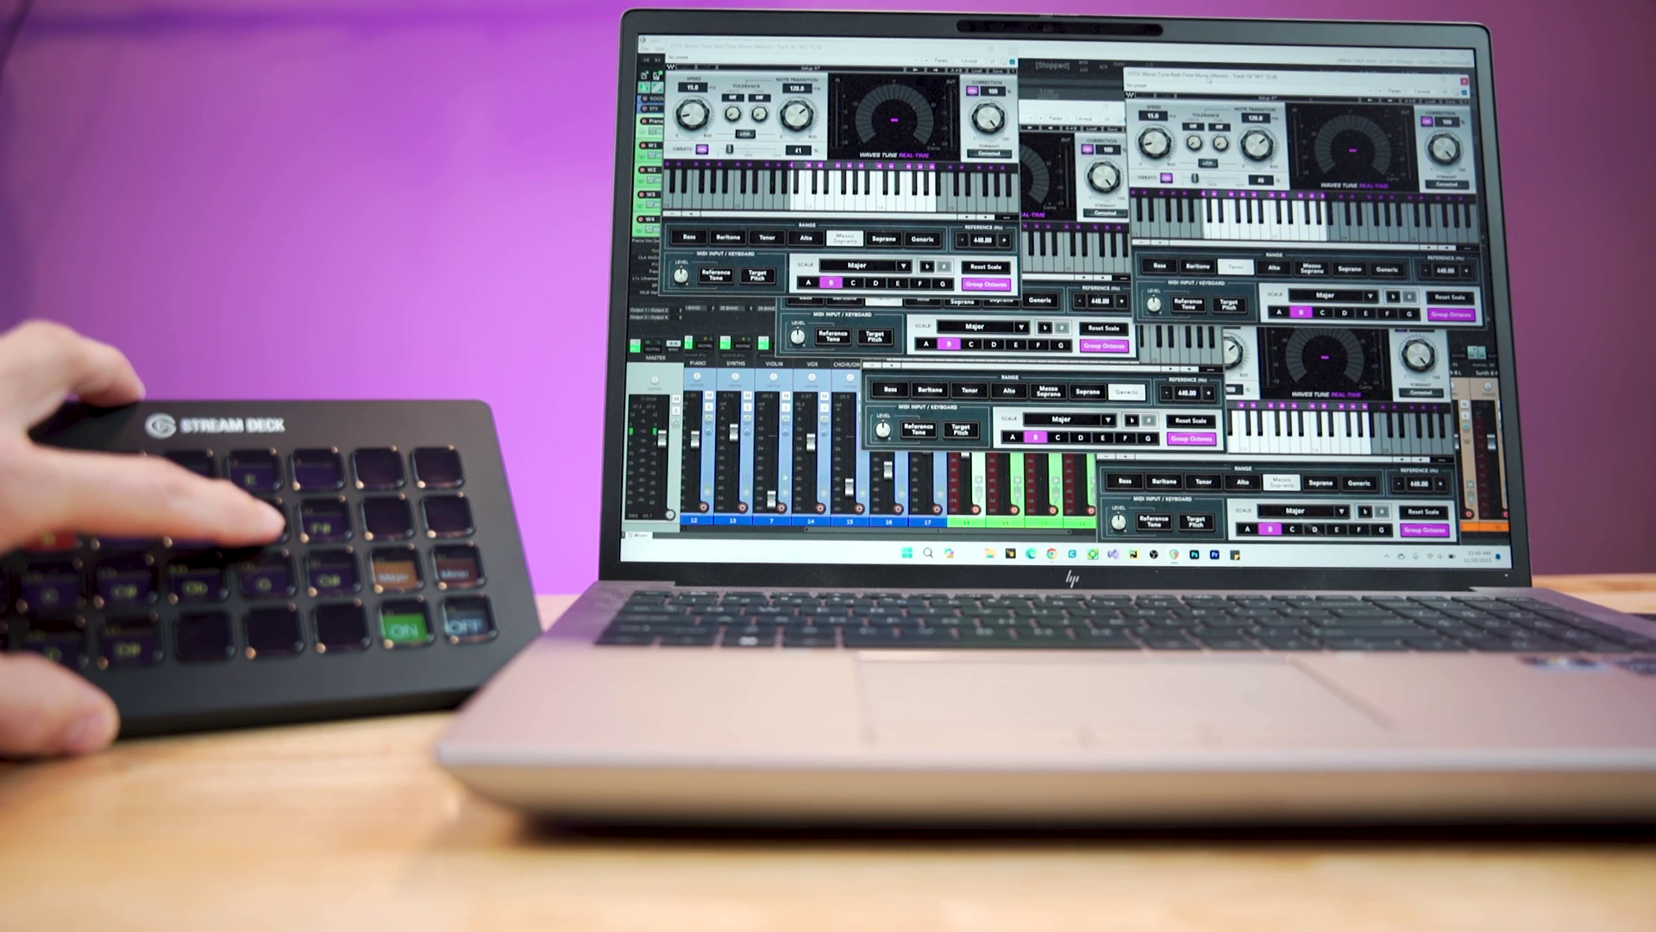
Press the Stream Deck F key, then the C key, to retune every Tune Real-Time instance.
{"action": "key", "text": "f"}
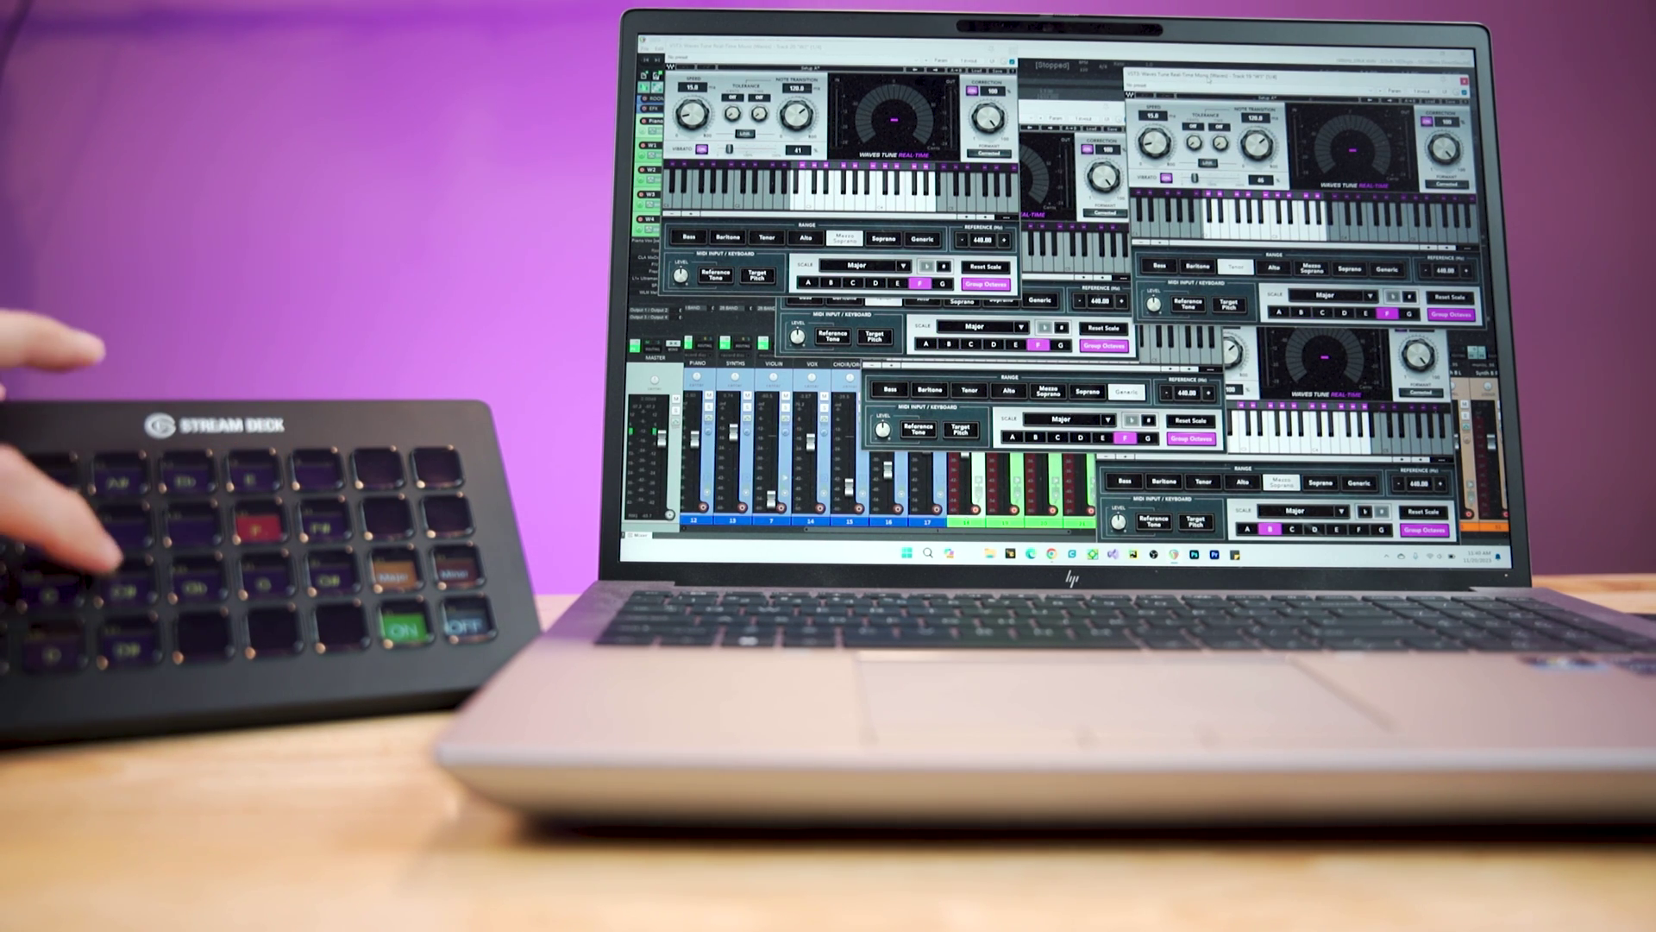
{"action": "key", "text": "c"}
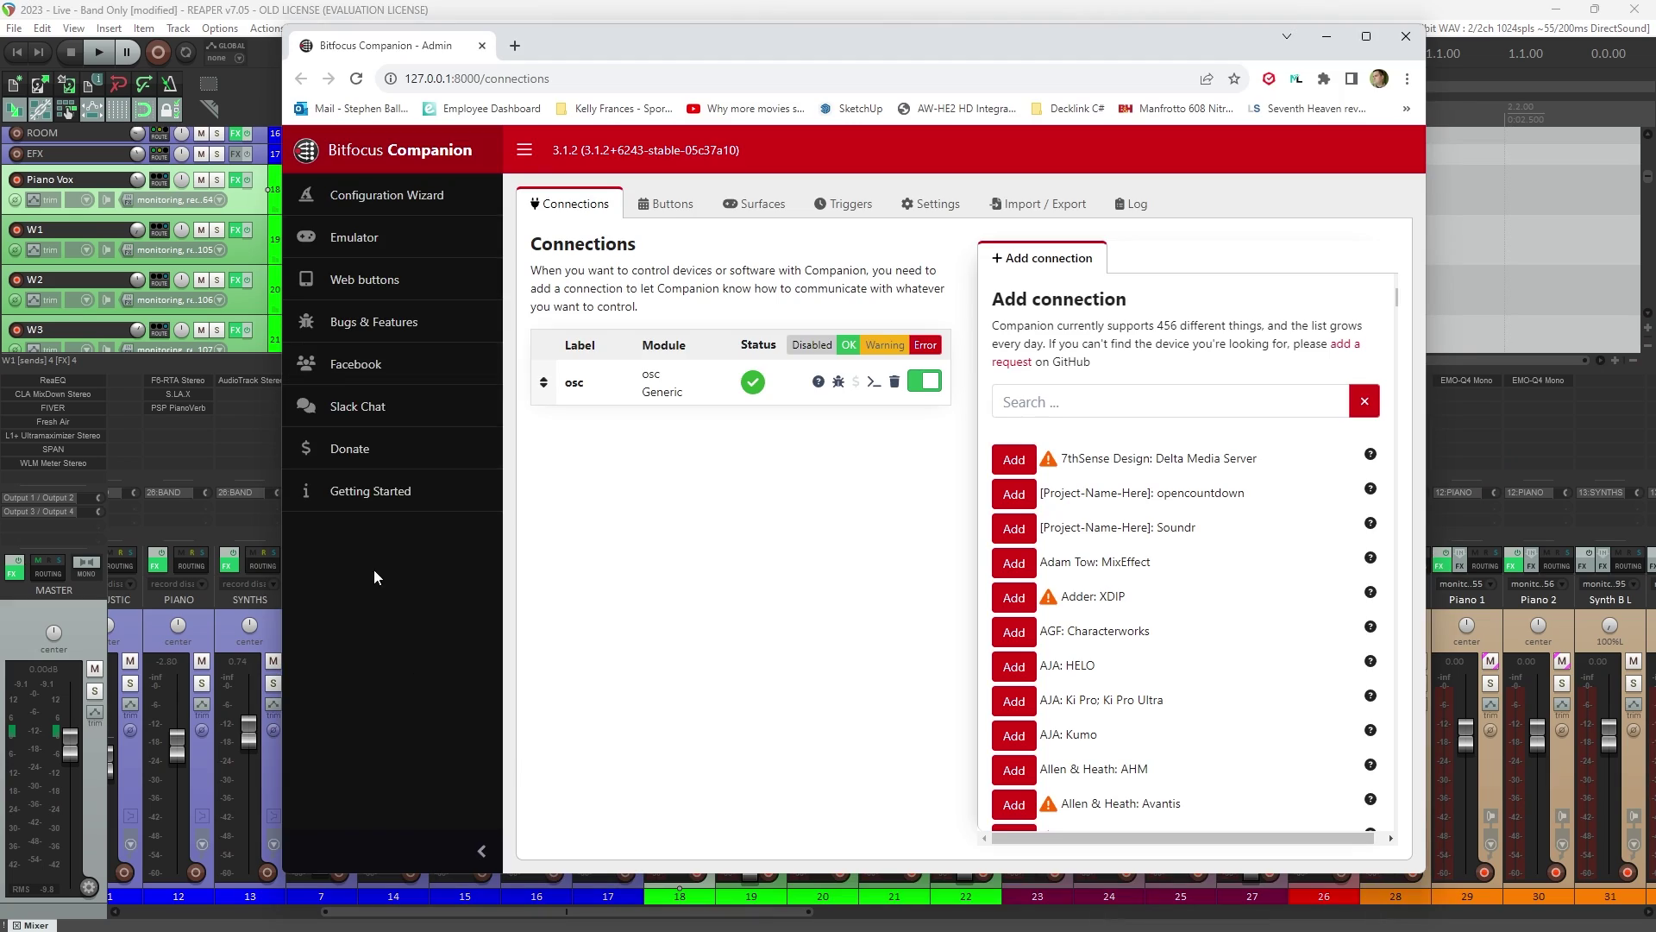
Open Companion's Web buttons grid and press A to set the scale key.
{"action": "left_click", "coordinate": [352, 277]}
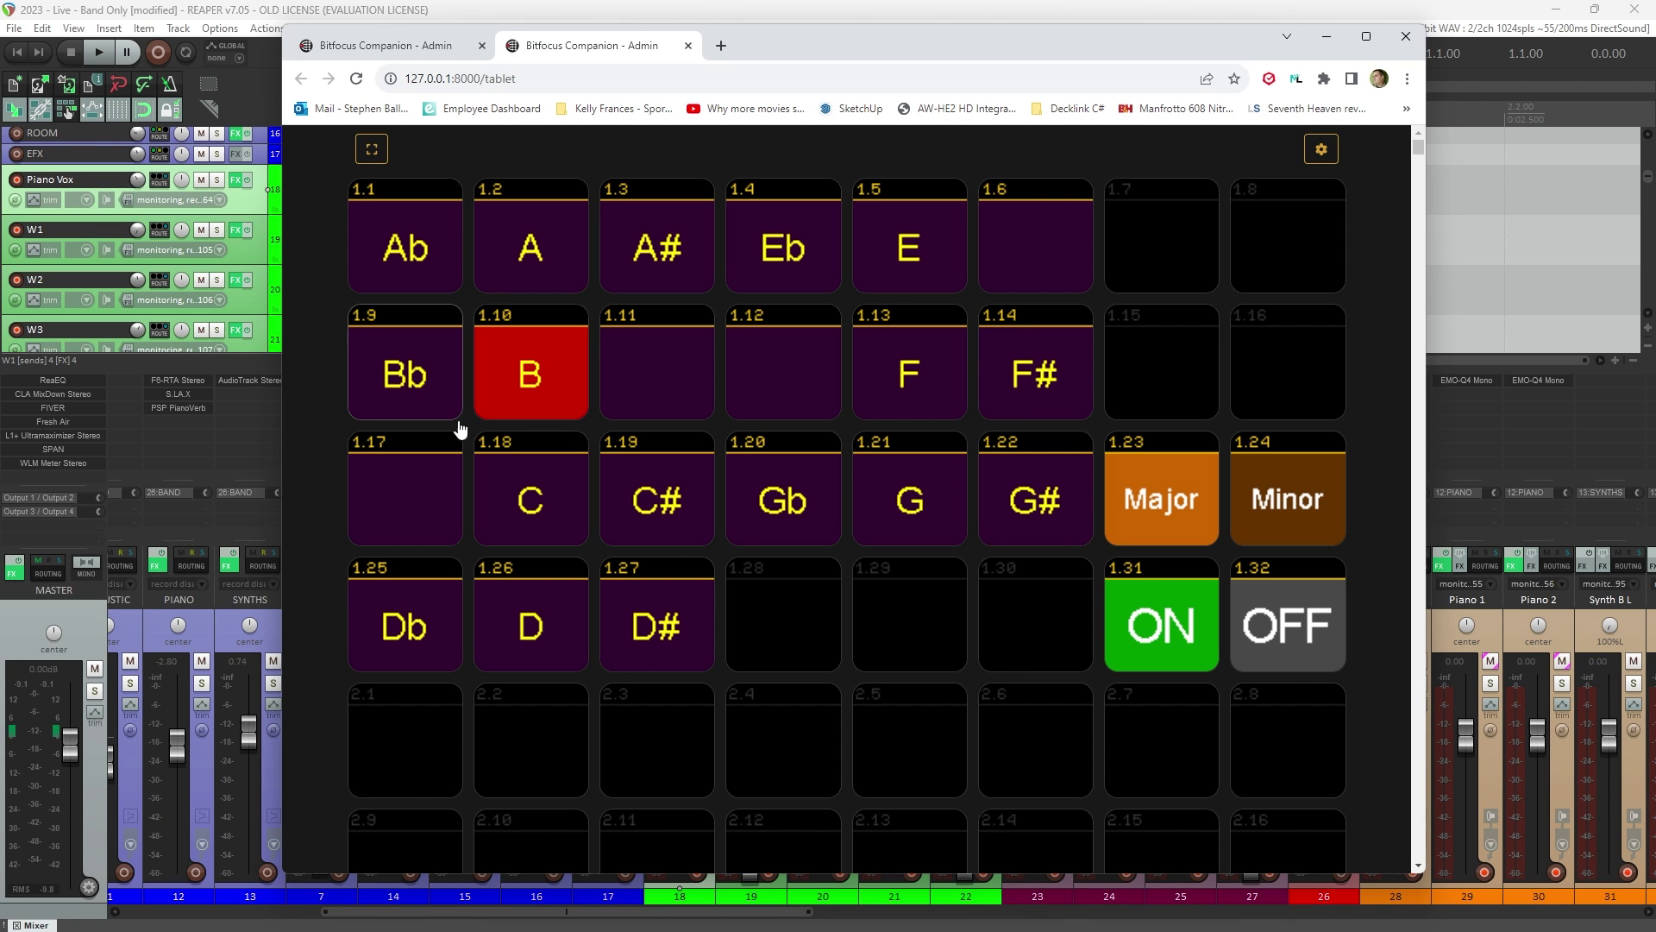
{"action": "left_click", "coordinate": [537, 254]}
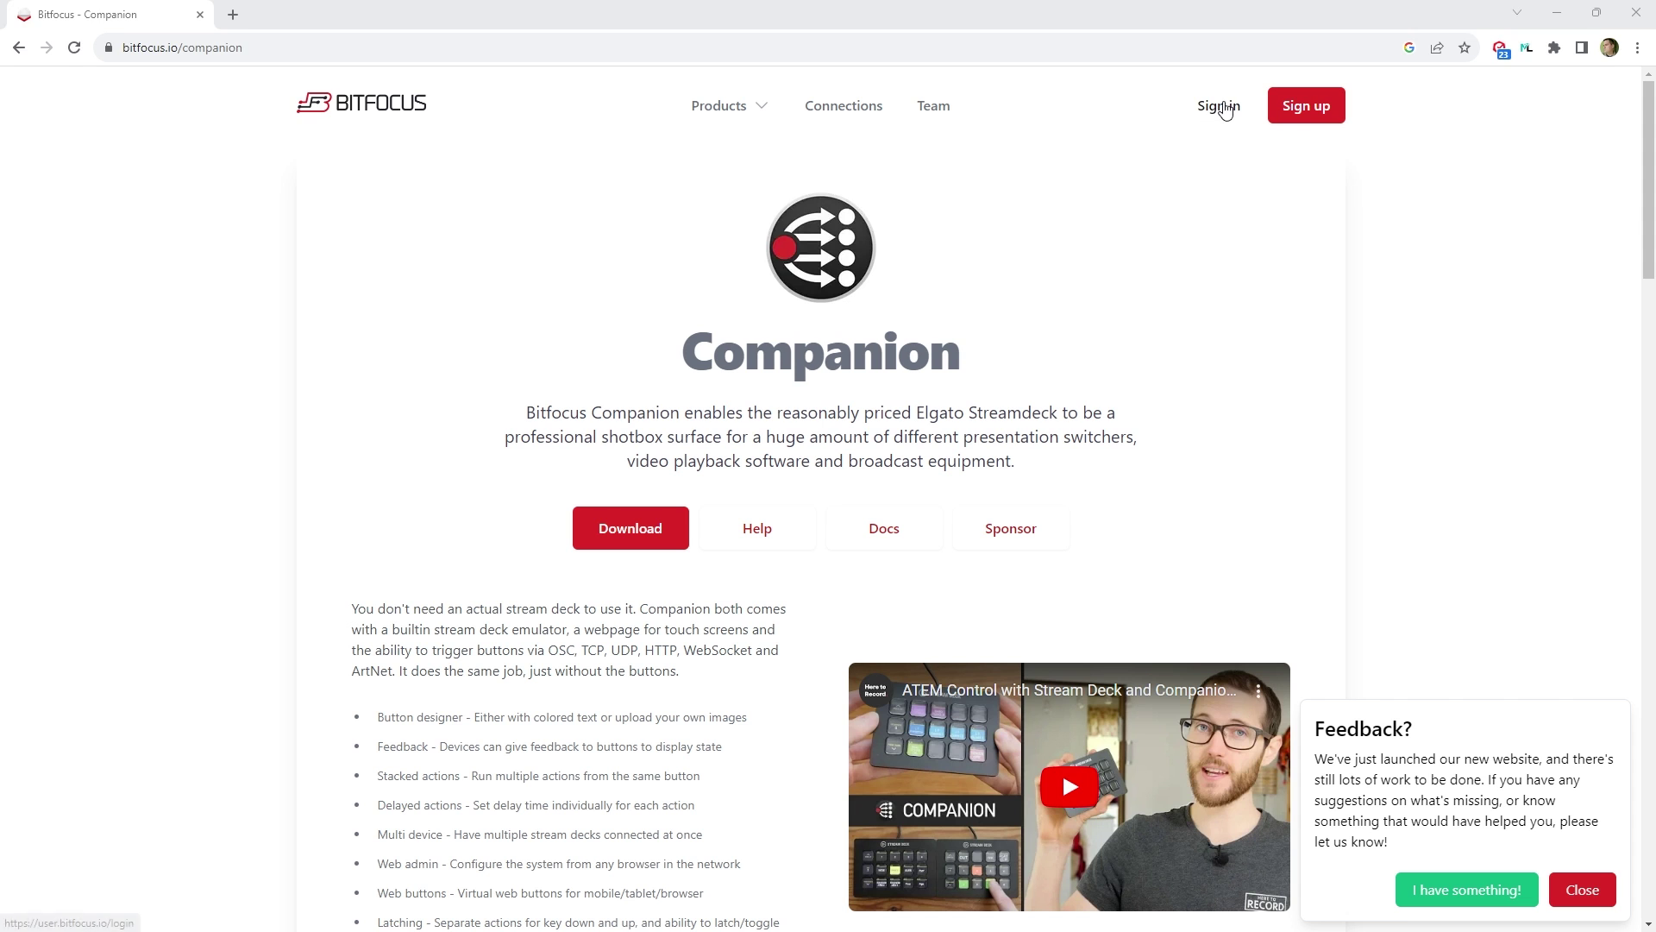
Log in to Bitfocus and grab the Windows build of stable Companion v3.1.2.
{"action": "left_click", "coordinate": [1225, 108]}
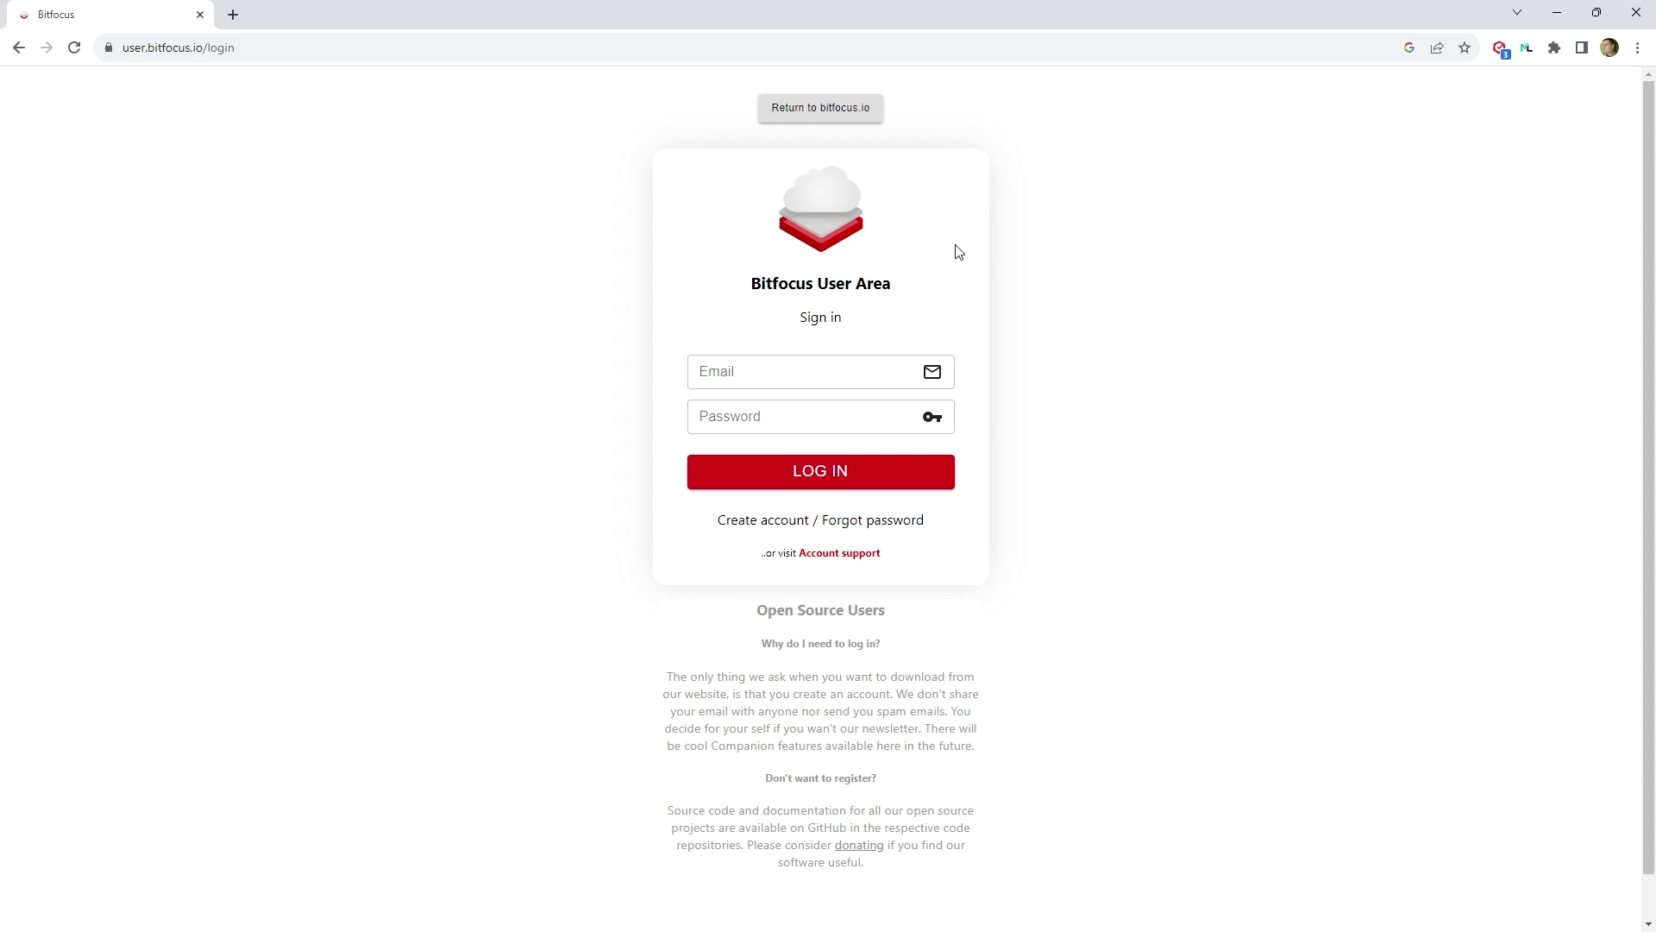
{"action": "left_click", "coordinate": [794, 417]}
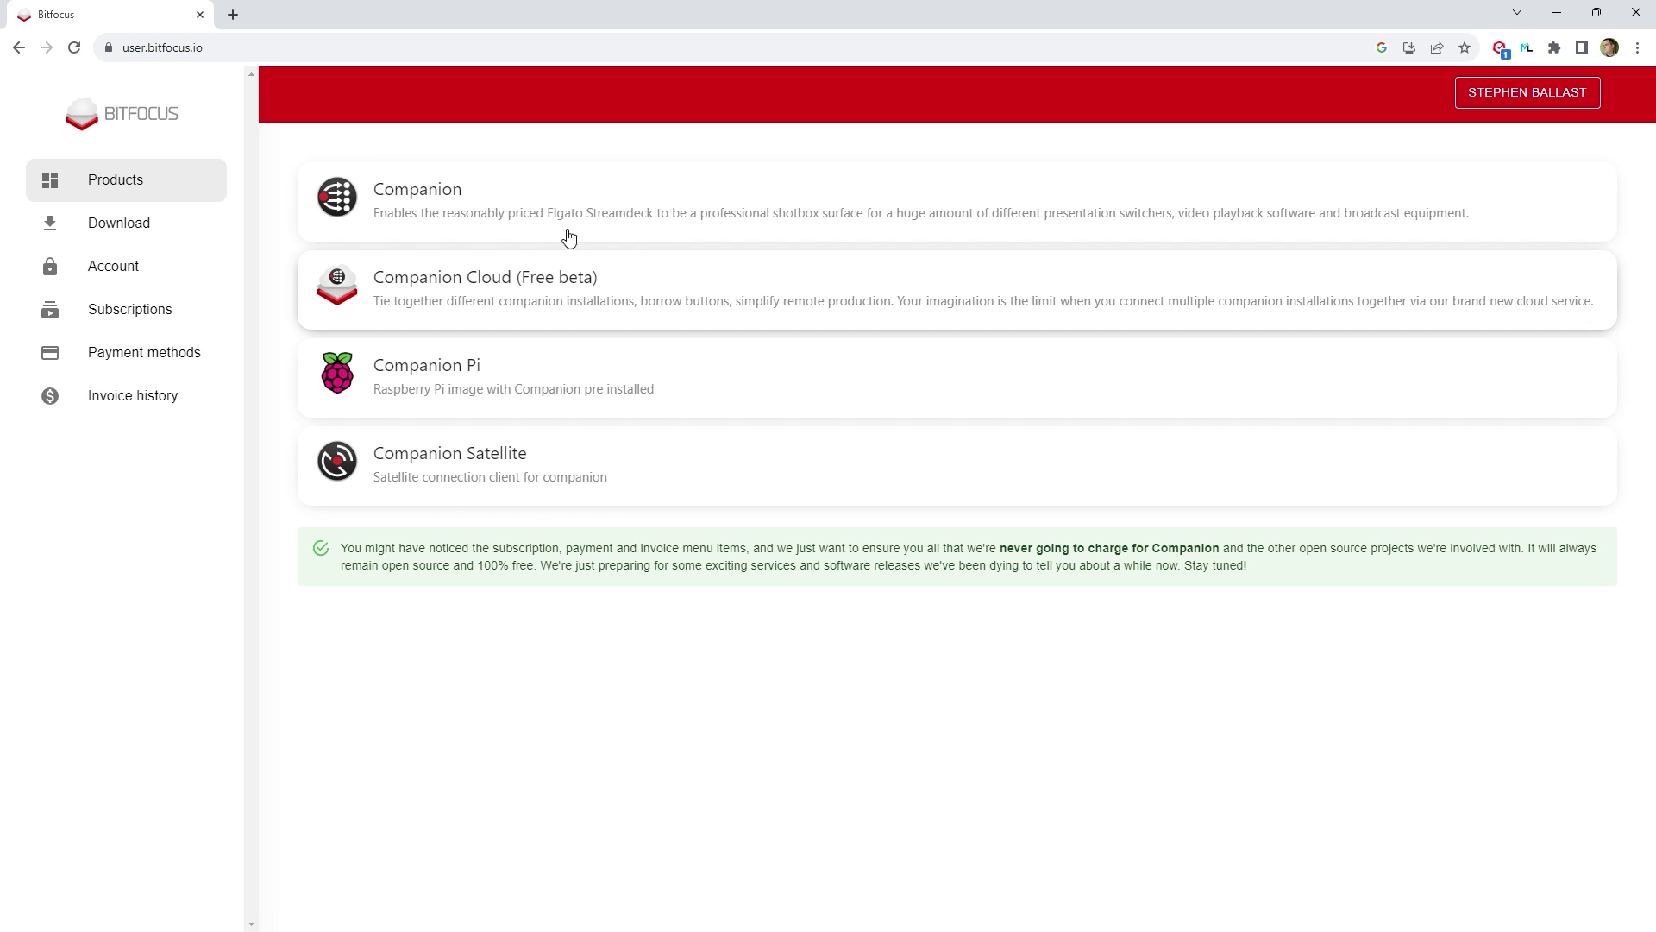
{"action": "left_click", "coordinate": [426, 207]}
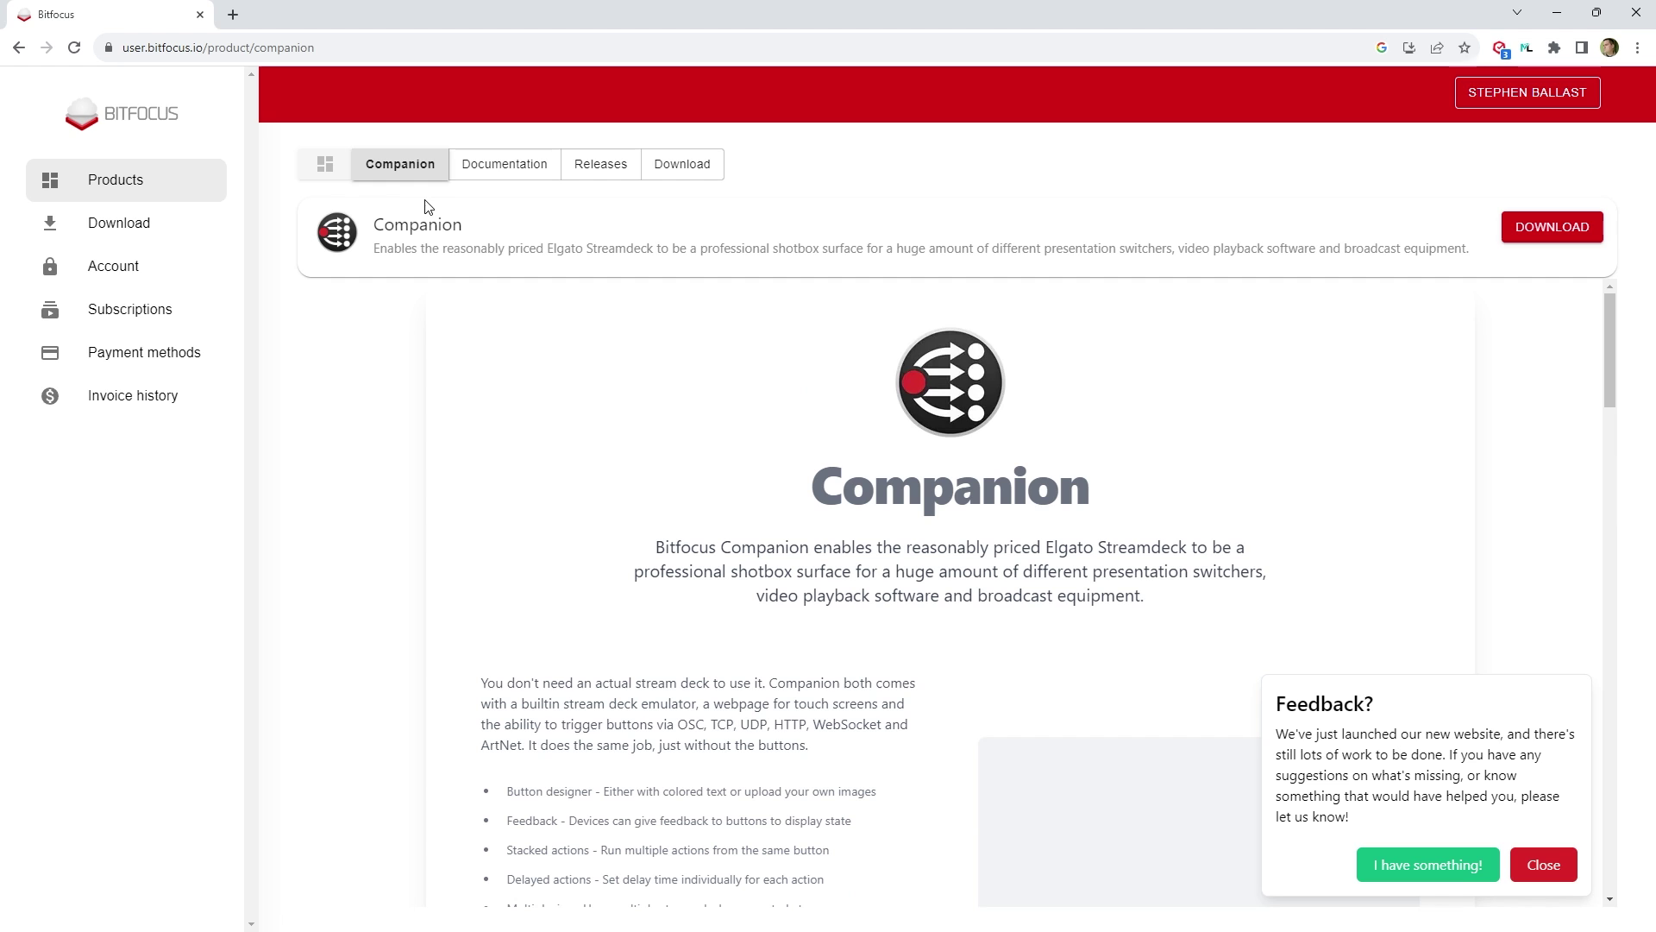
{"action": "left_click", "coordinate": [682, 171]}
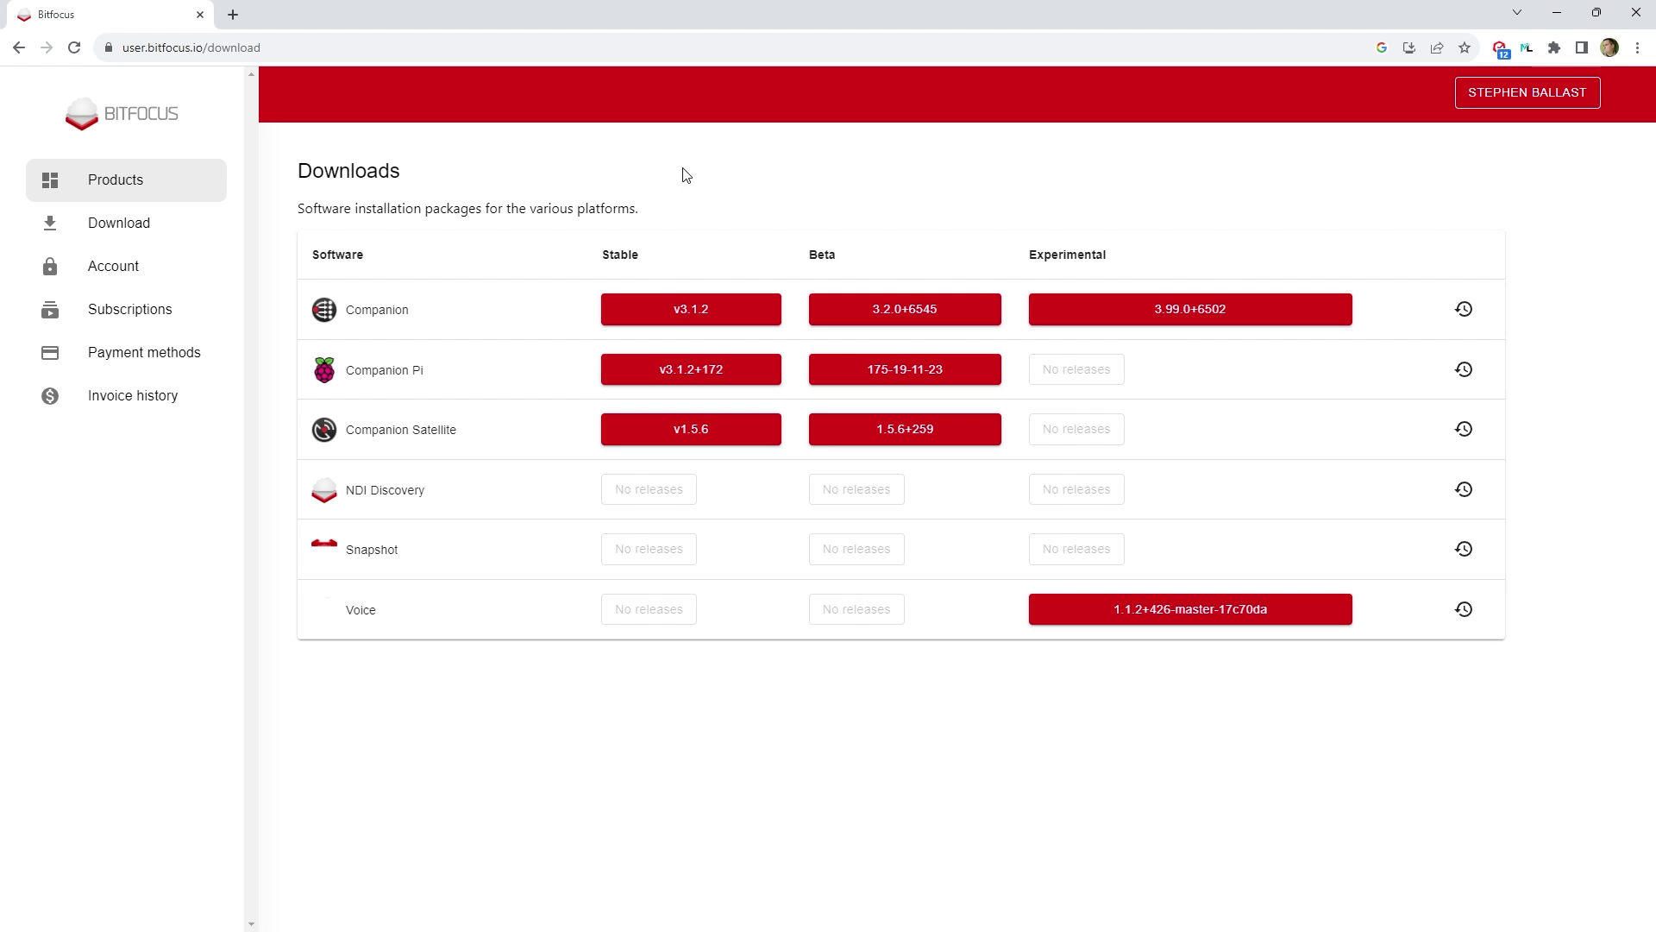
{"action": "left_click", "coordinate": [677, 312]}
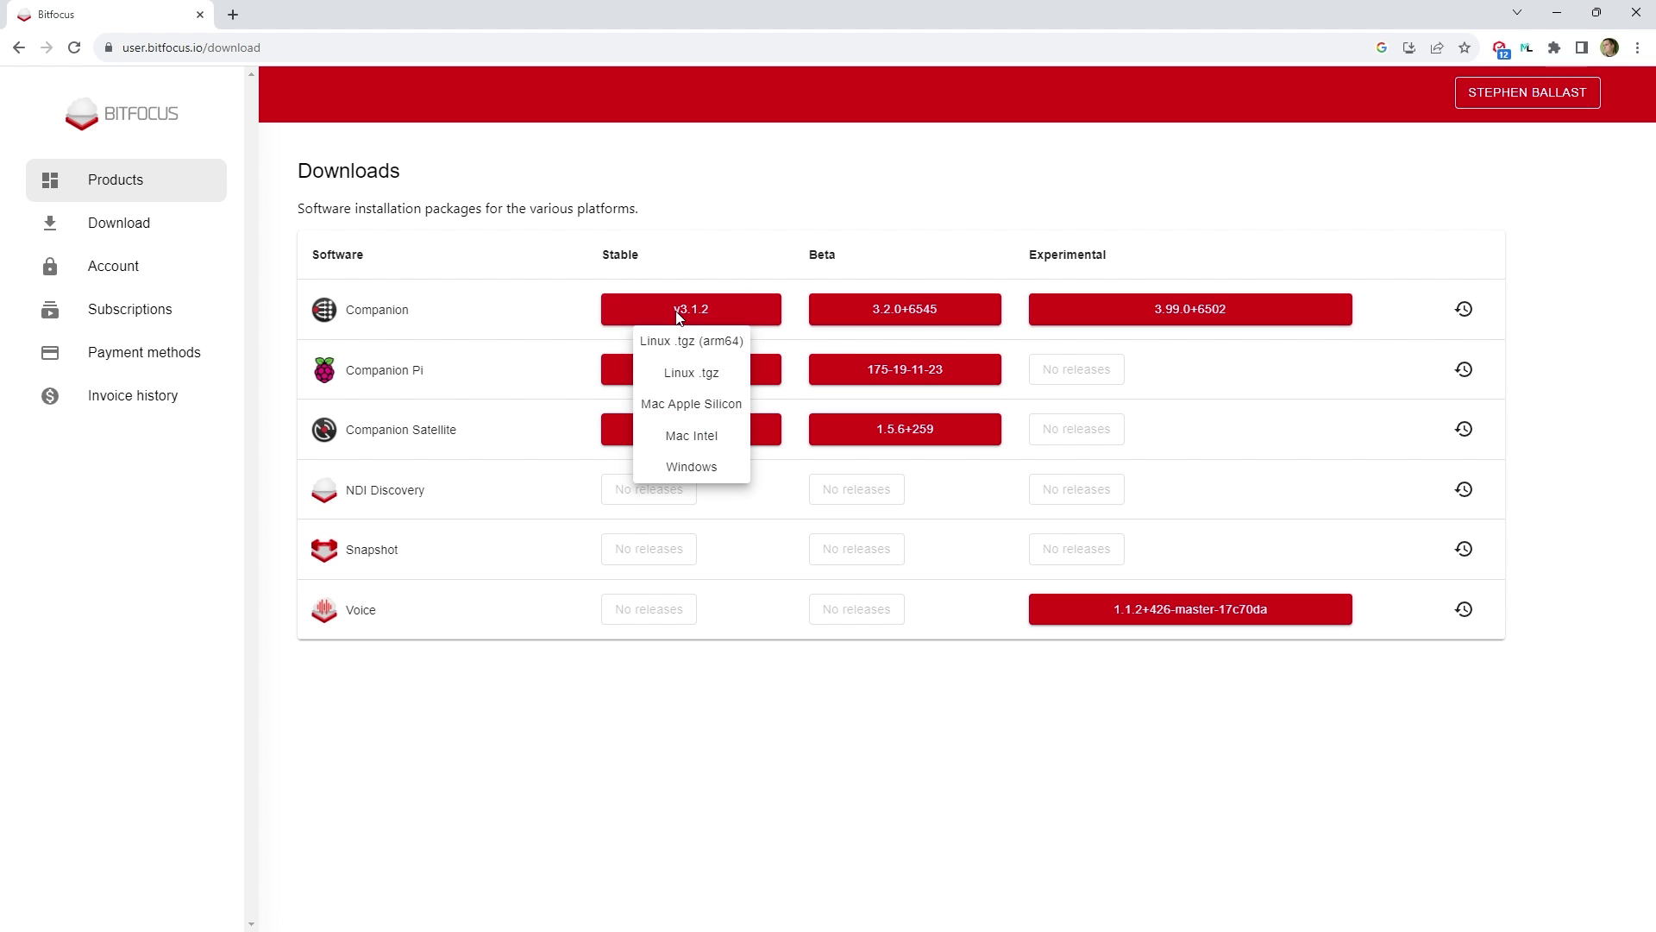
{"action": "left_click", "coordinate": [687, 473]}
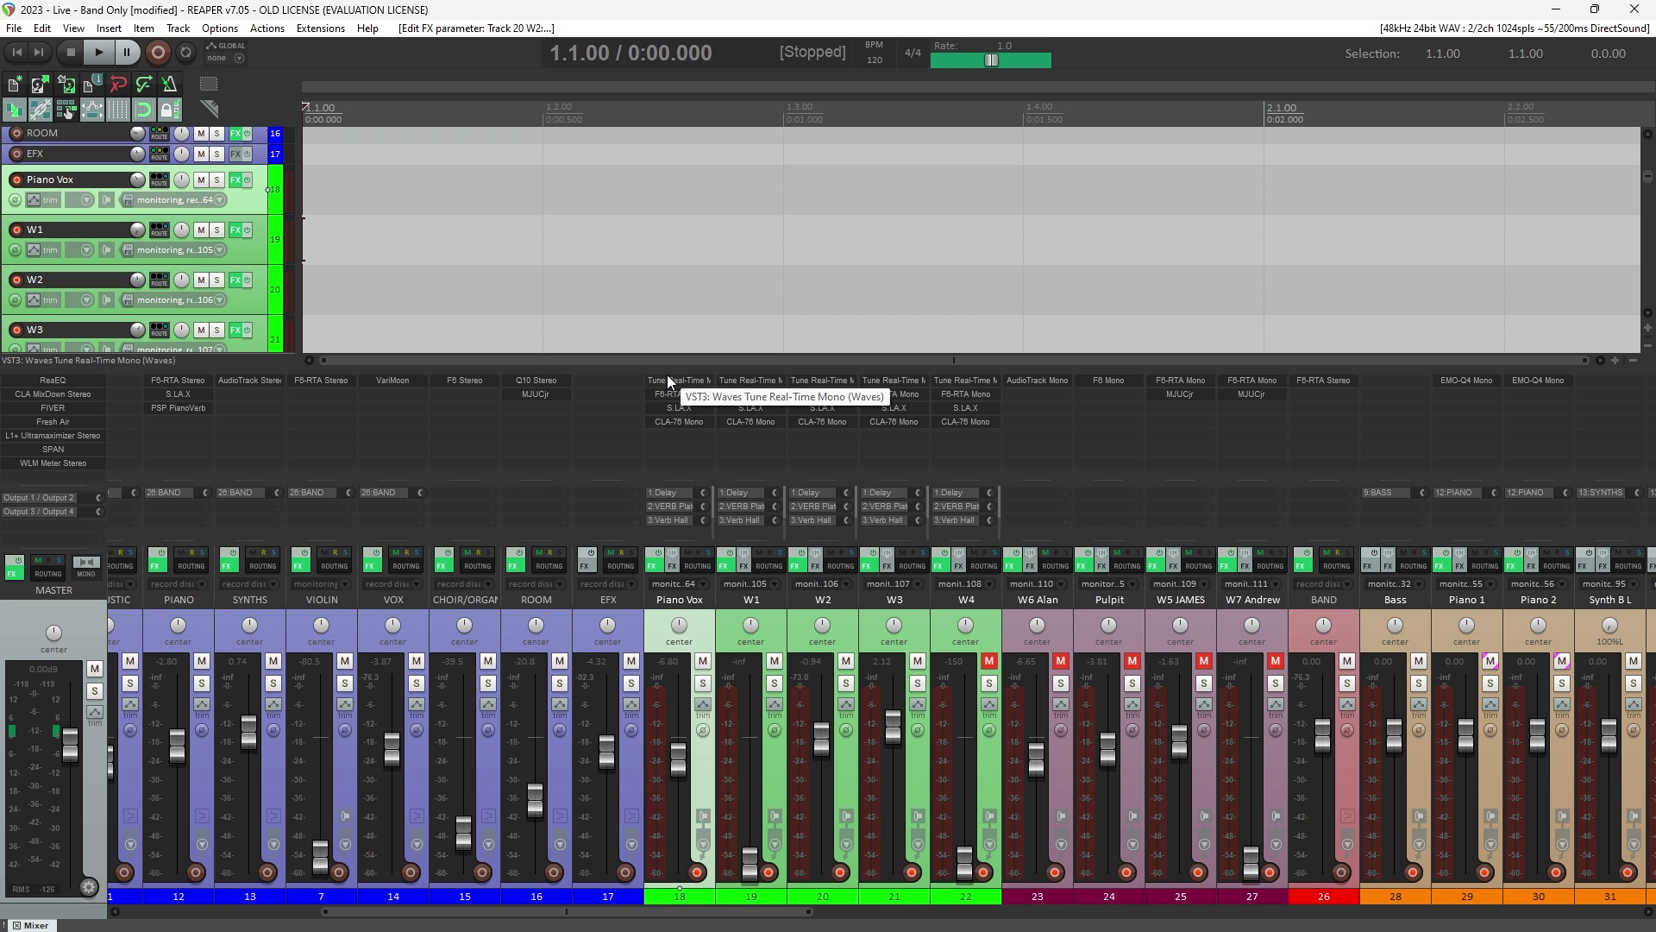
Add a new OSC control surface under REAPER's Control/OSC/web preferences.
{"action": "left_click", "coordinate": [226, 30]}
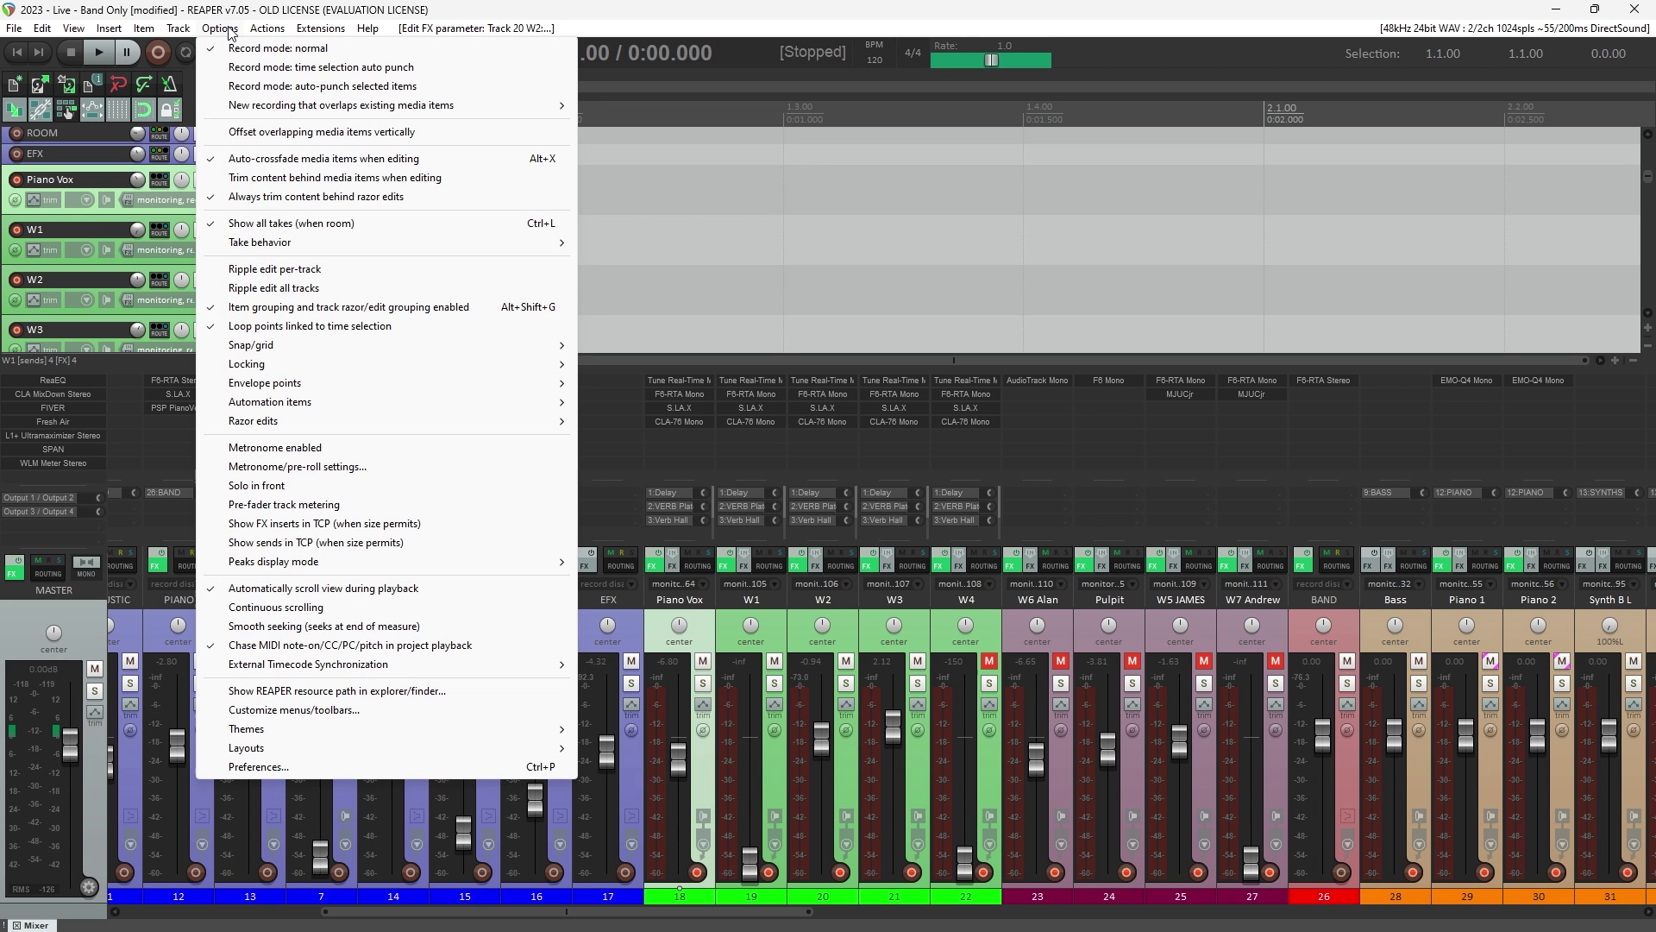
{"action": "left_click", "coordinate": [270, 767]}
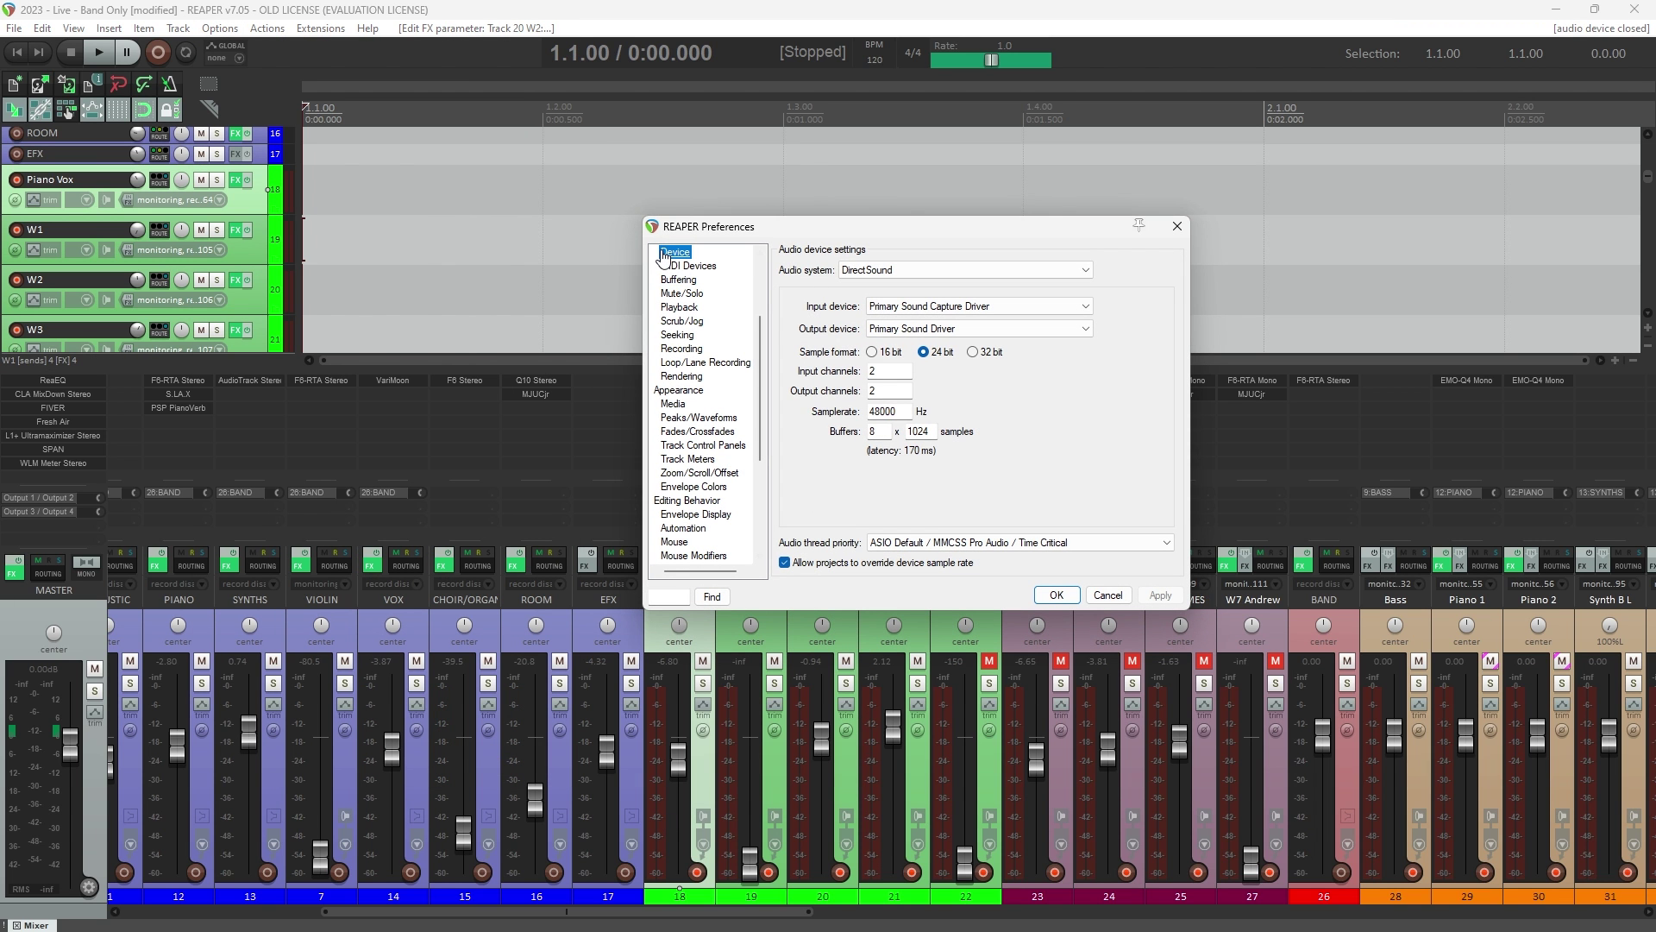
{"action": "left_click_drag", "start_coordinate": [758, 319], "coordinate": [763, 427]}
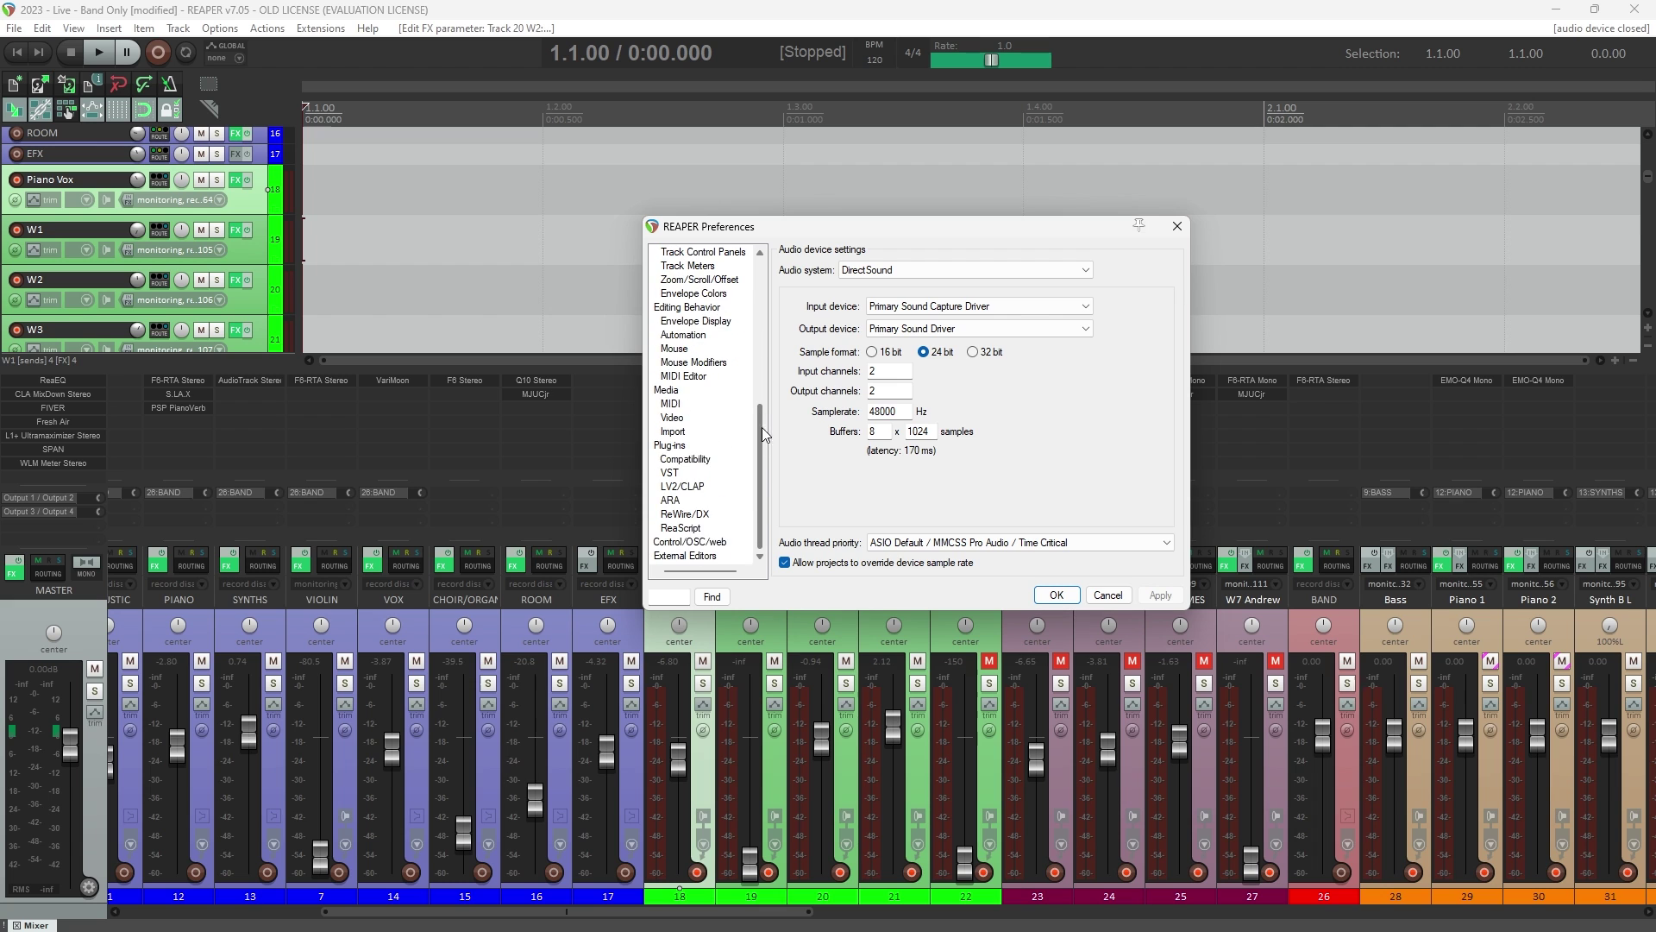
{"action": "left_click", "coordinate": [688, 543]}
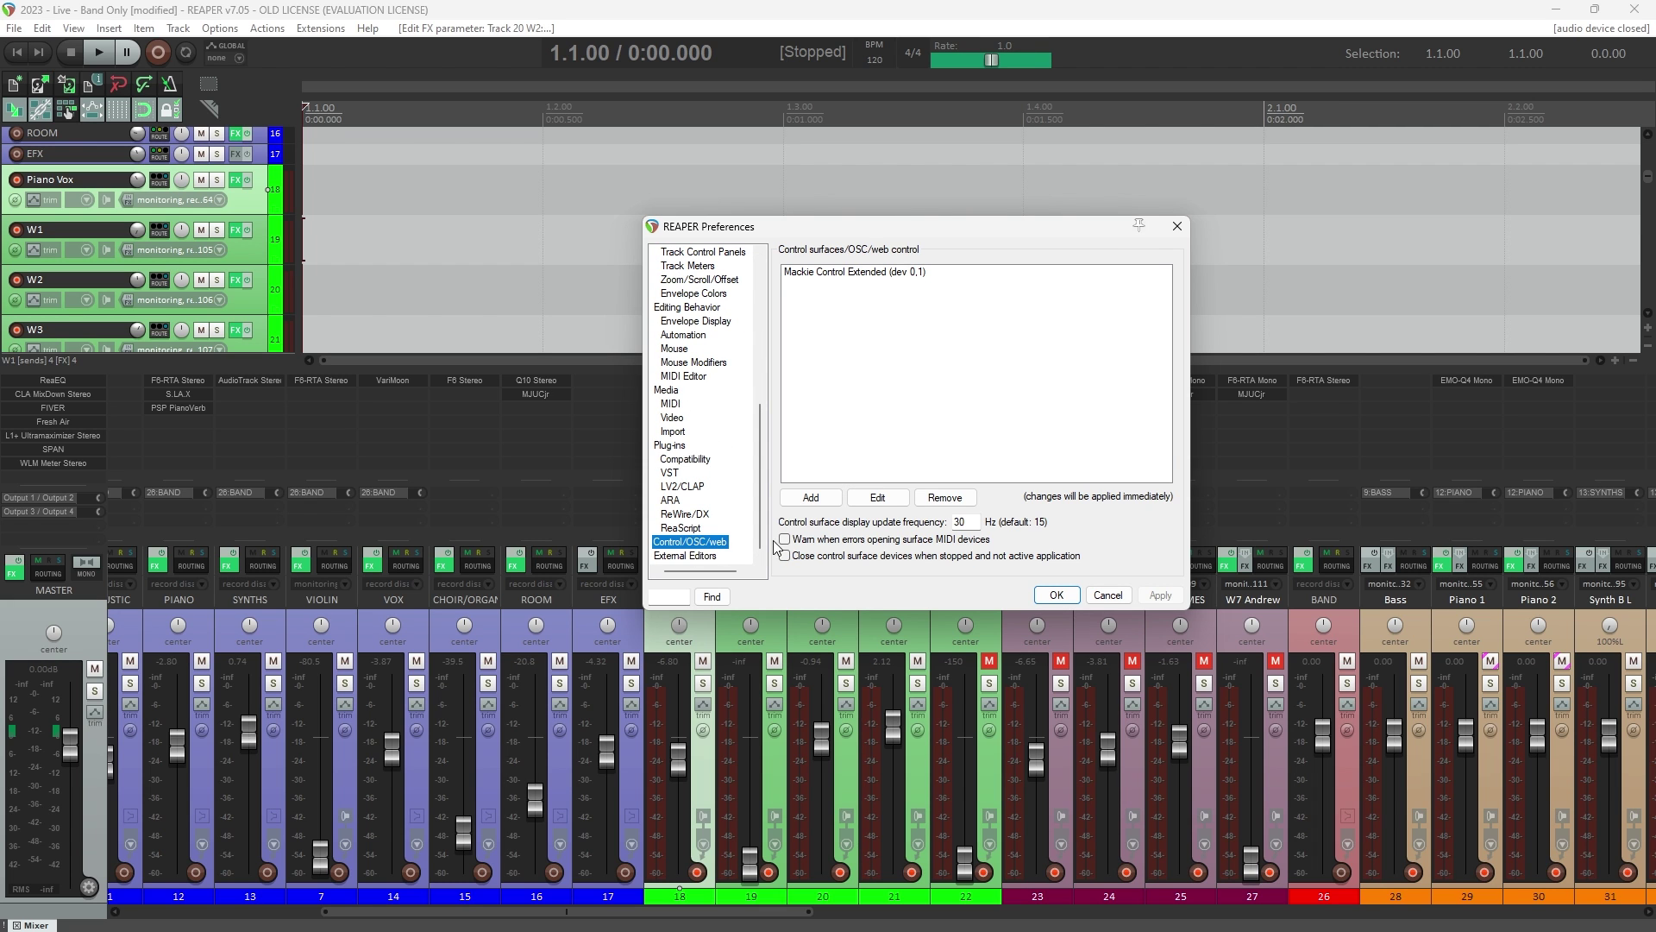
{"action": "left_click", "coordinate": [819, 498]}
{"action": "left_click", "coordinate": [866, 339]}
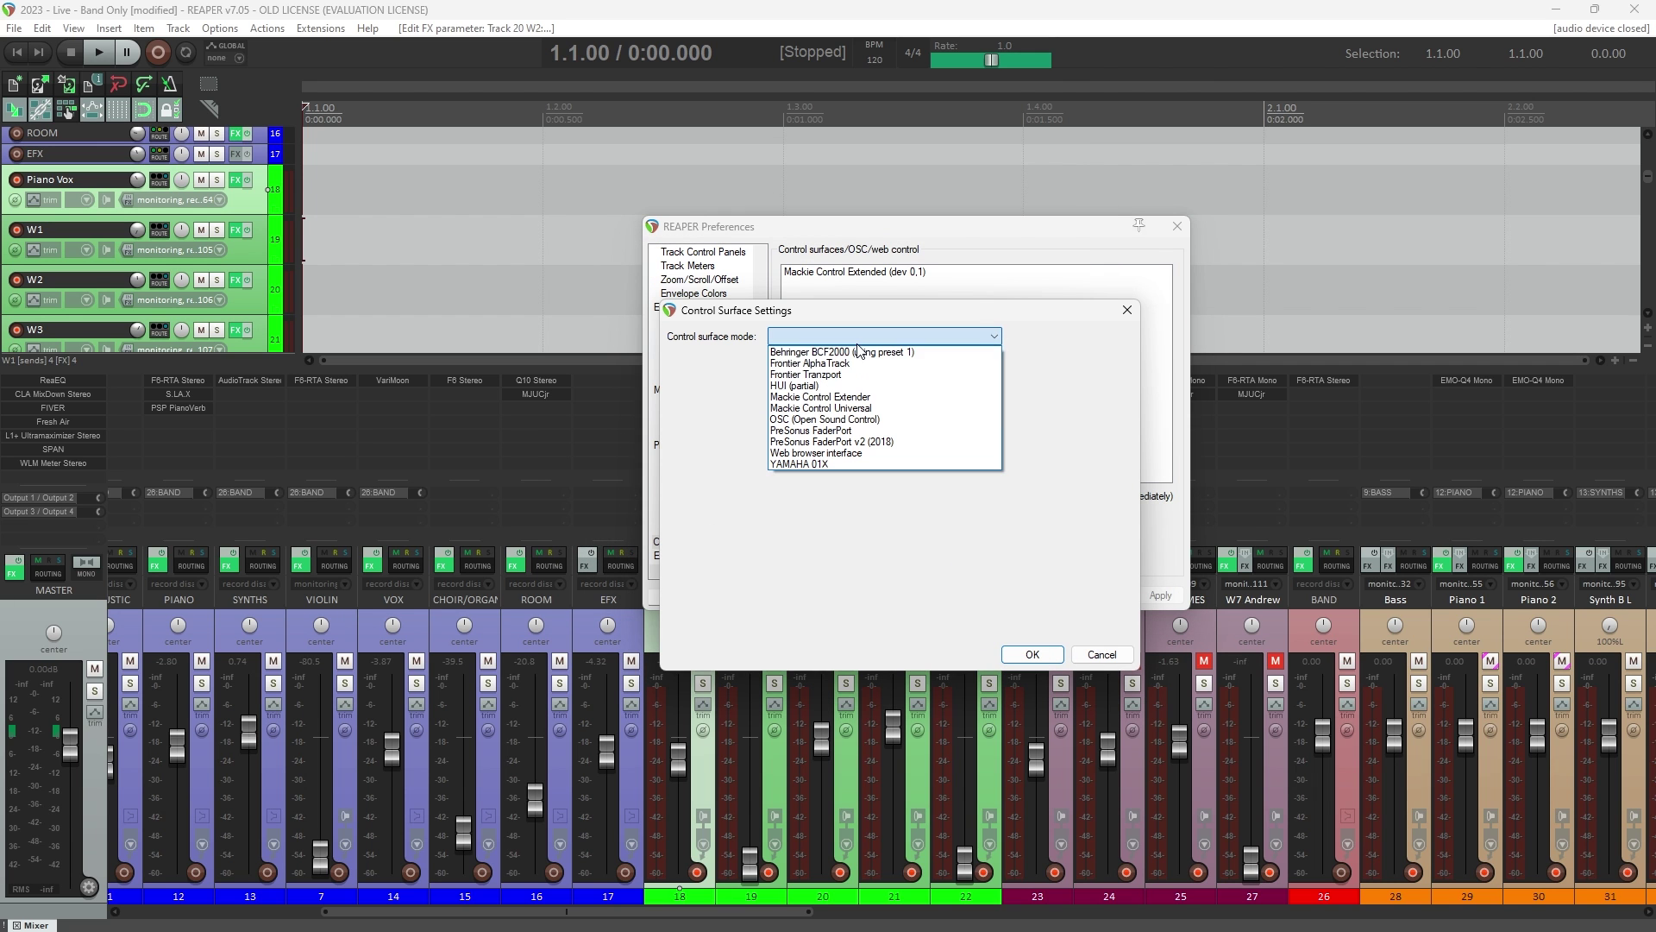
{"action": "left_click", "coordinate": [852, 420]}
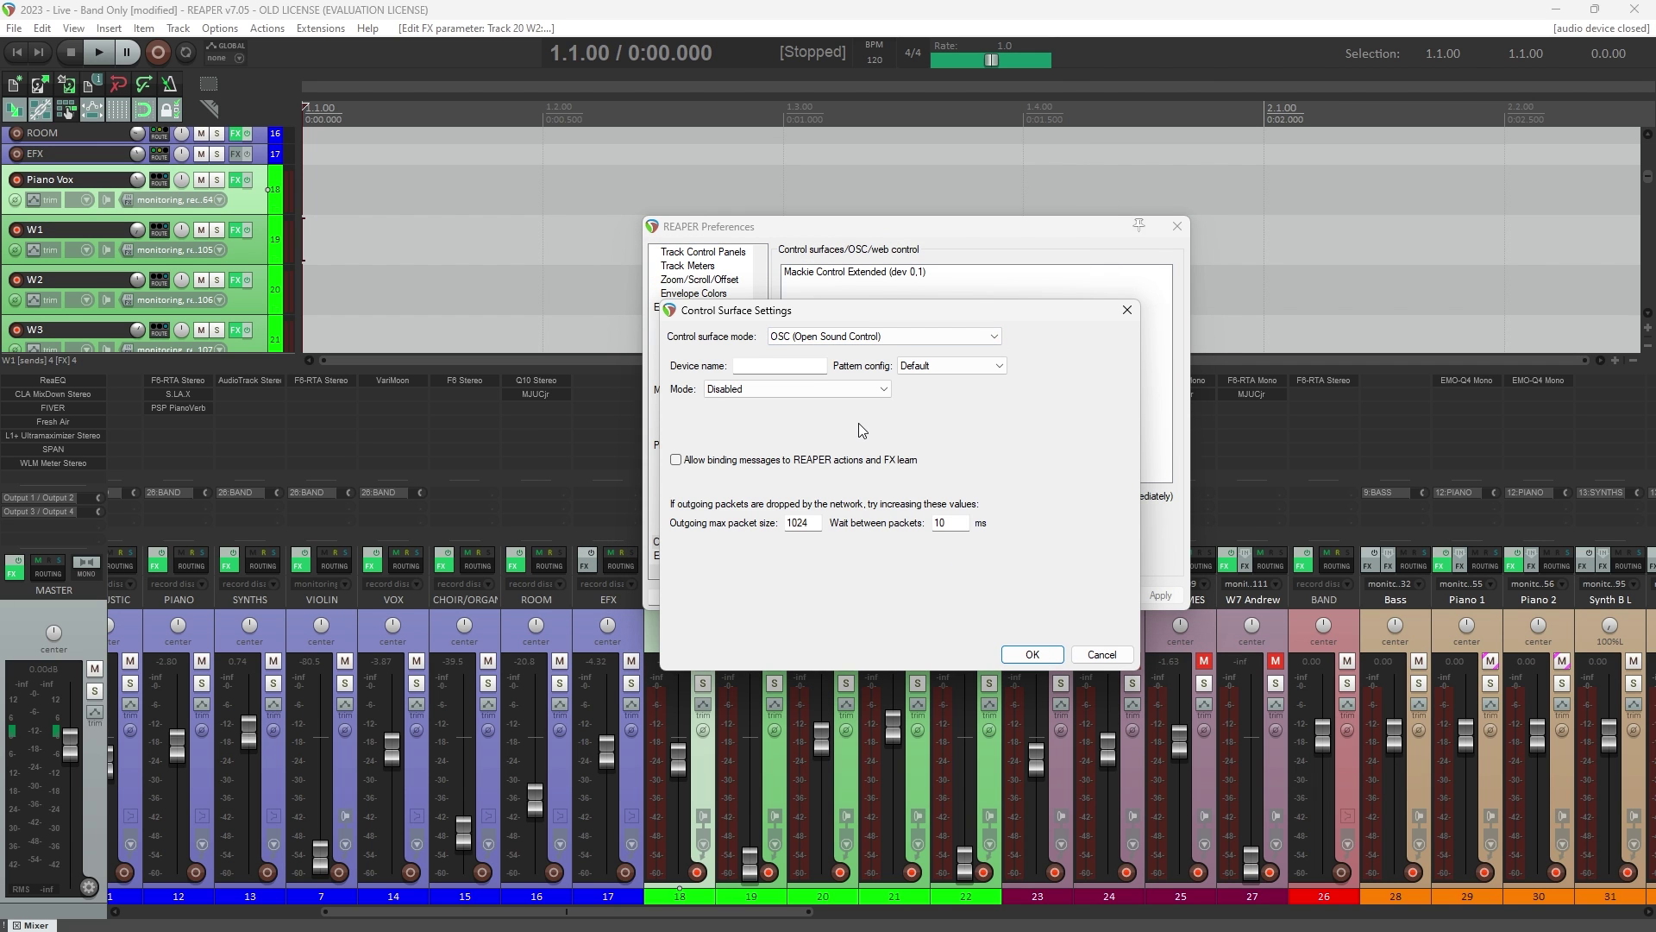
Name the surface Companion with device port 8338, listen port 3333 and IP 127.0.0.1.
{"action": "left_click", "coordinate": [798, 365]}
{"action": "type", "text": "Companion"}
{"action": "left_click", "coordinate": [796, 390]}
{"action": "left_click", "coordinate": [787, 452]}
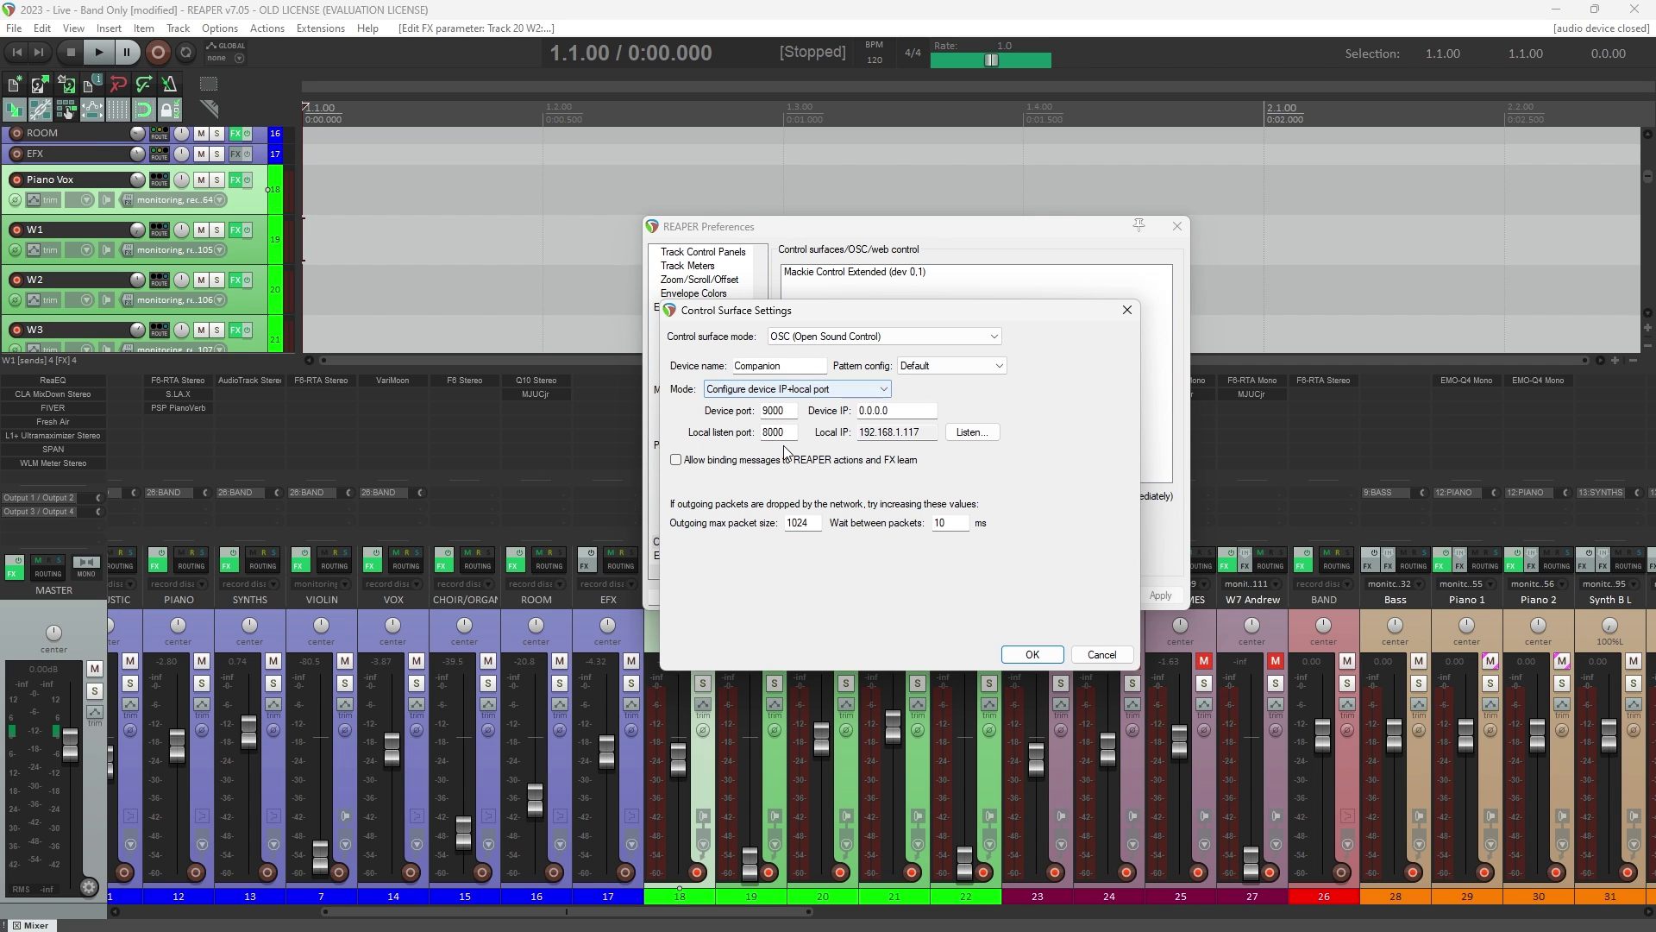
{"action": "double_click", "coordinate": [789, 410]}
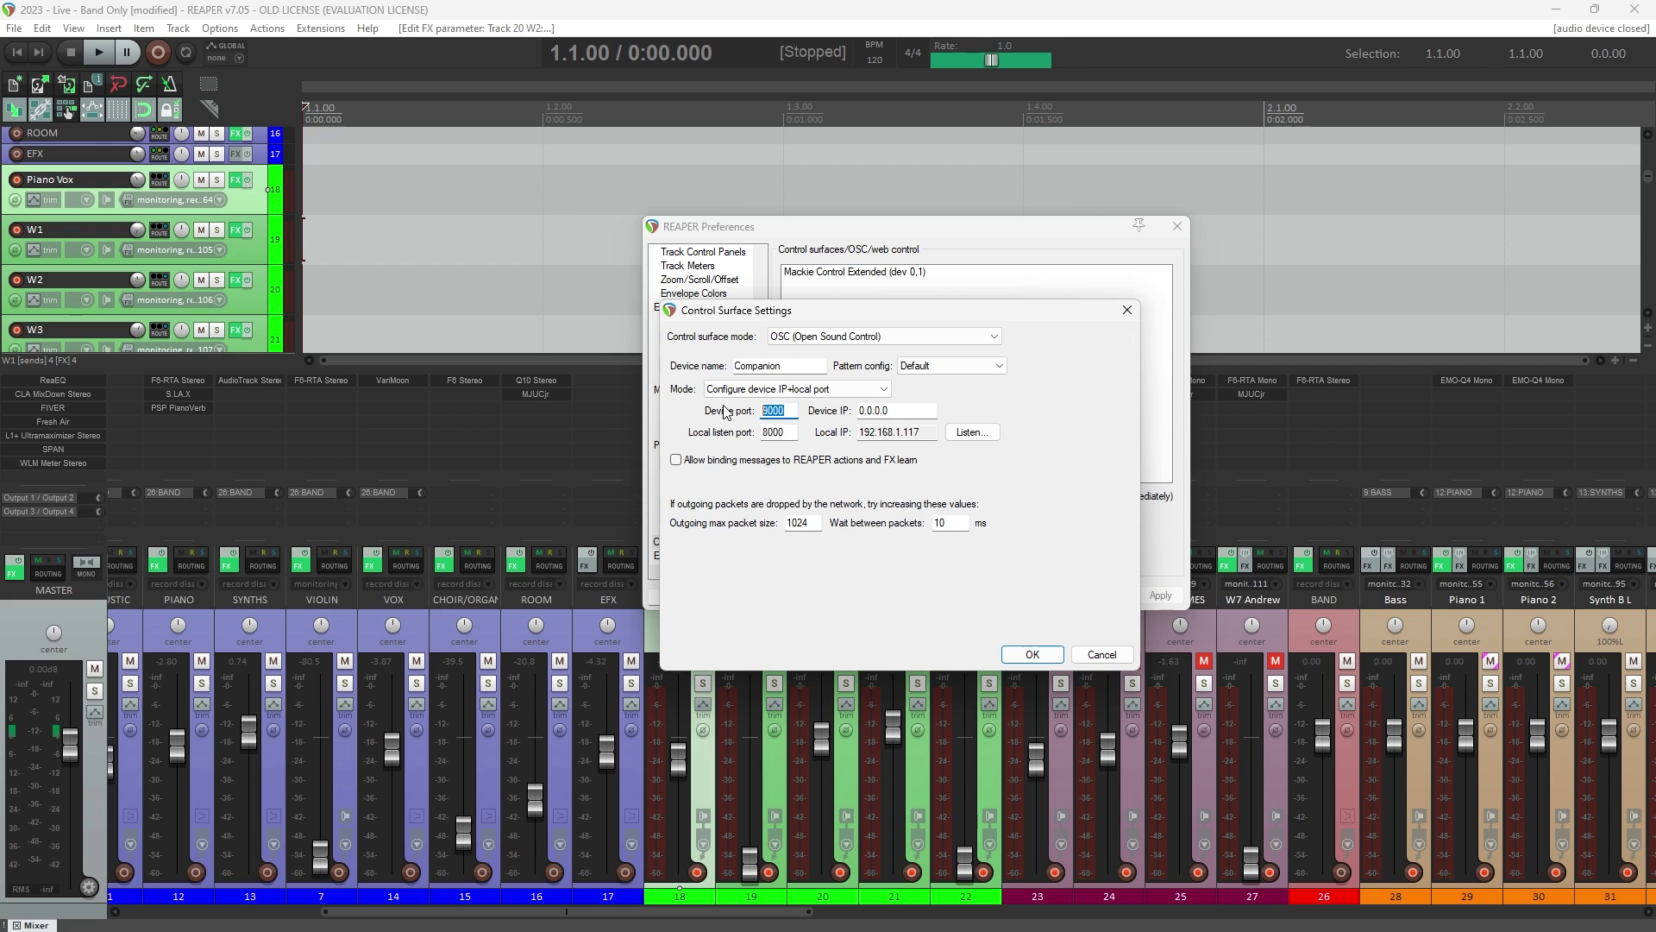
{"action": "type", "text": "8338"}
{"action": "double_click", "coordinate": [772, 432]}
{"action": "type", "text": "3333"}
{"action": "double_click", "coordinate": [914, 410]}
{"action": "type", "text": "127"}
{"action": "left_click", "coordinate": [1032, 655]}
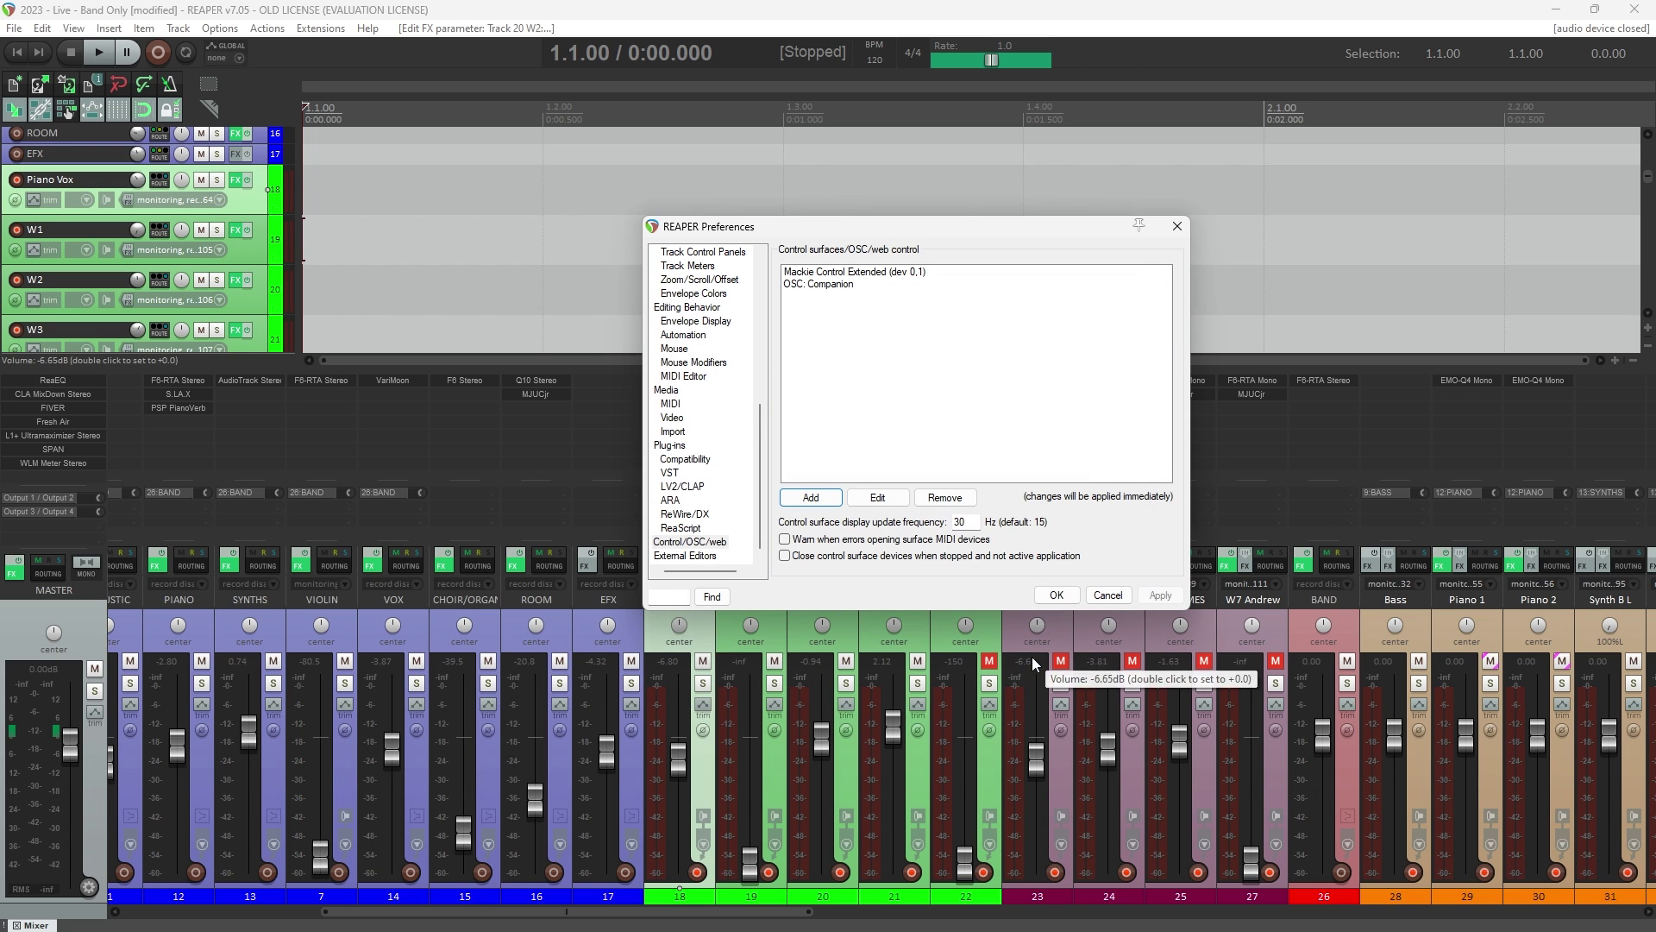
{"action": "left_click", "coordinate": [1059, 597]}
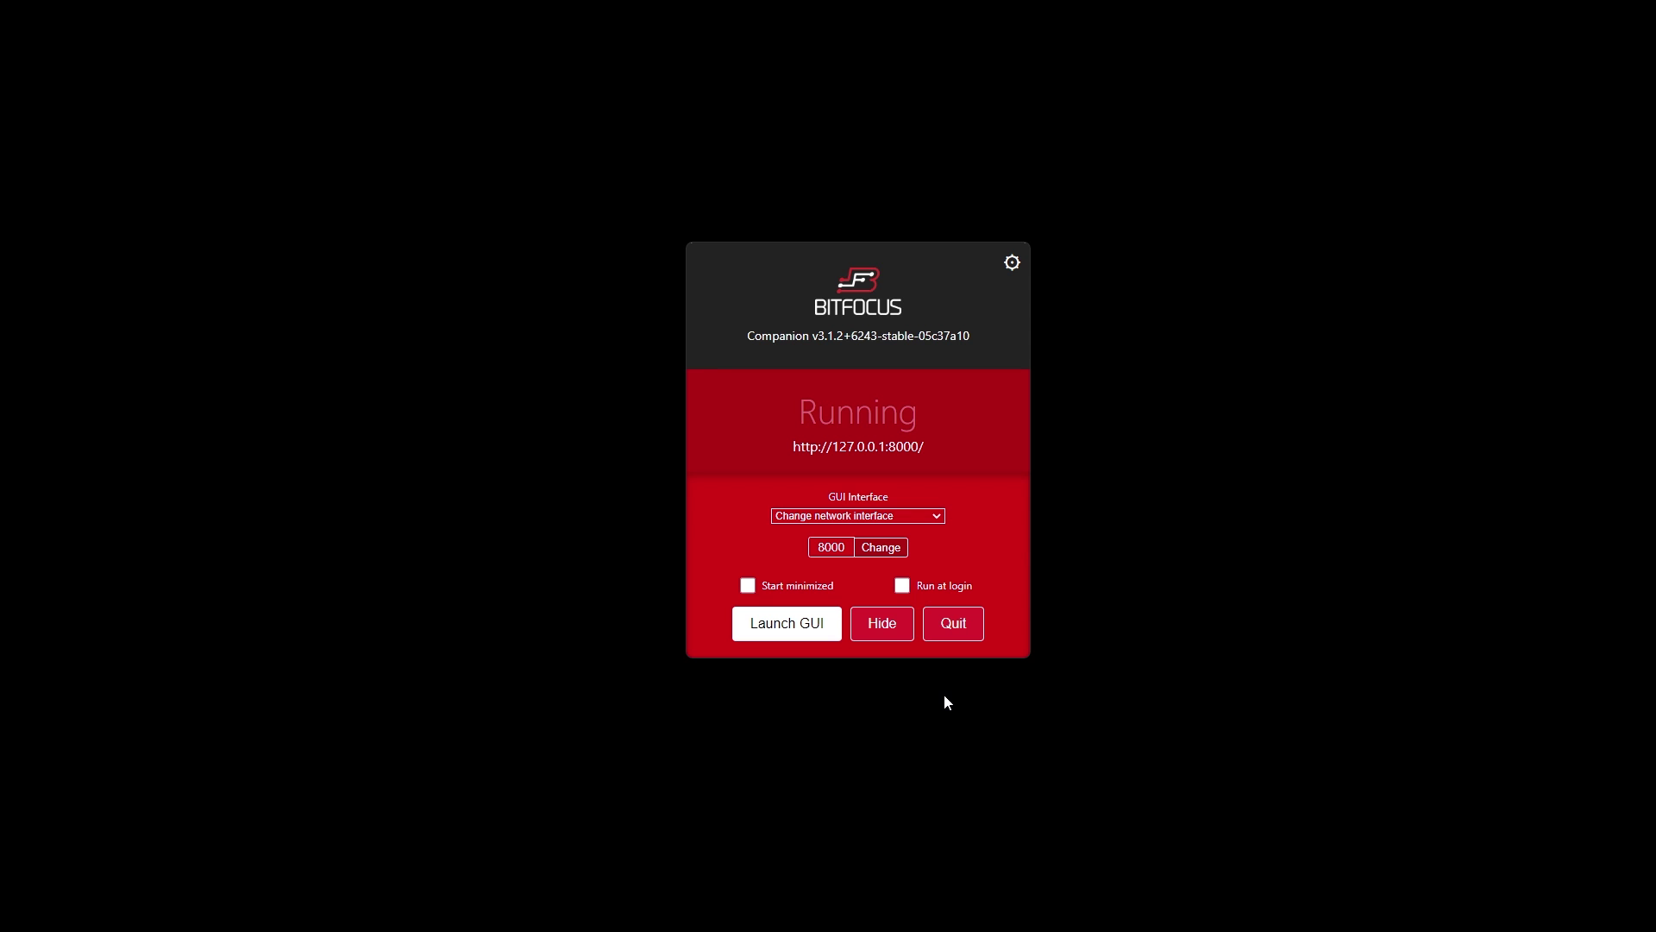
Launch Companion's web admin, glance at Buttons, return to the empty Connections page, then go to Ballast Media.
{"action": "left_click", "coordinate": [780, 630]}
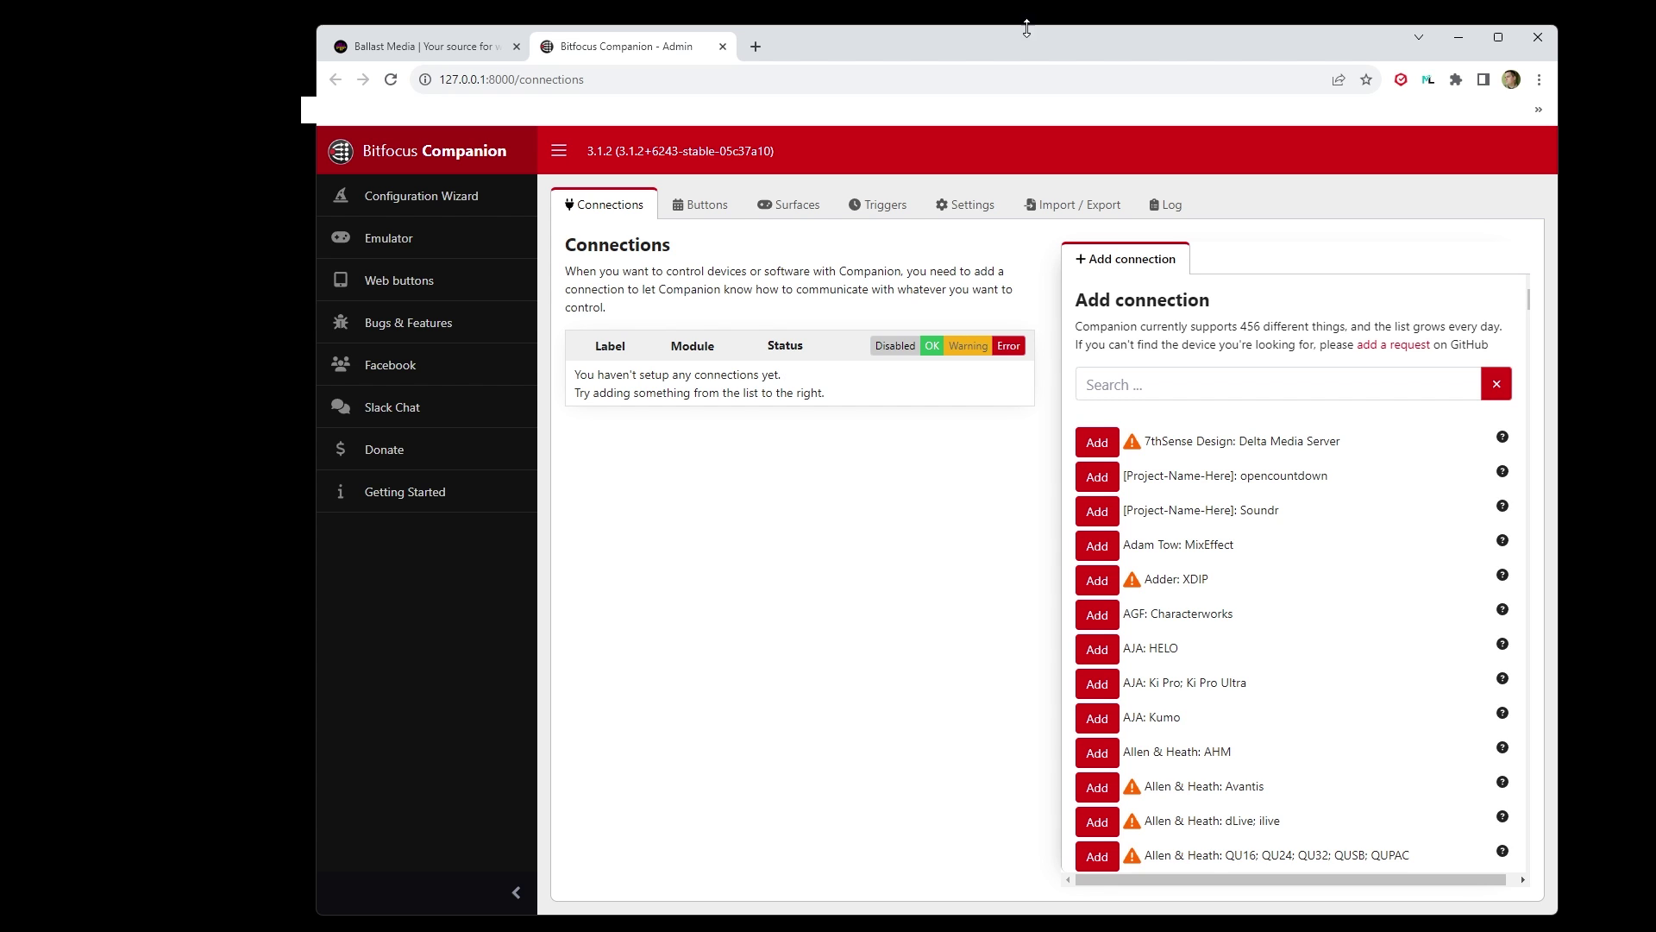
{"action": "left_click_drag", "start_coordinate": [1021, 38], "coordinate": [1002, 38]}
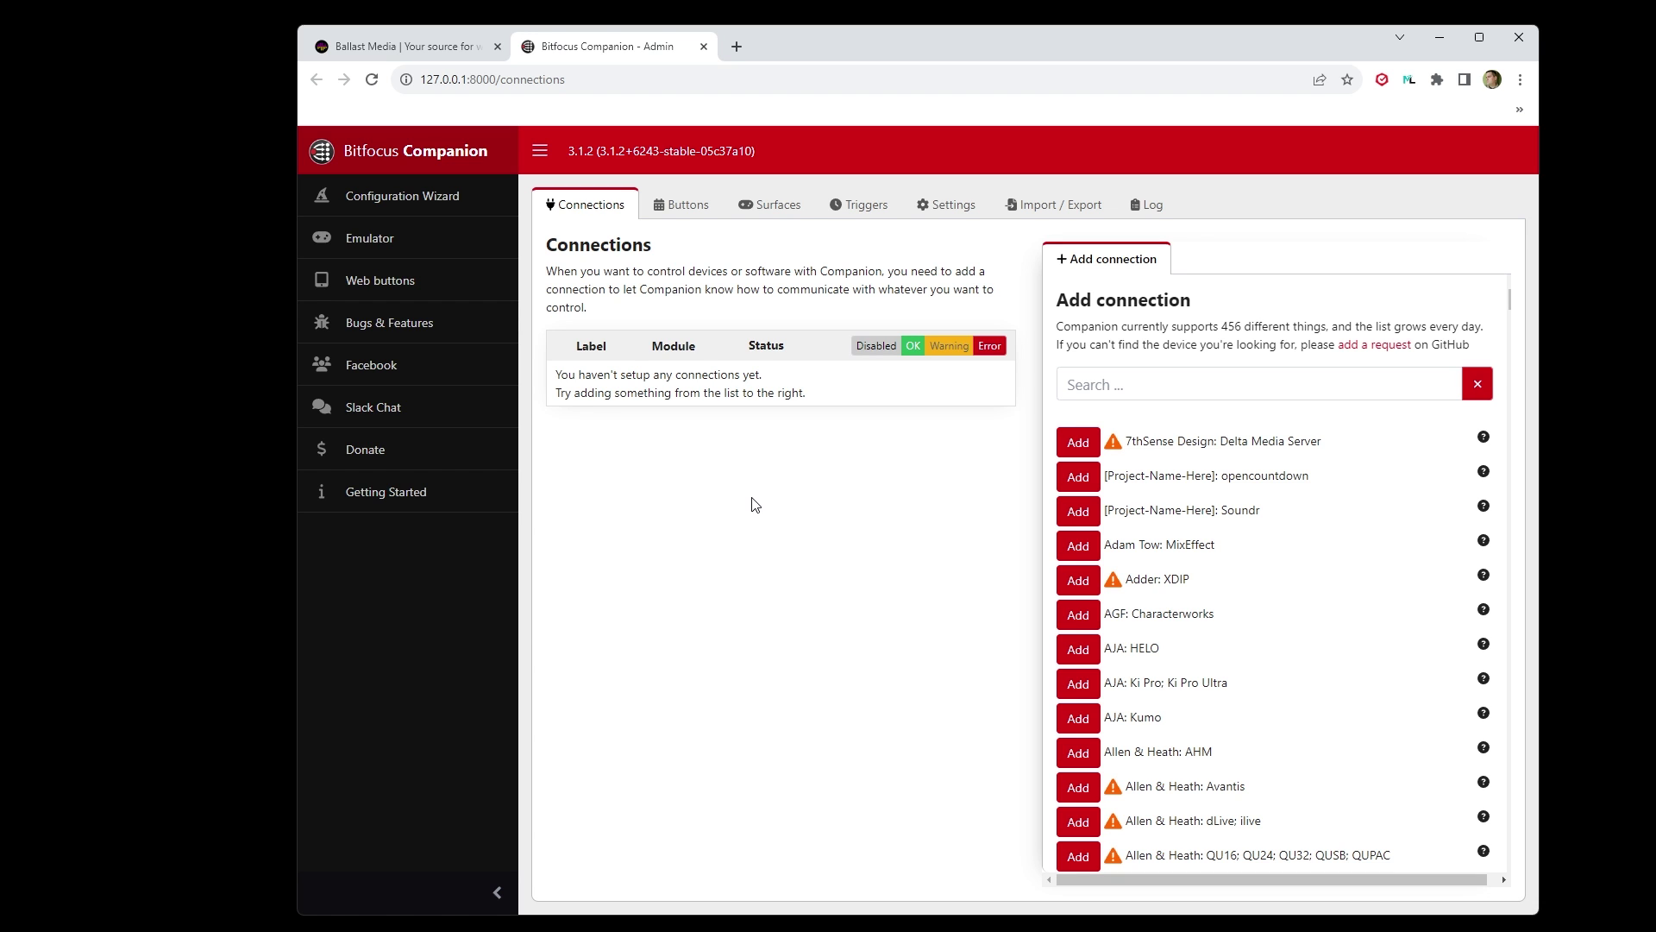
{"action": "left_click", "coordinate": [681, 207]}
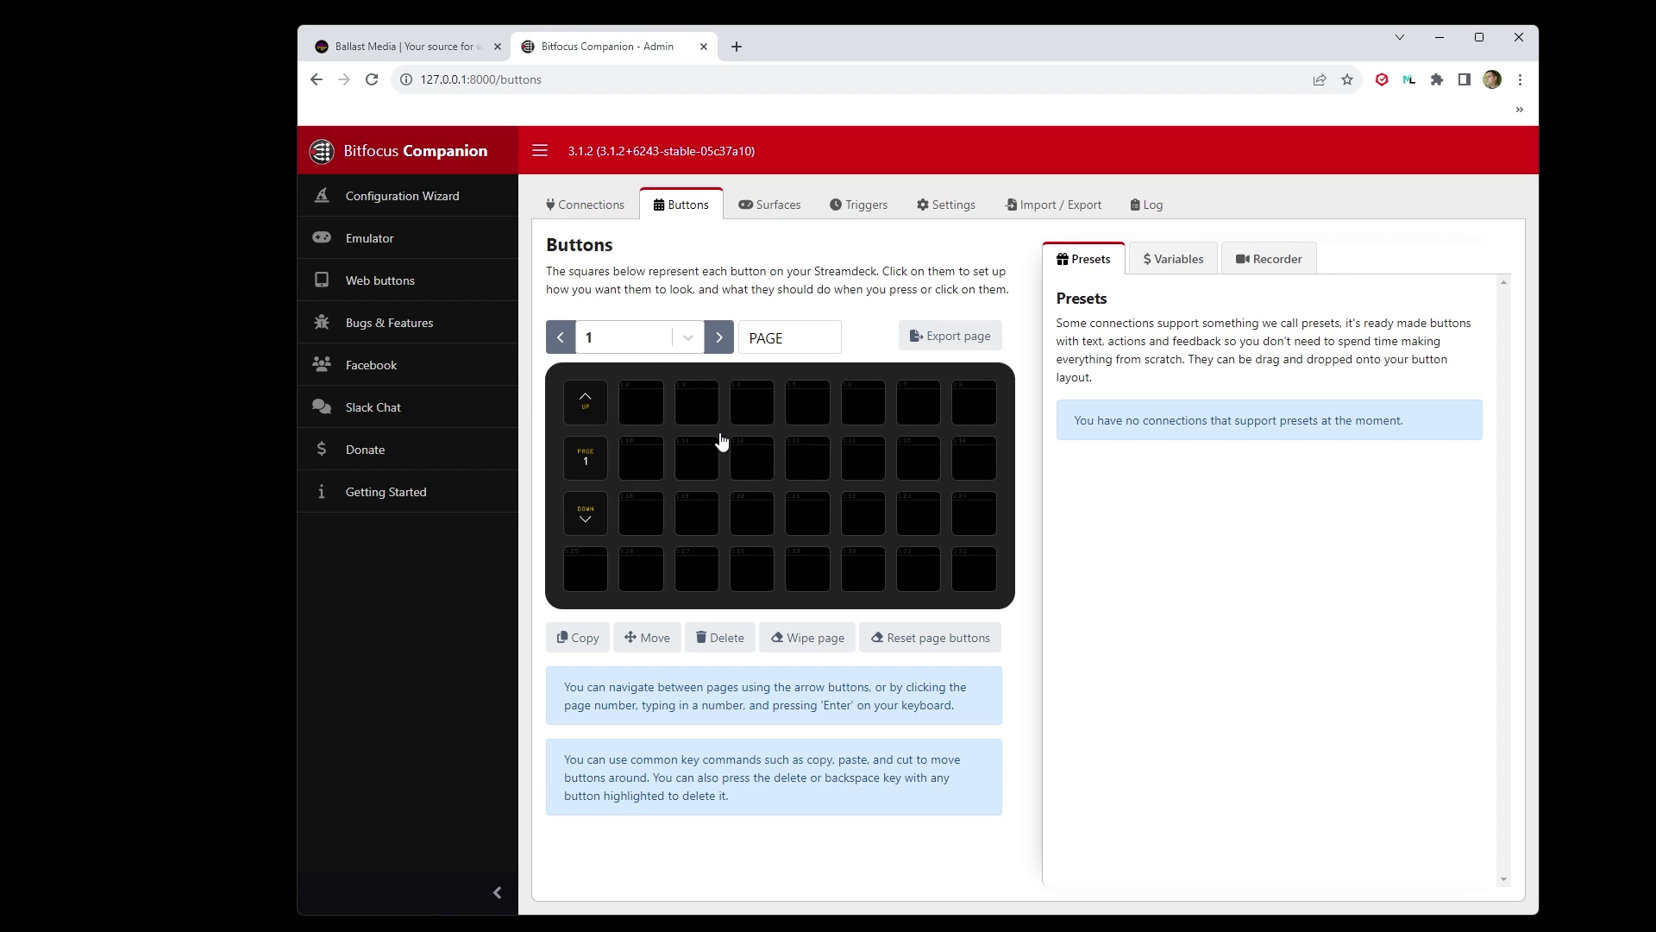
{"action": "left_click", "coordinate": [599, 210]}
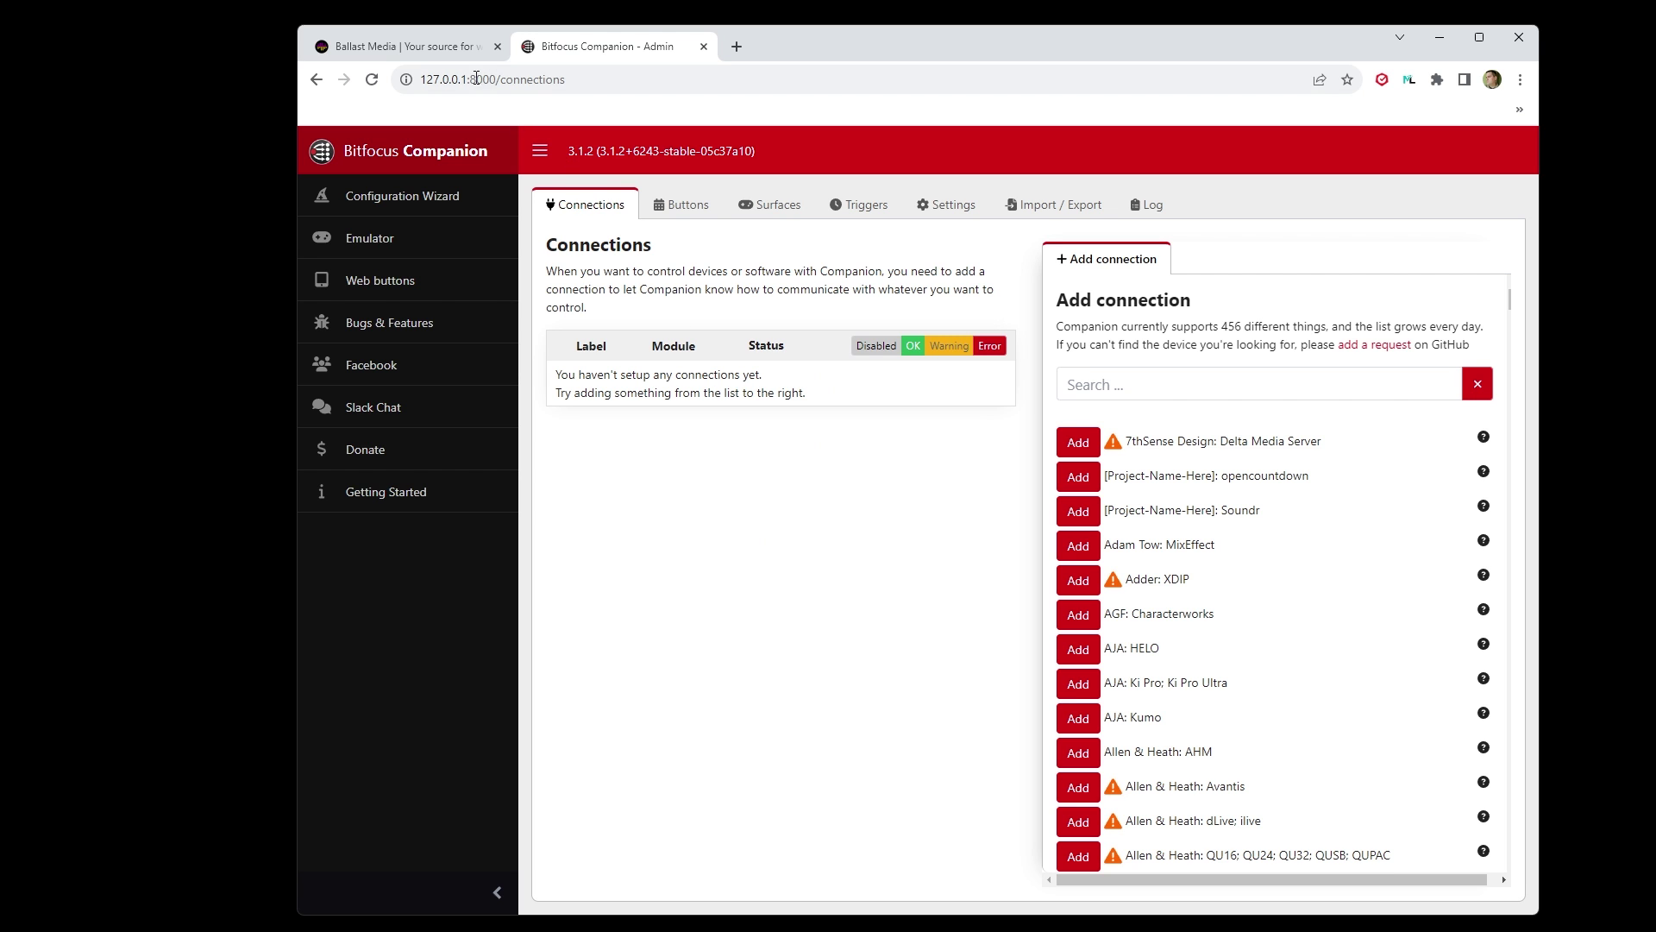
{"action": "left_click", "coordinate": [442, 52]}
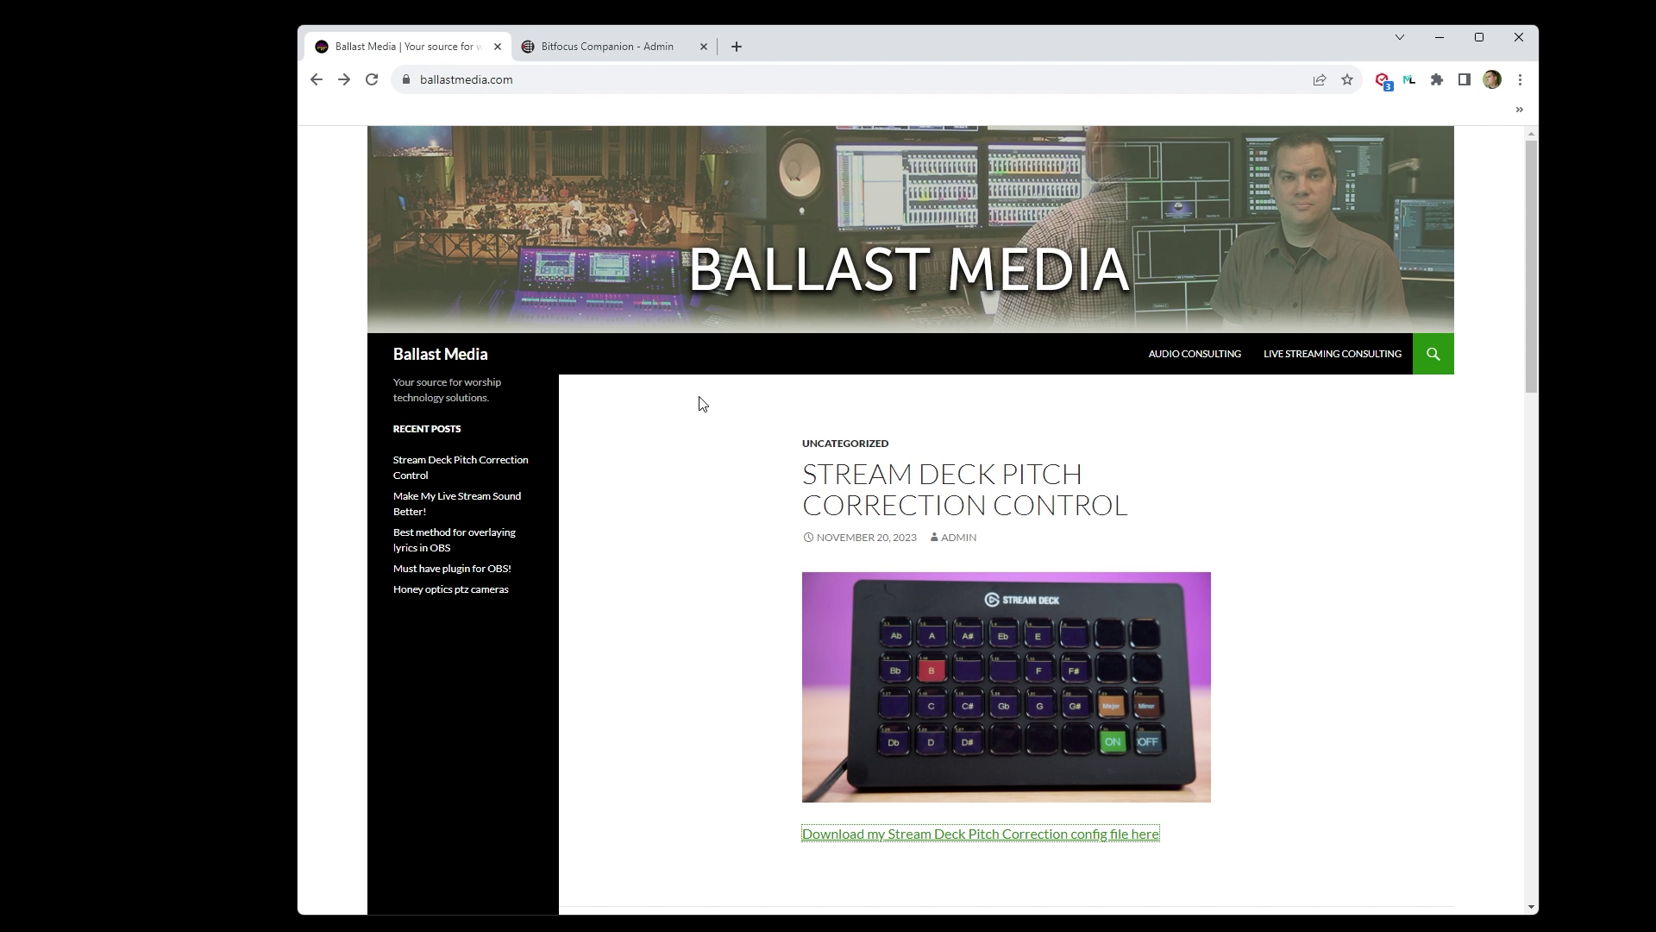
Save StreamDeckPitchCorrection.zip from the Ballast Media post and keep the blocked download.
{"action": "scroll", "coordinate": [757, 530], "scroll_direction": "down", "scroll_amount": 3}
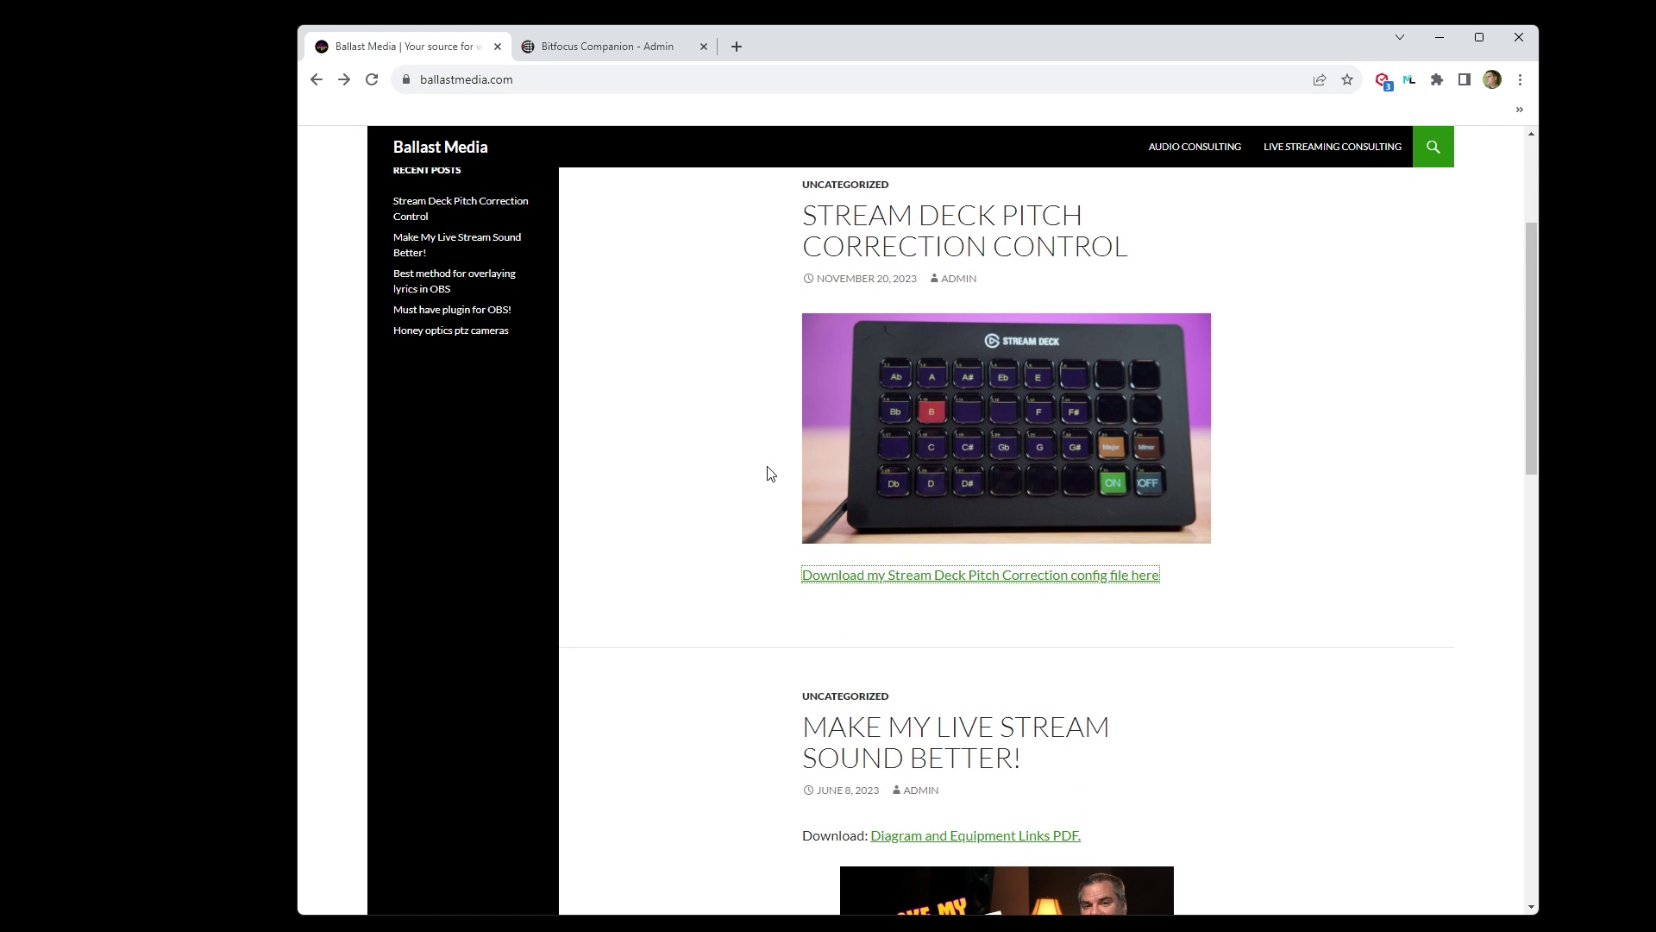
{"action": "right_click", "coordinate": [973, 582]}
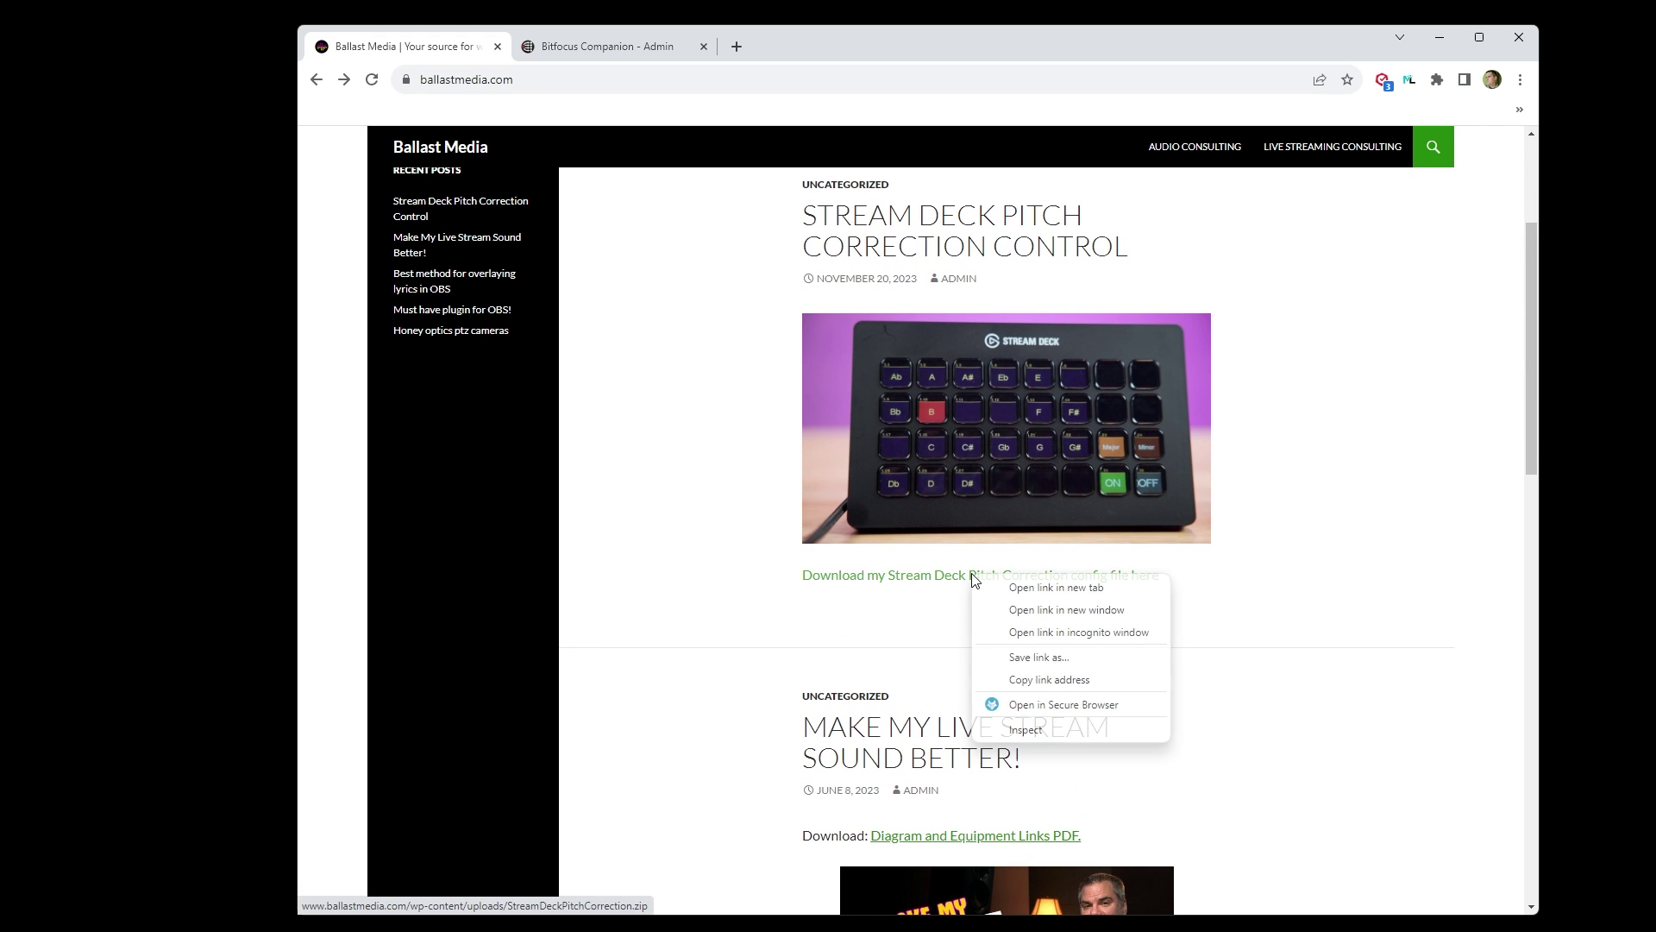
{"action": "left_click", "coordinate": [1042, 658]}
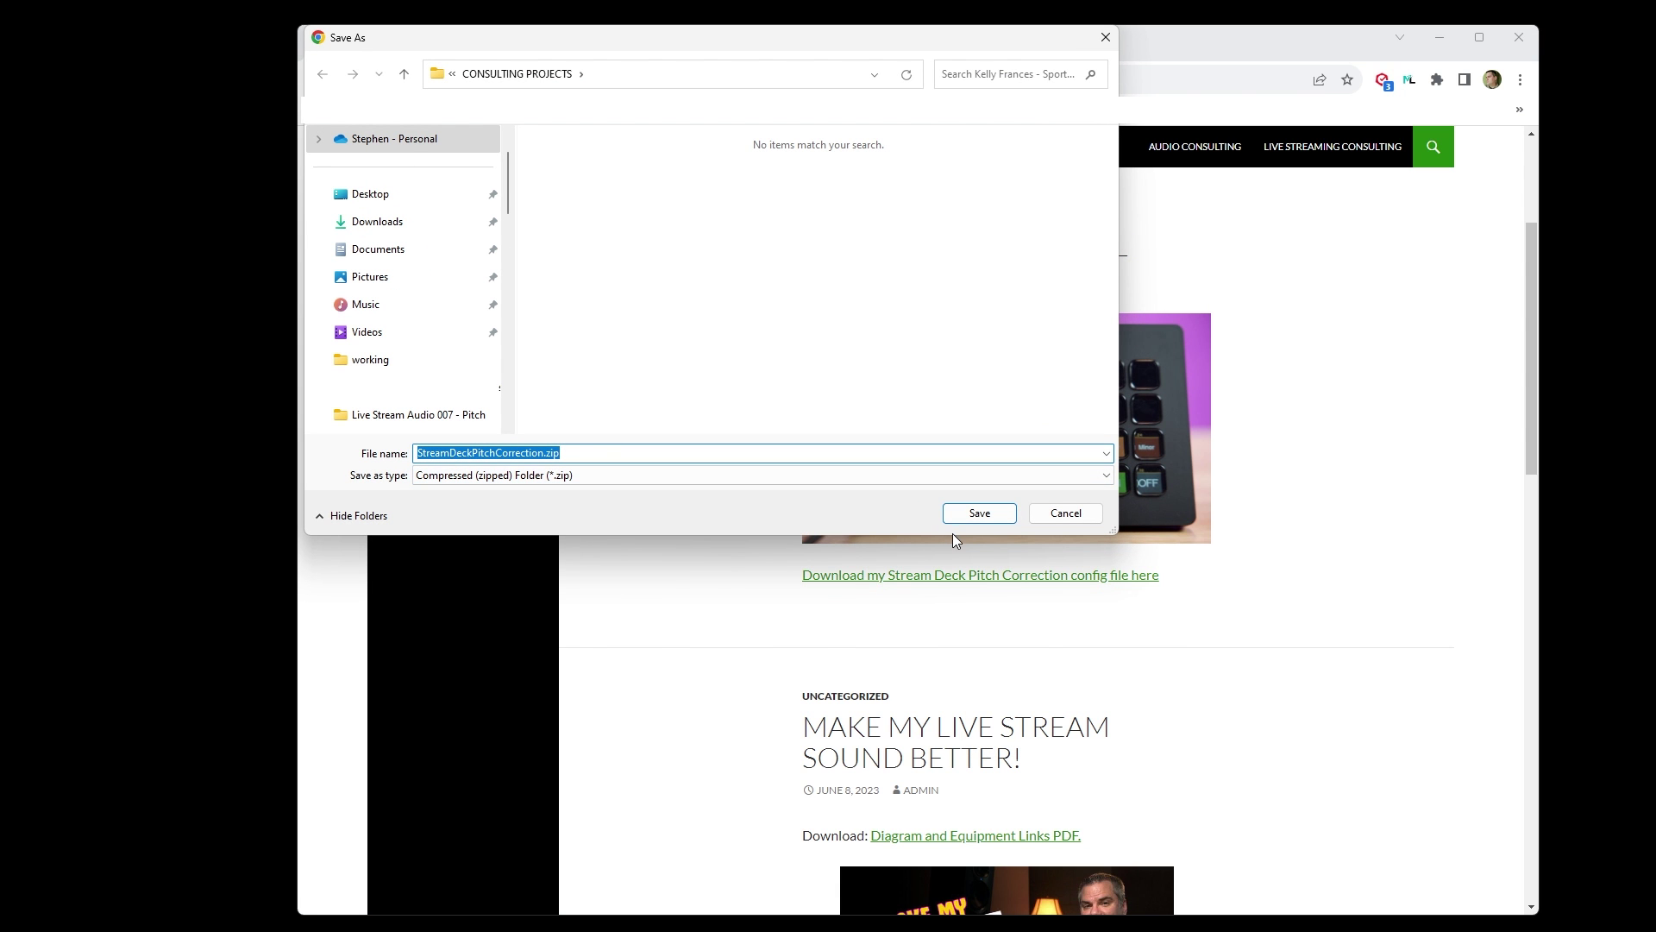
{"action": "left_click", "coordinate": [979, 513]}
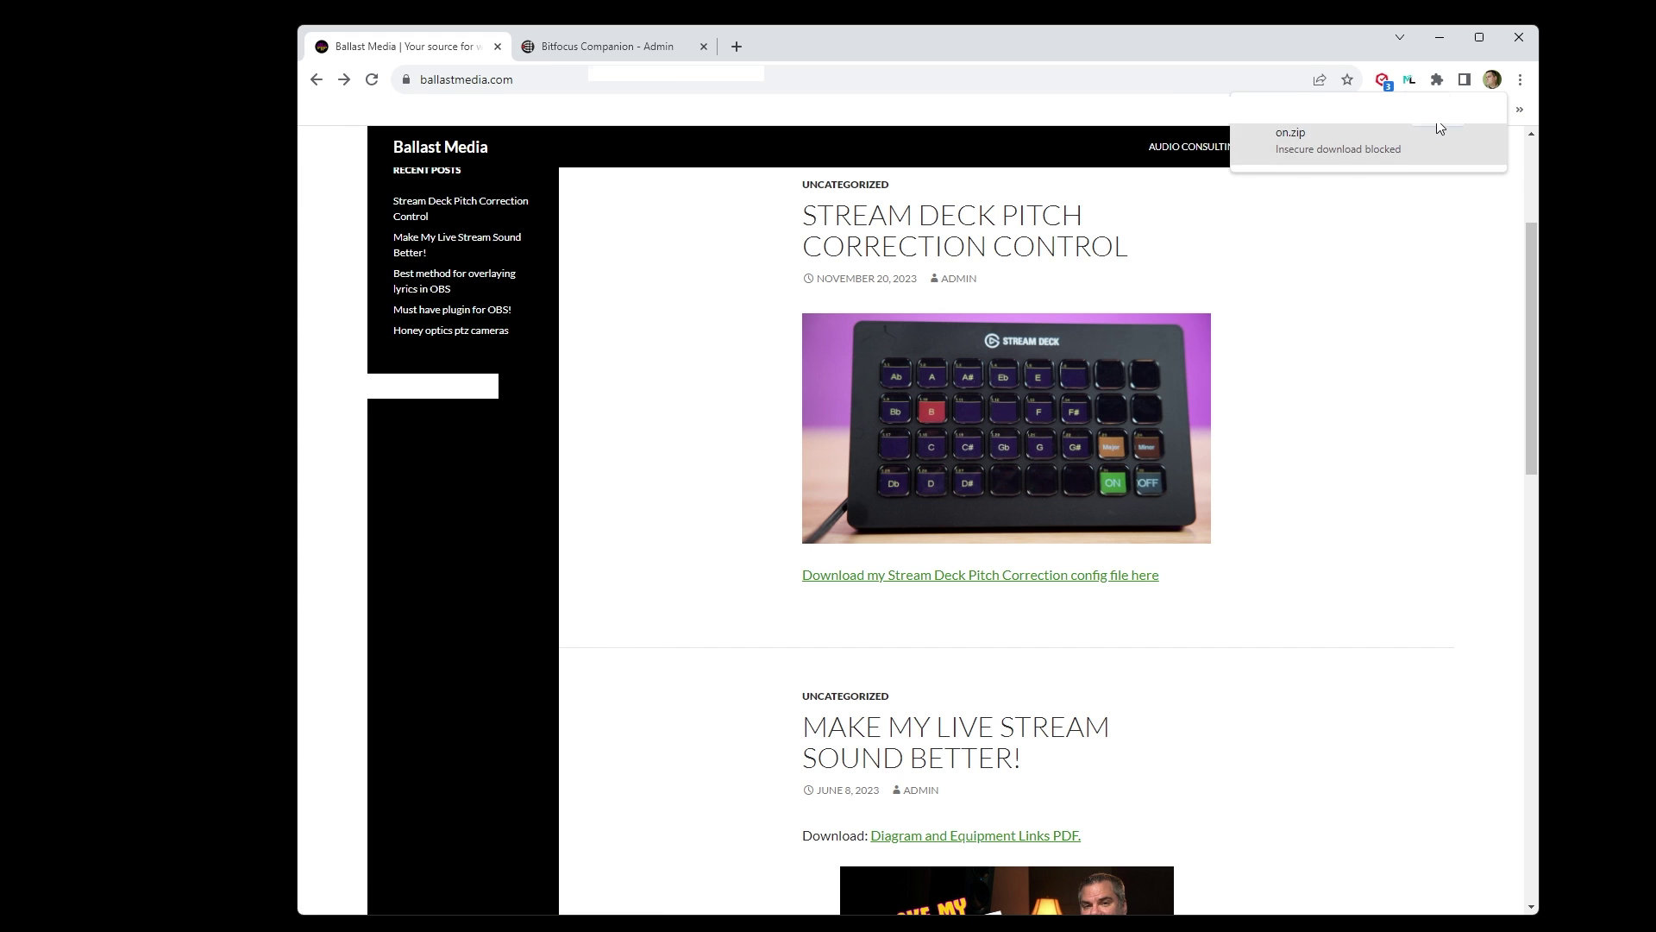
{"action": "left_click", "coordinate": [1413, 139]}
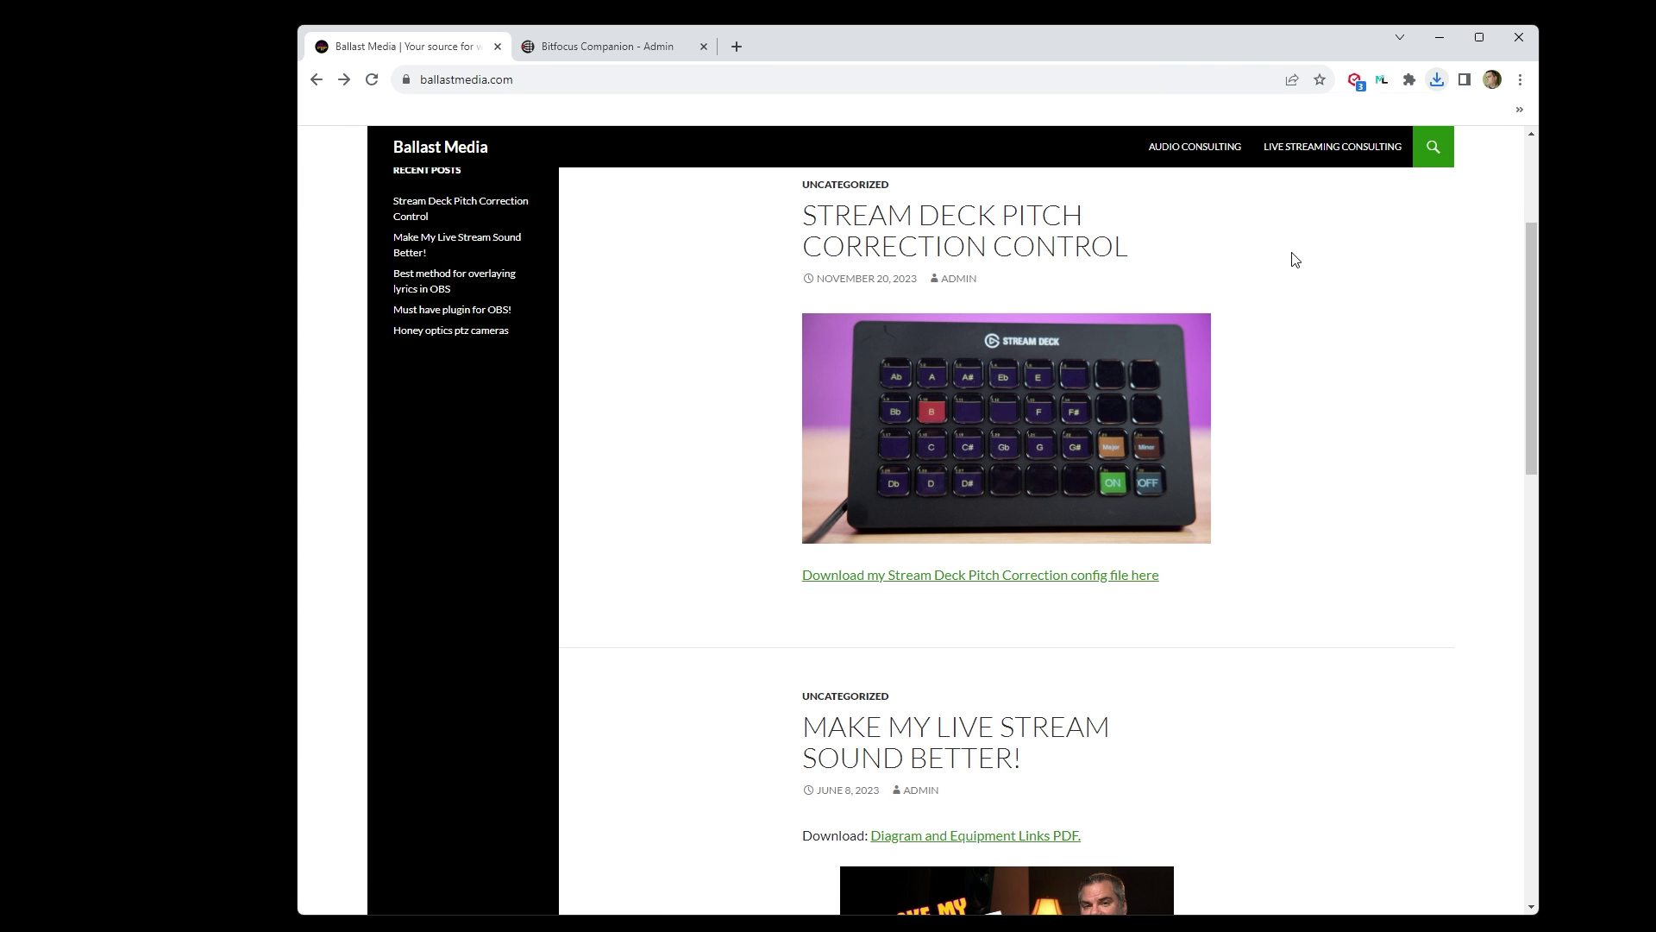
{"action": "scroll", "coordinate": [1292, 260], "scroll_direction": "up", "scroll_amount": 1}
{"action": "scroll", "coordinate": [1293, 260], "scroll_direction": "up", "scroll_amount": 3}
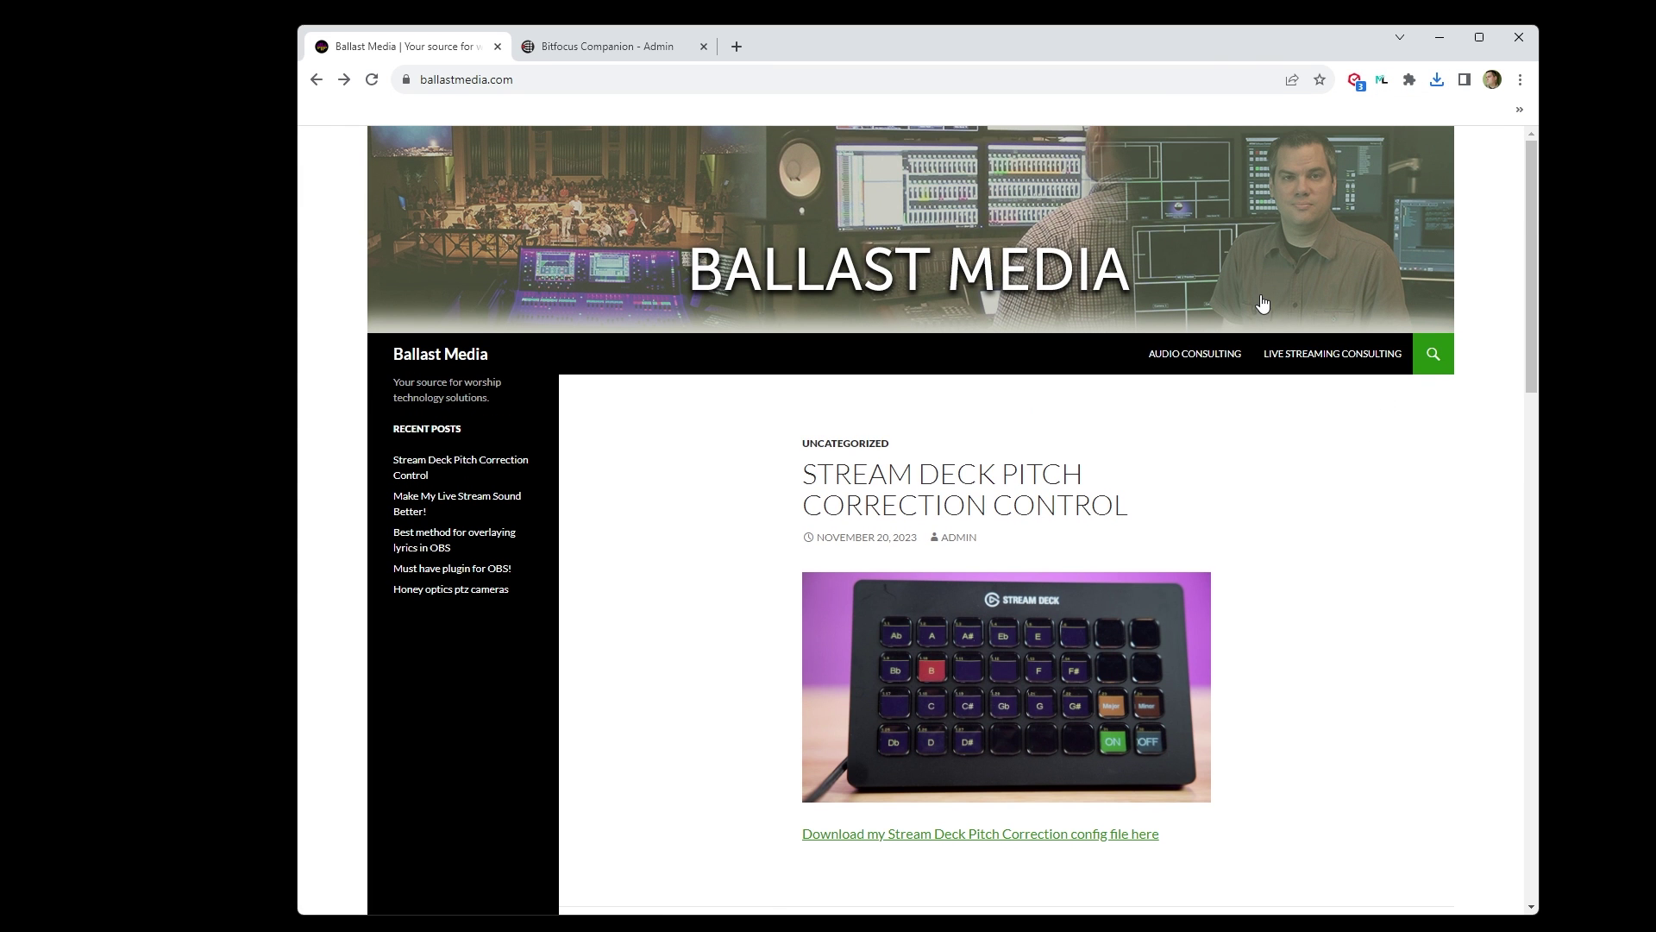
Visit Ballast Media's Audio Consulting page, then return to the Companion admin tab.
{"action": "left_click", "coordinate": [1188, 363]}
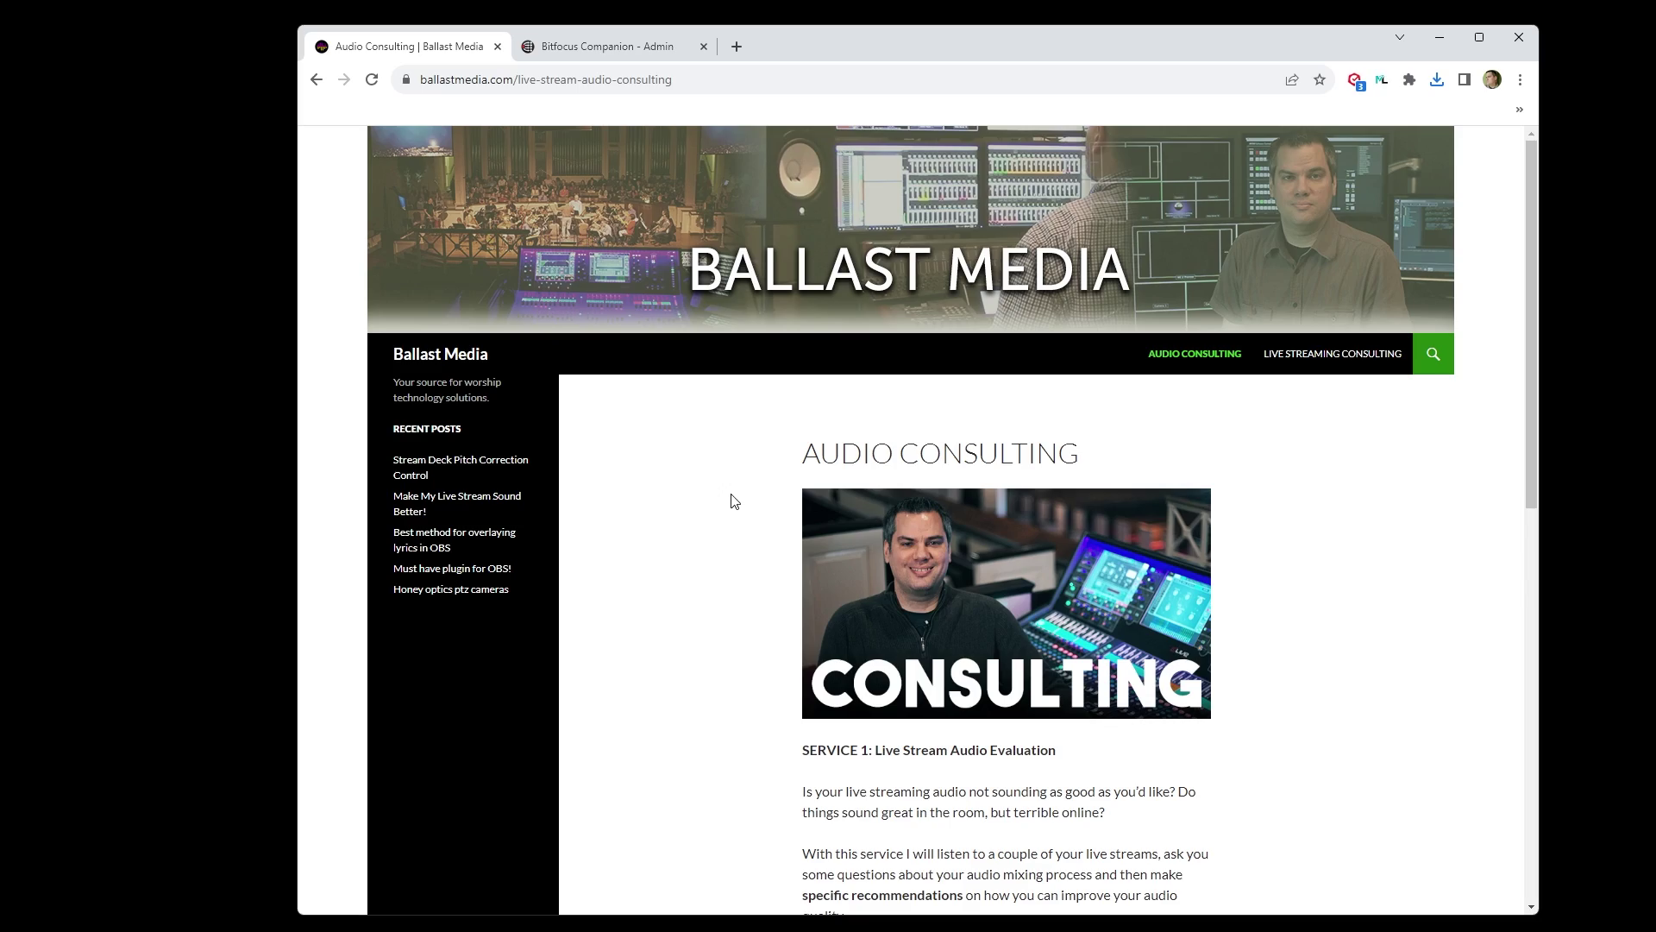
{"action": "left_click", "coordinate": [608, 52]}
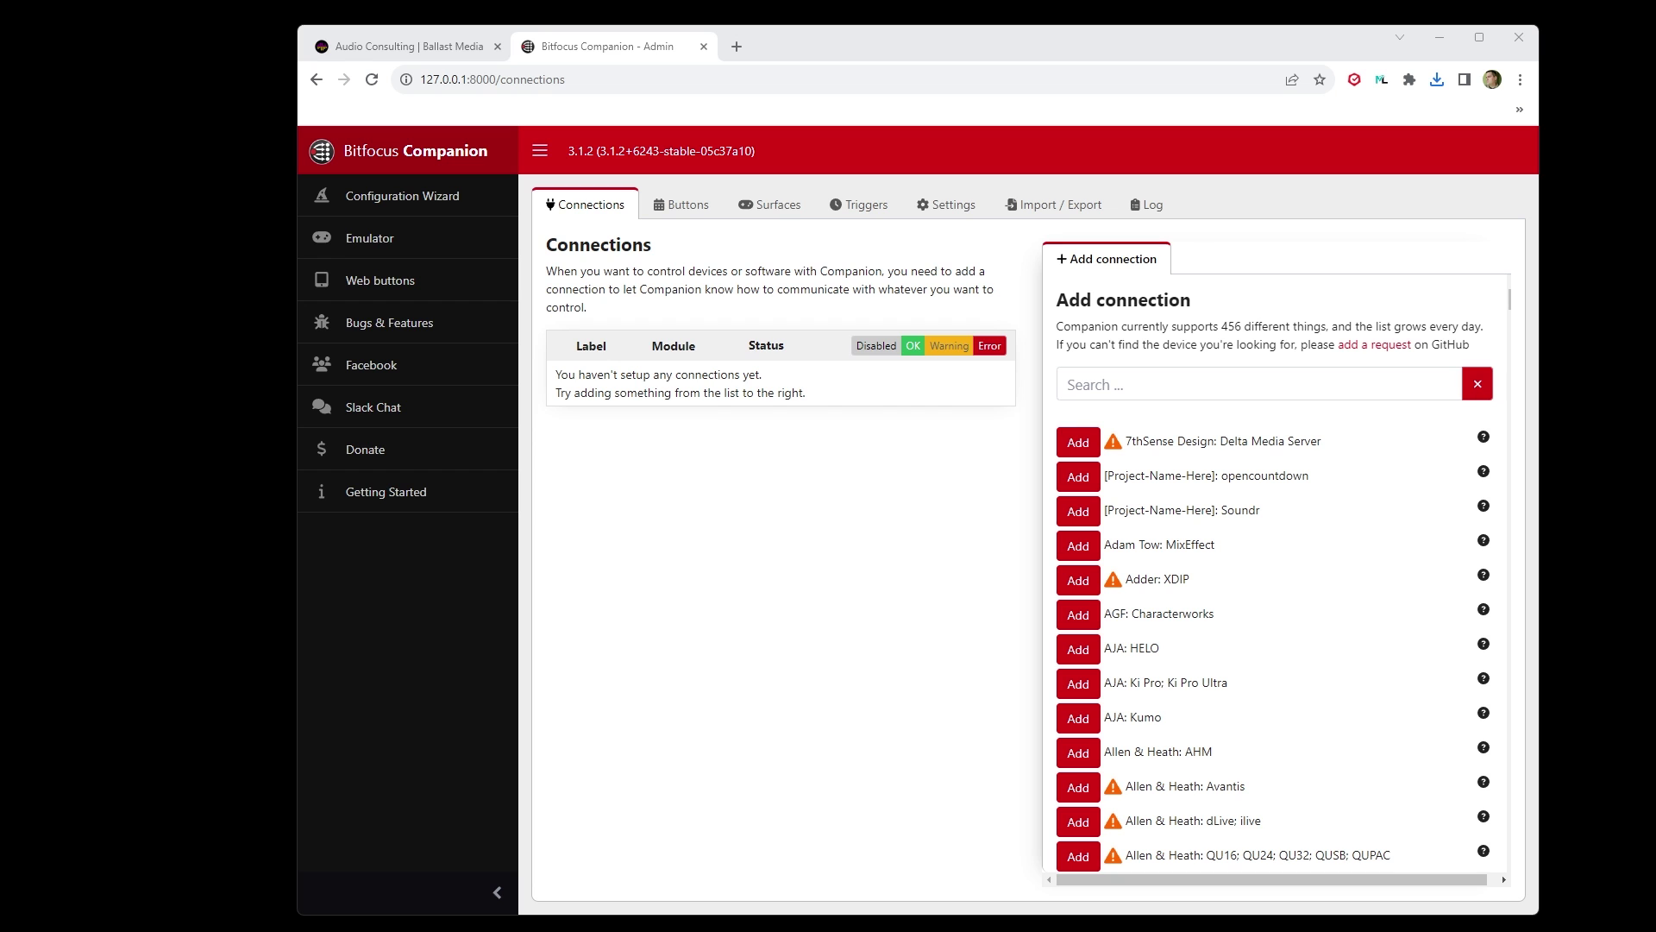
Reset and import StreamDeckPitchCorrection.companionconfig from Downloads, then check its osc connection and buttons.
{"action": "left_click", "coordinate": [1036, 207]}
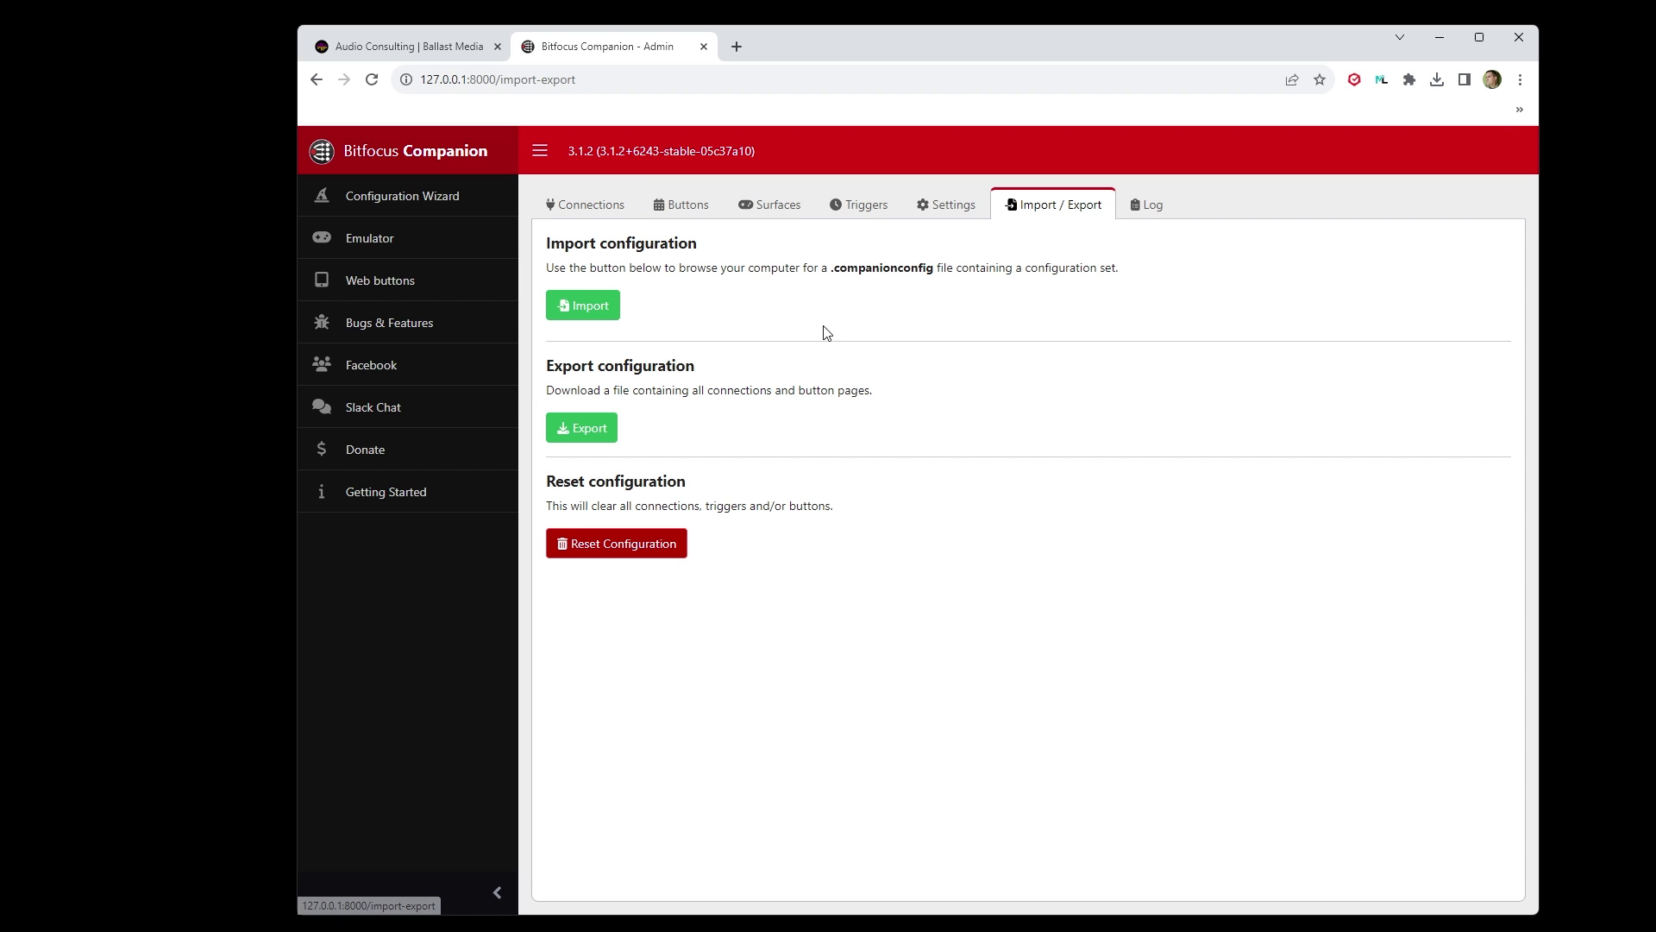
{"action": "left_click", "coordinate": [578, 306]}
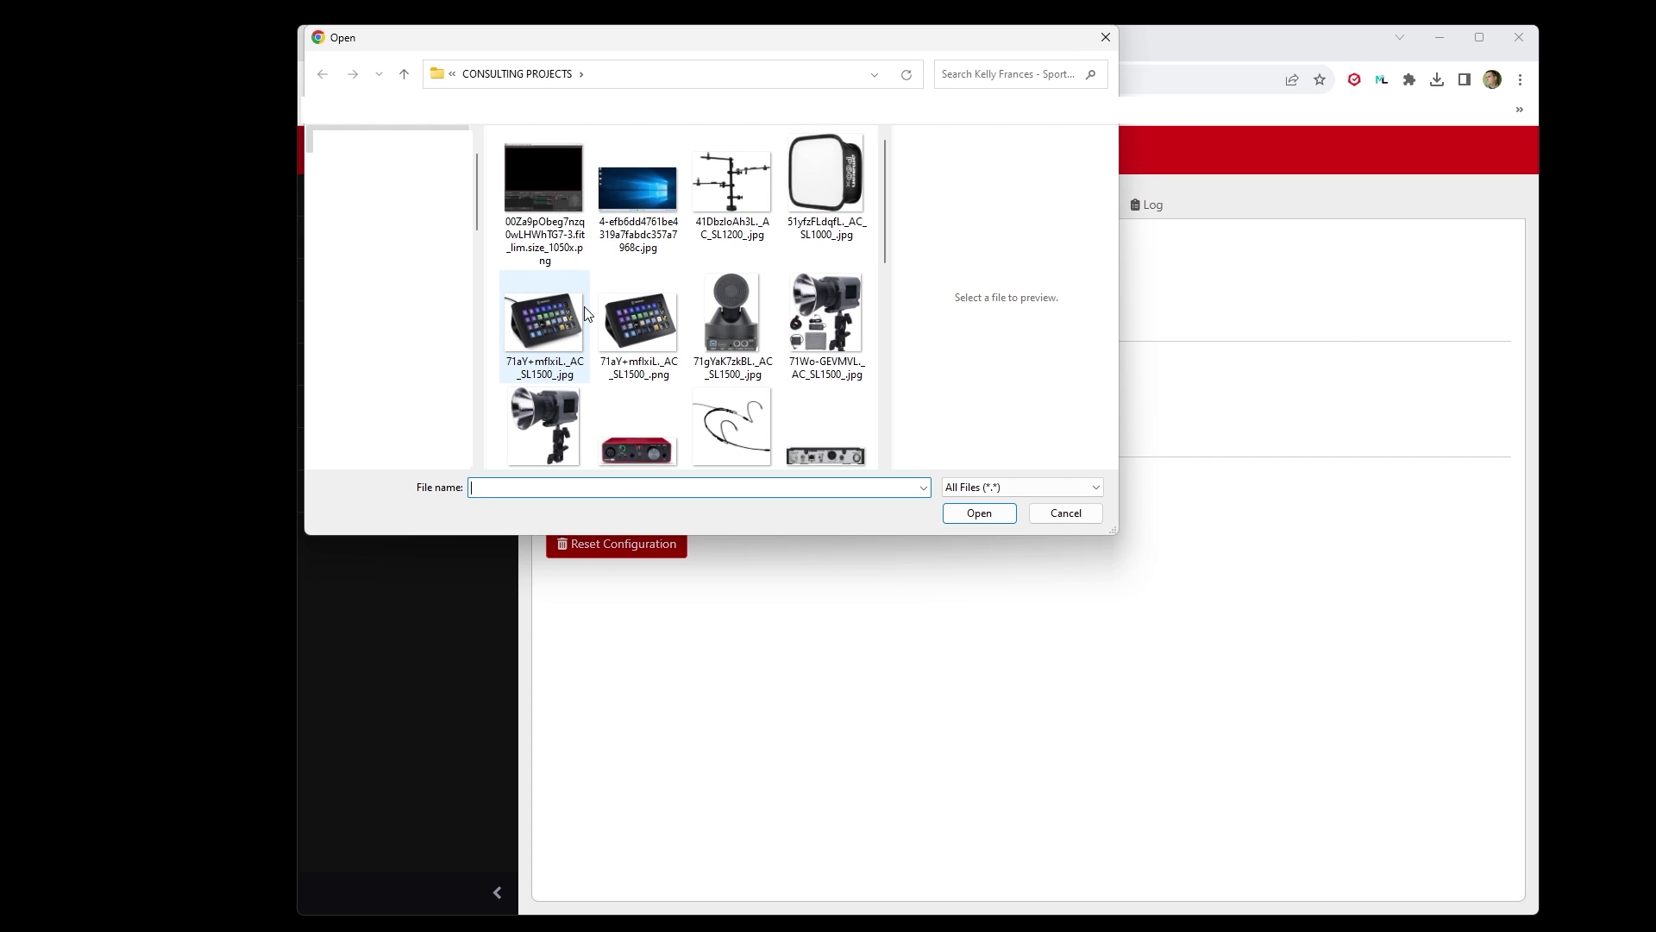
{"action": "left_click", "coordinate": [388, 221]}
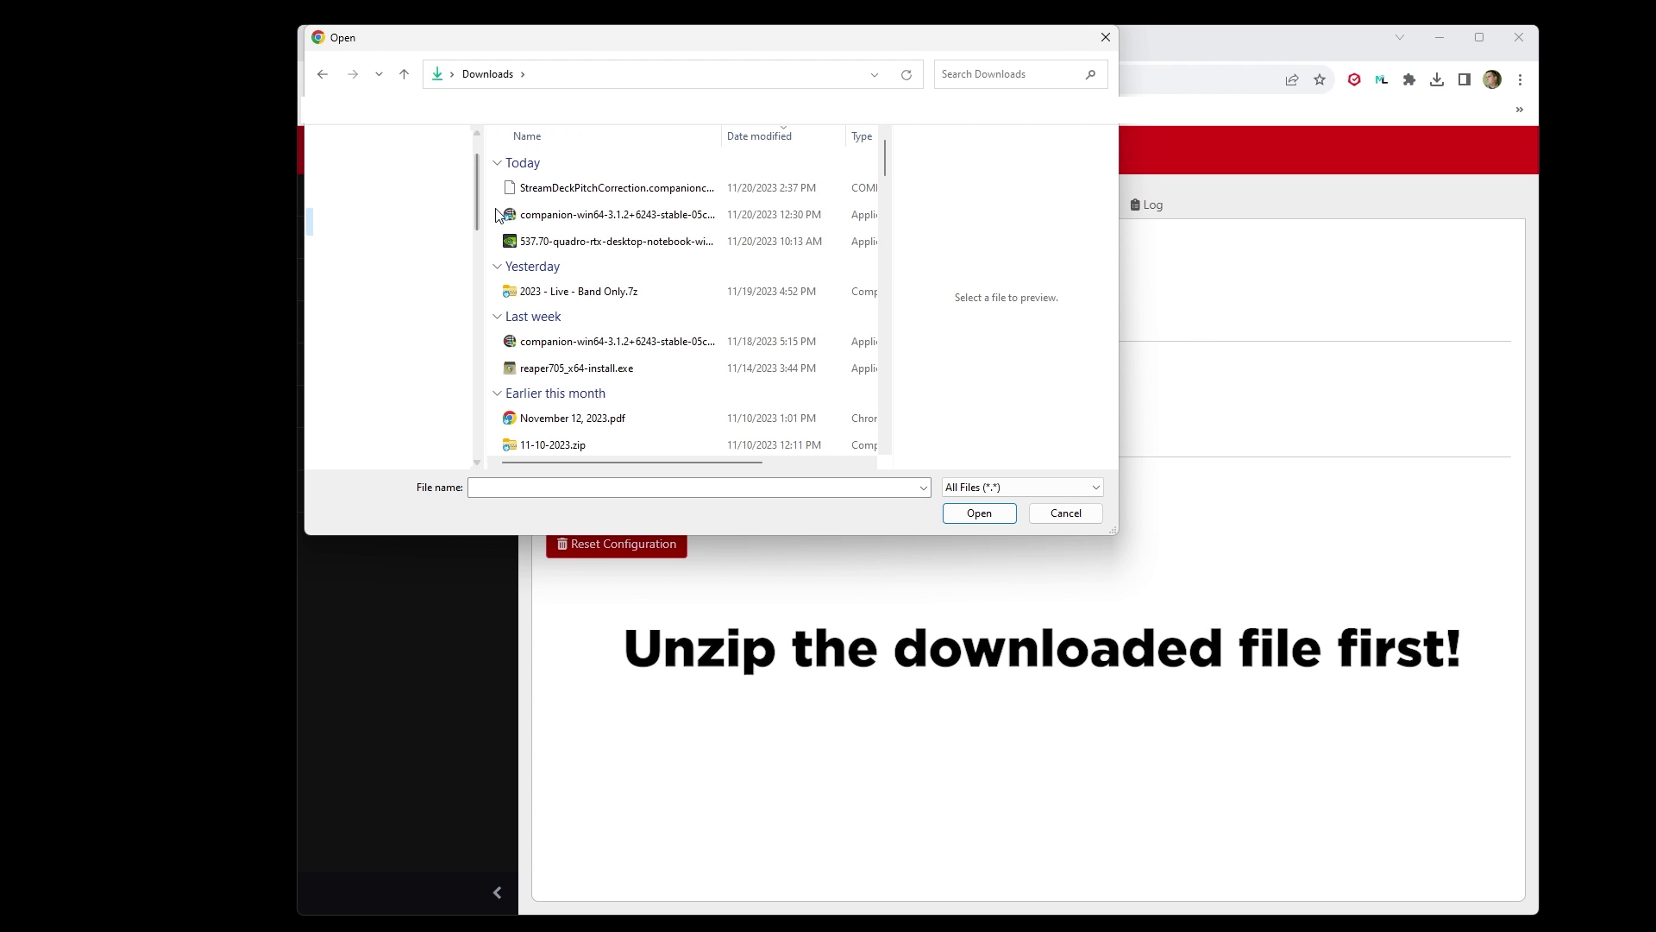
{"action": "left_click", "coordinate": [569, 189]}
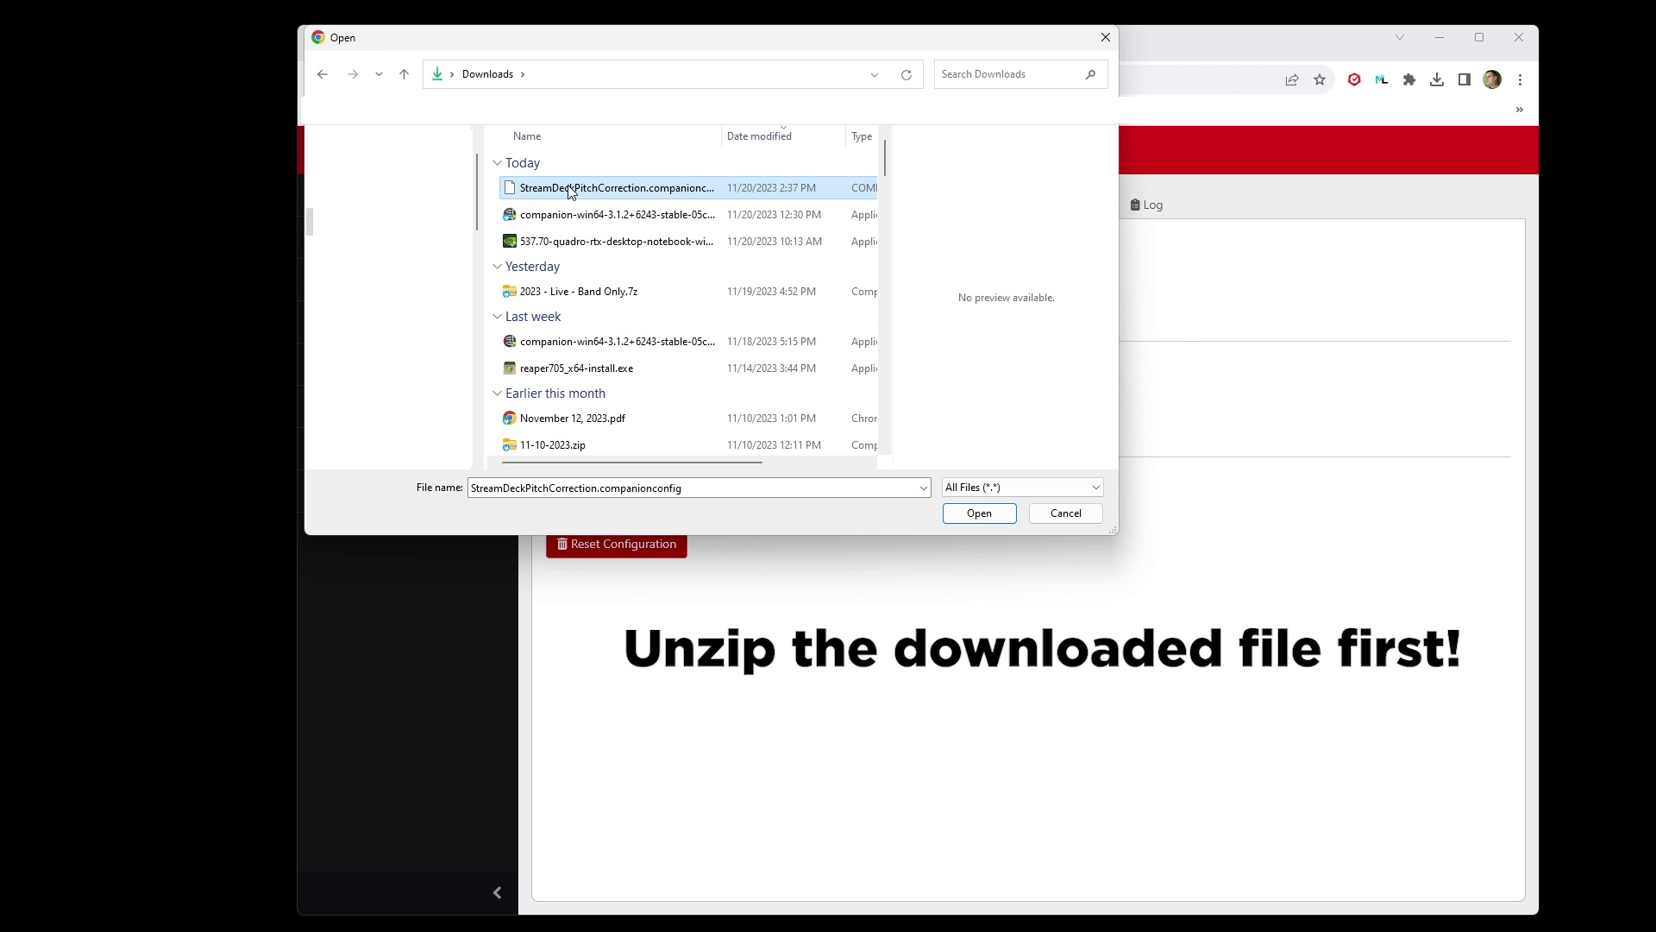
{"action": "left_click", "coordinate": [983, 521]}
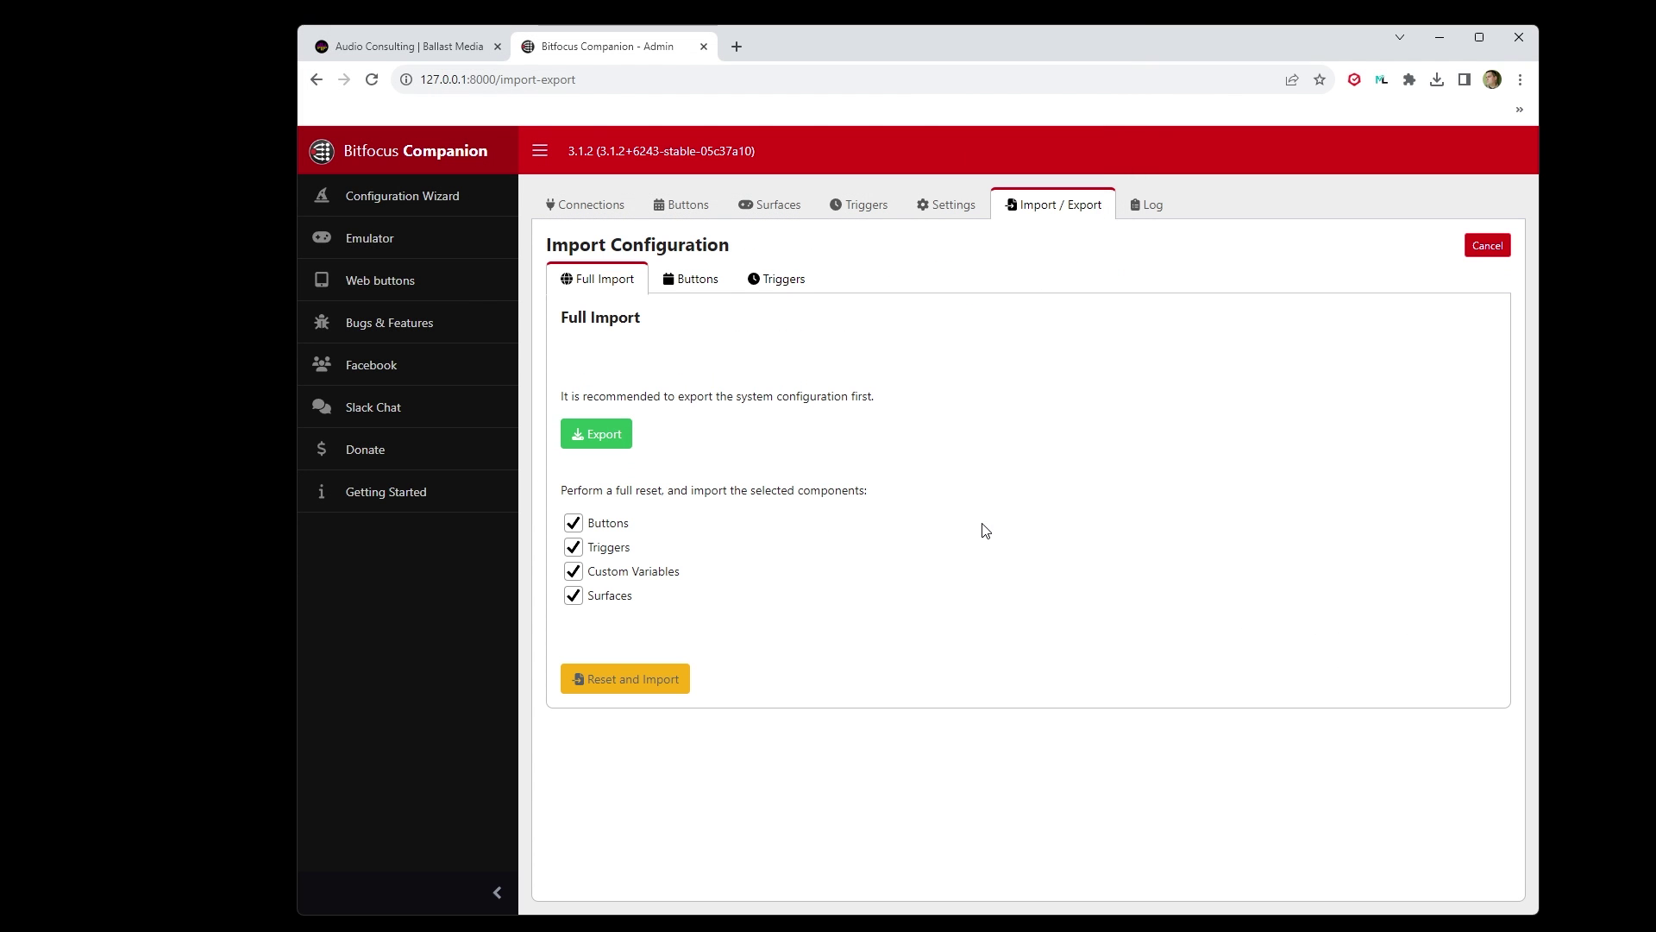
{"action": "left_click", "coordinate": [612, 688]}
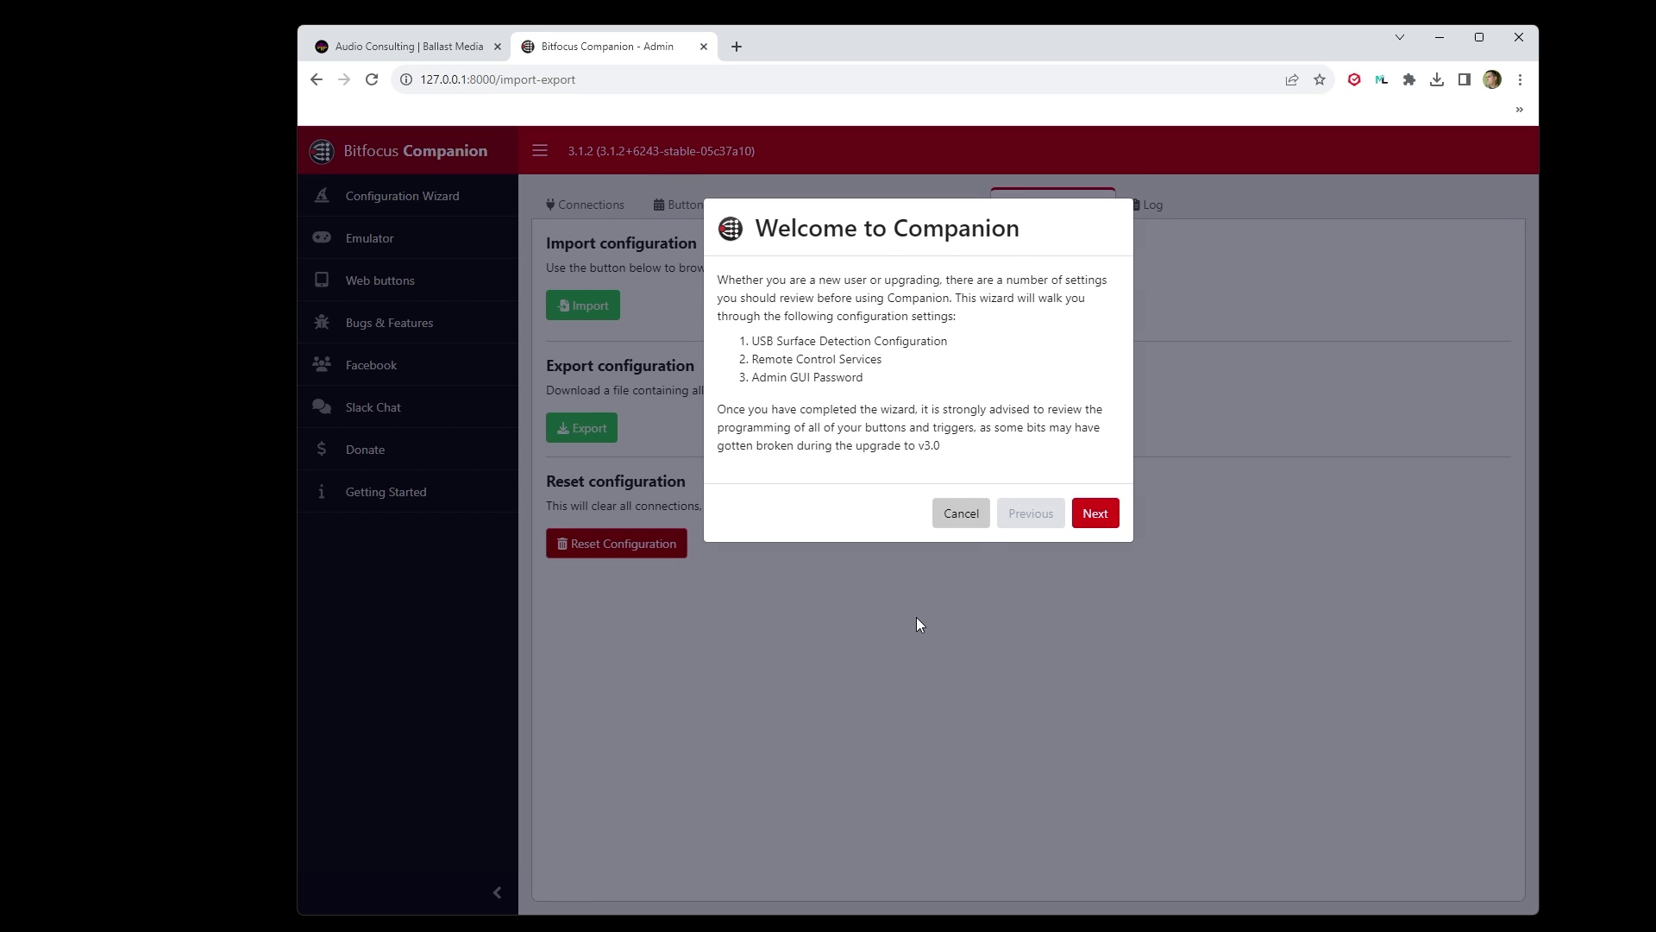
{"action": "left_click", "coordinate": [962, 514]}
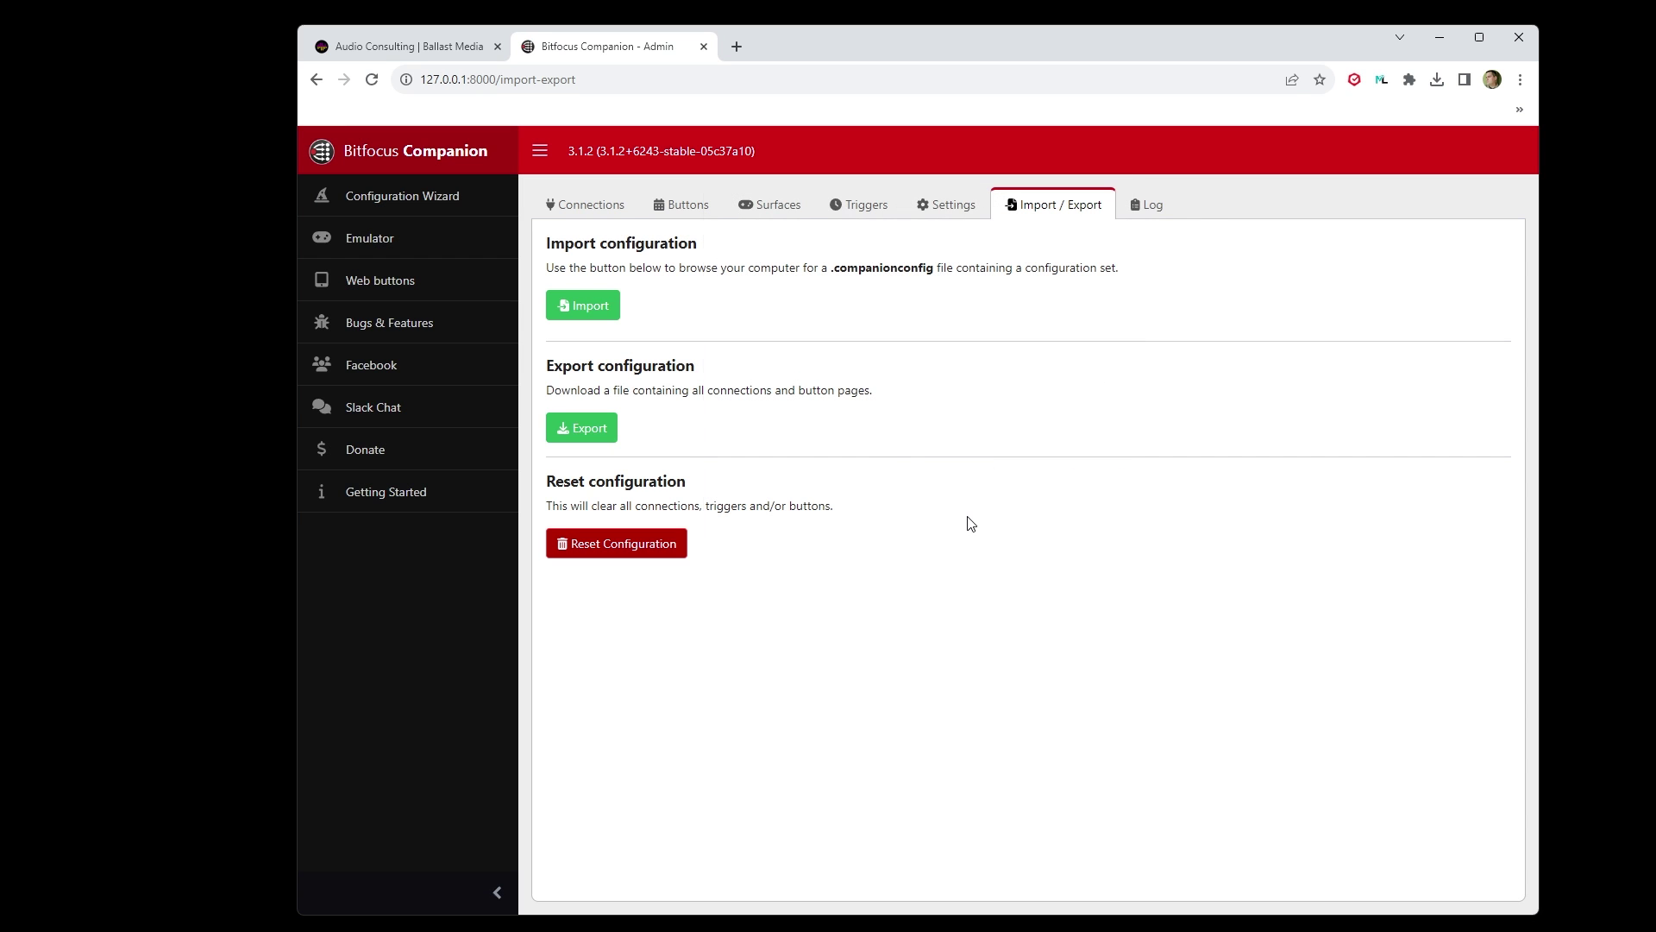
{"action": "left_click", "coordinate": [593, 206]}
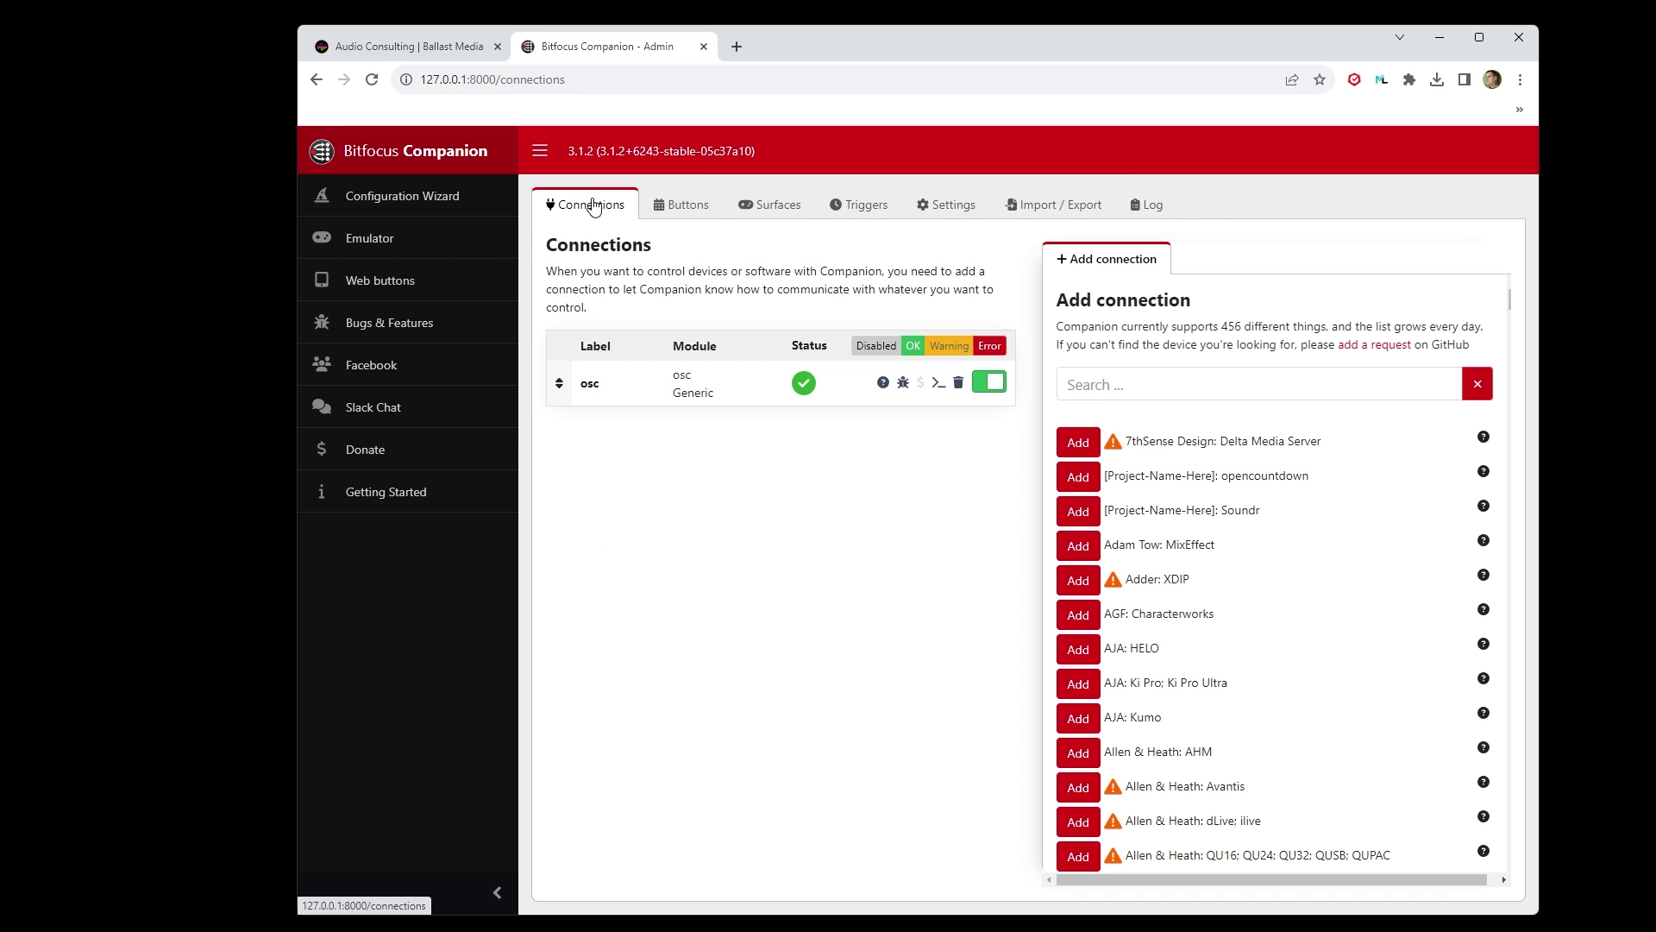
{"action": "left_click", "coordinate": [686, 211]}
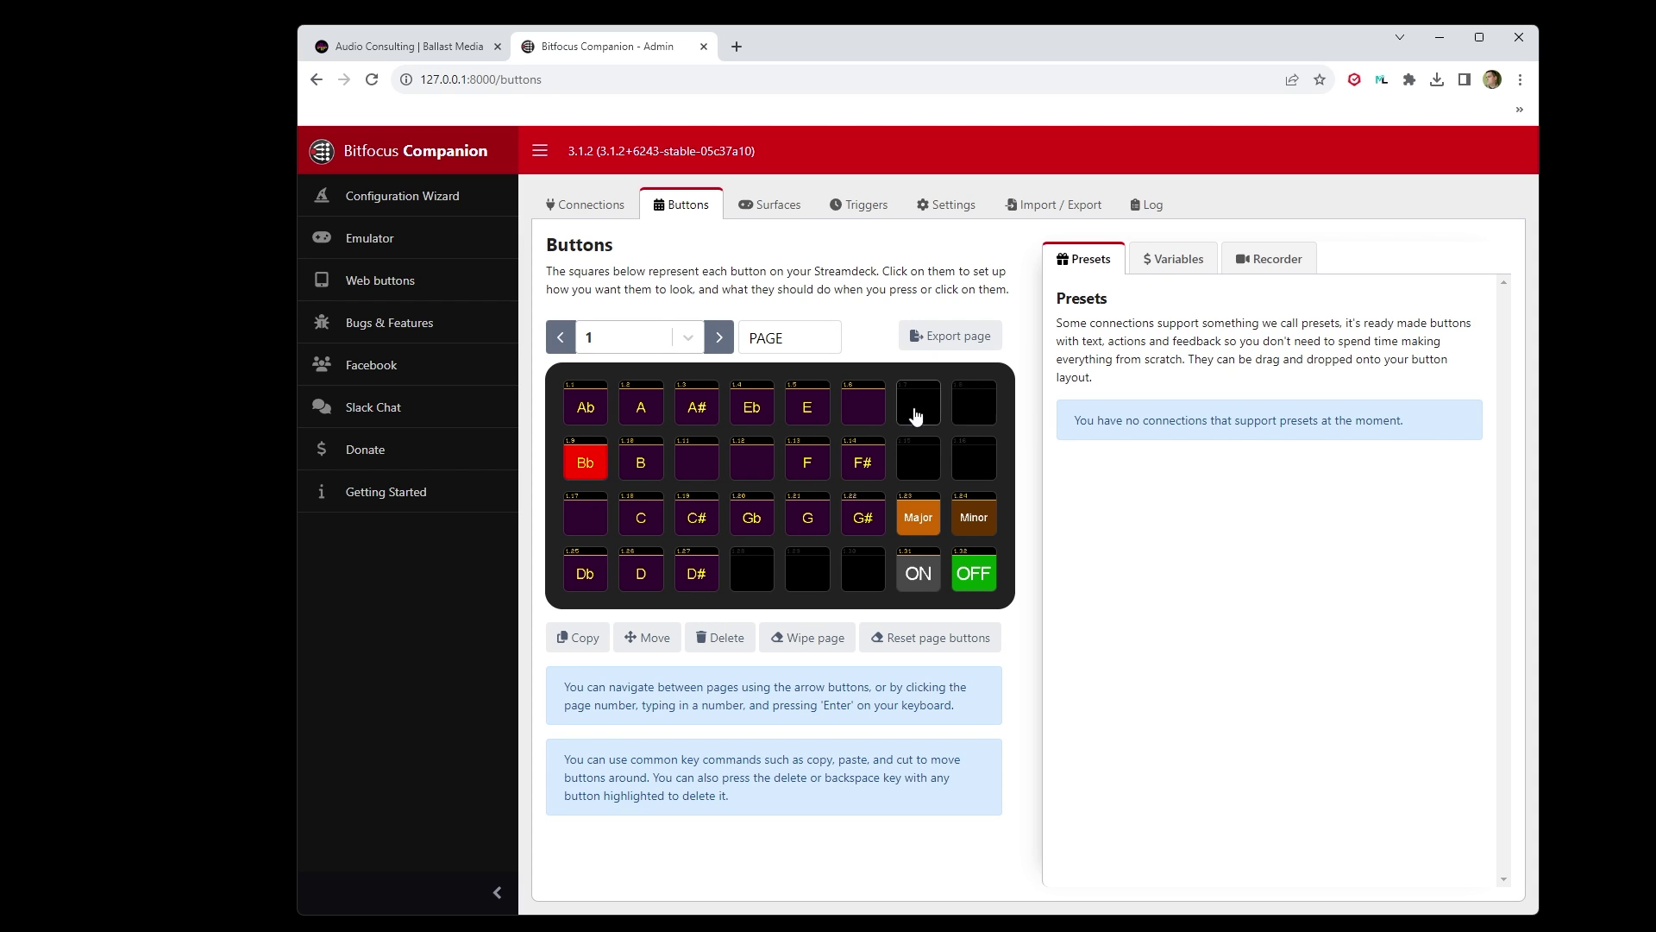
Show the Variables panel's Custom Variables, including custom_track_list 18.19.20.21.22.
{"action": "left_click", "coordinate": [1177, 263]}
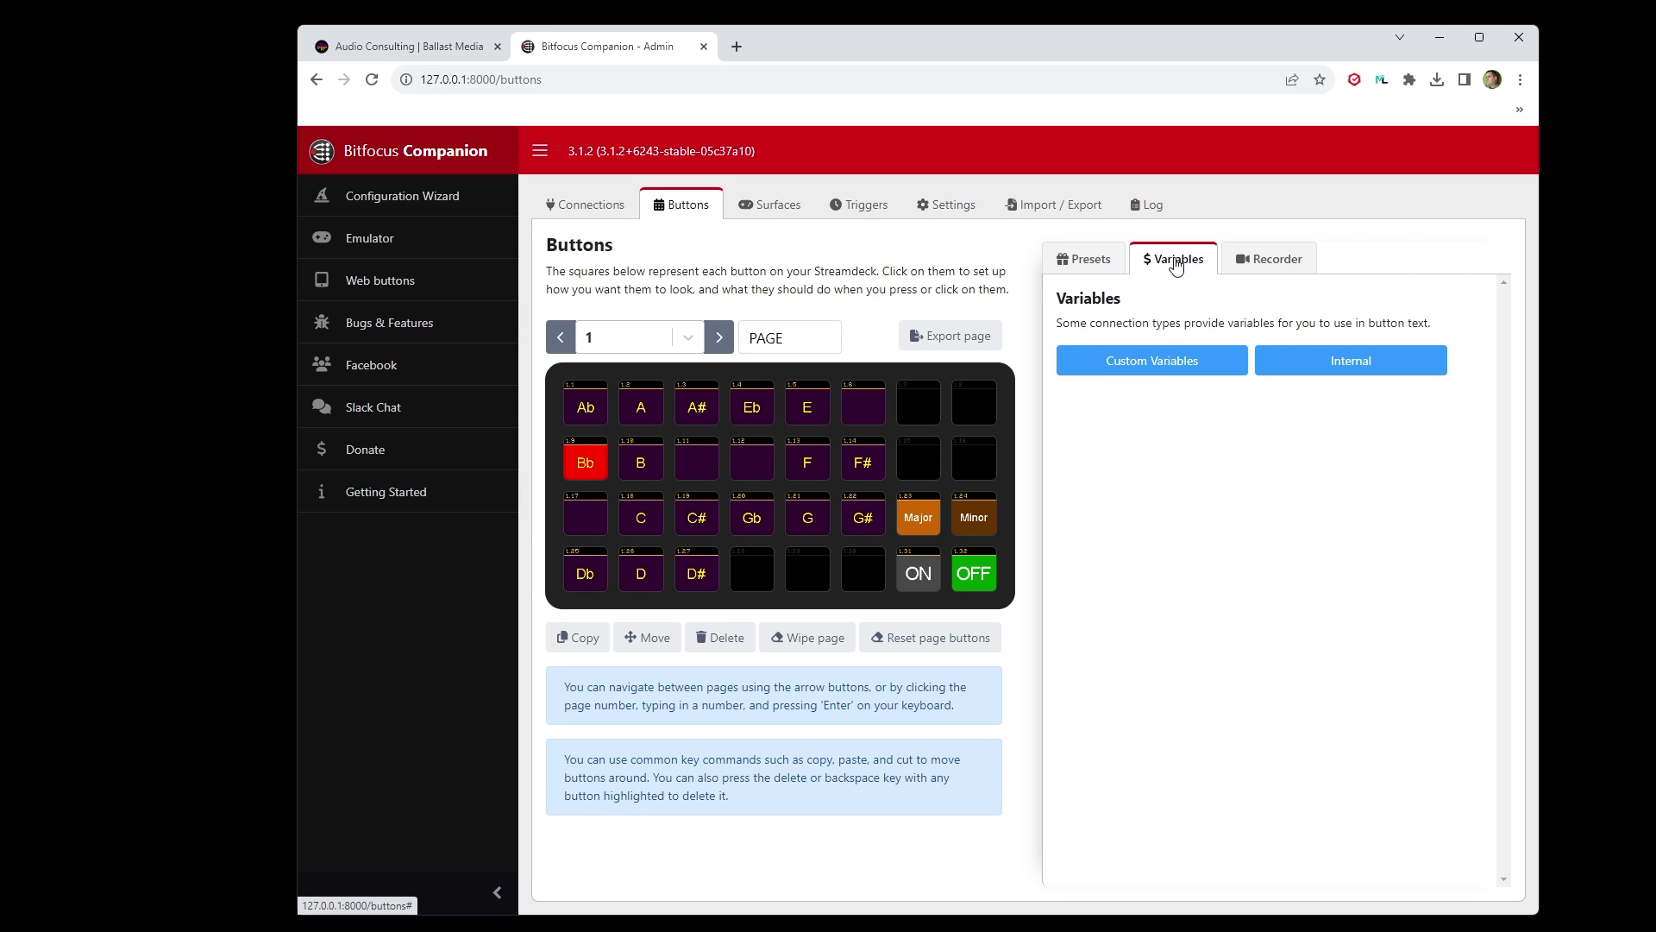
{"action": "left_click", "coordinate": [1160, 361]}
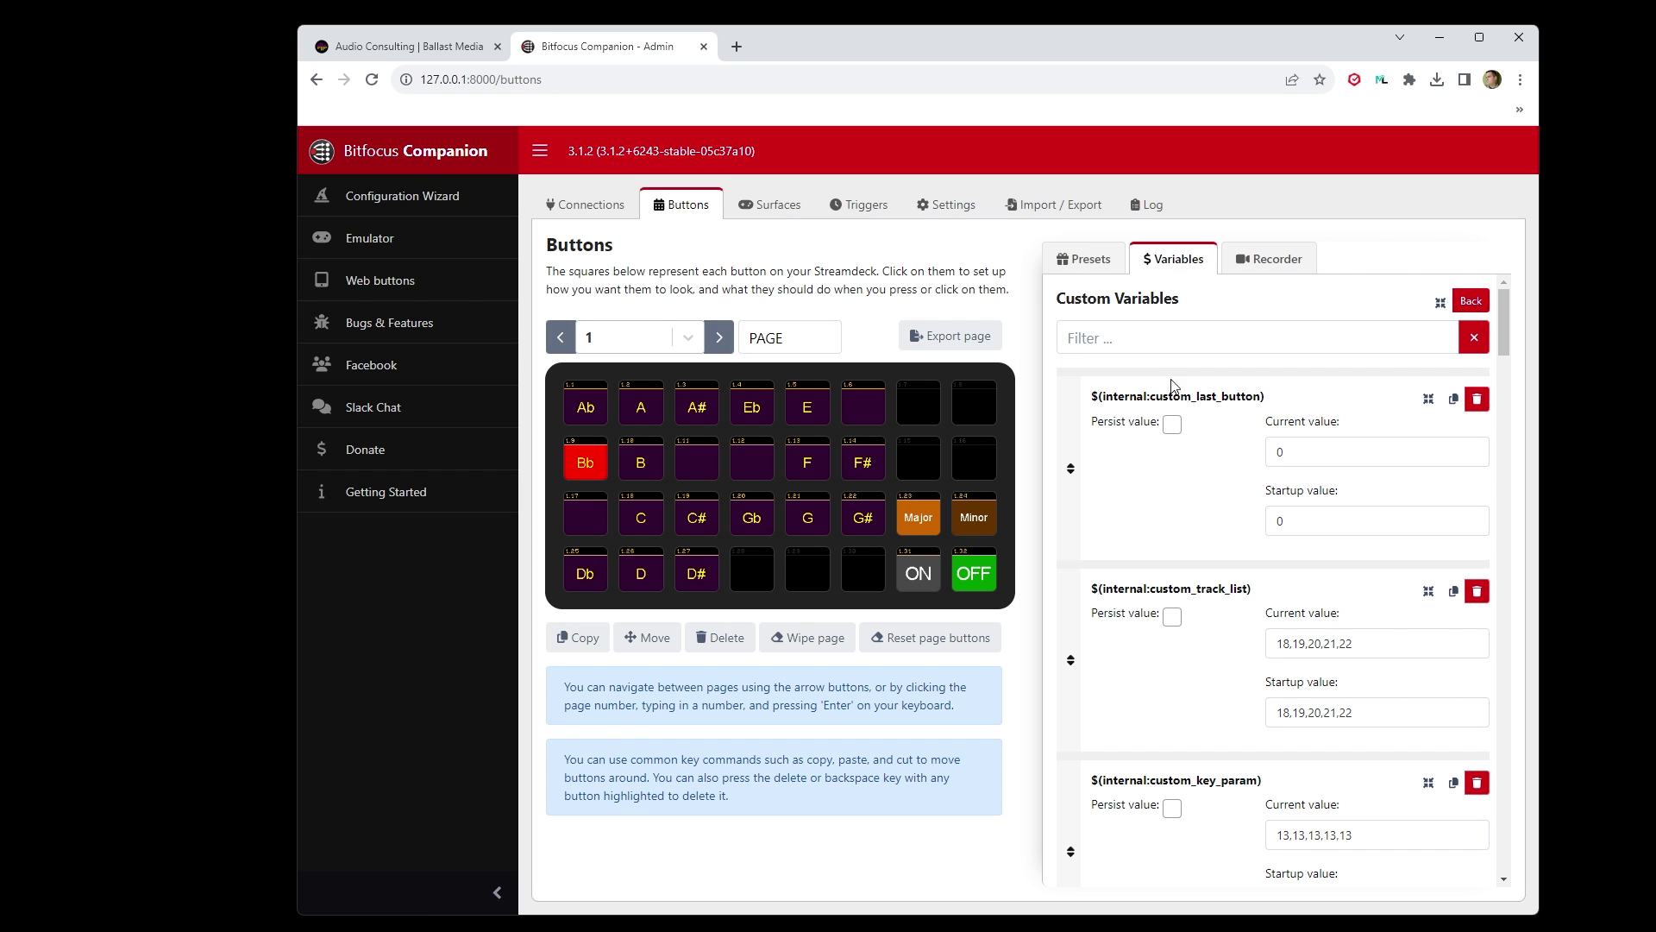
{"action": "left_click_drag", "start_coordinate": [1502, 333], "coordinate": [1502, 354]}
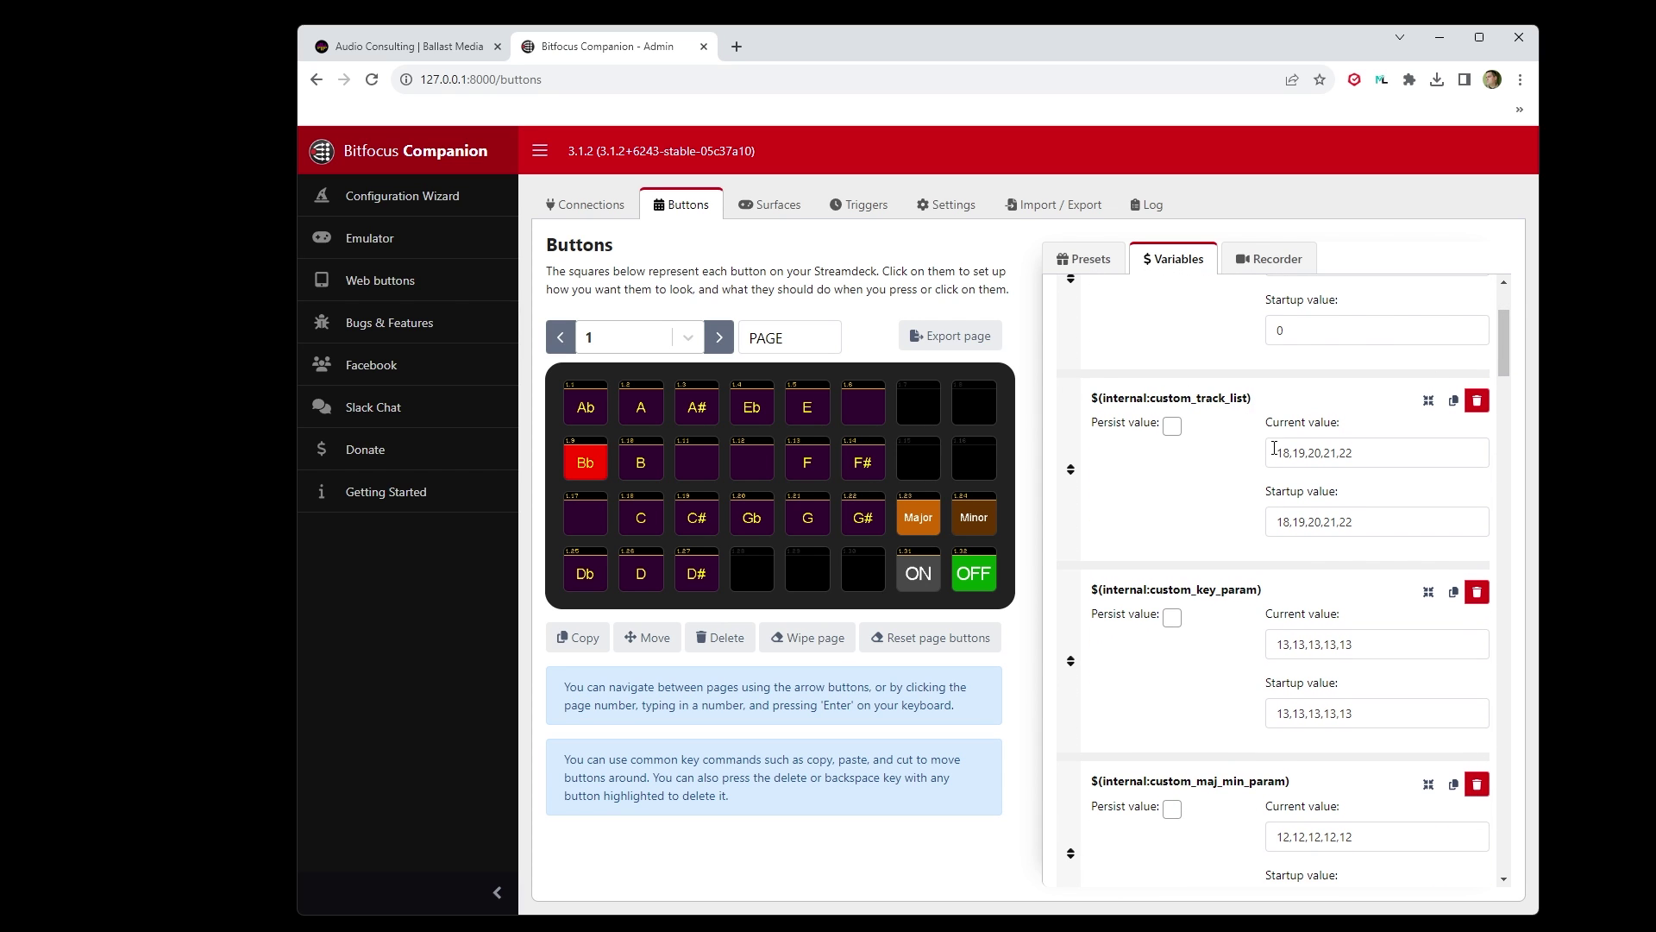
{"action": "left_click_drag", "start_coordinate": [1278, 453], "coordinate": [1359, 453]}
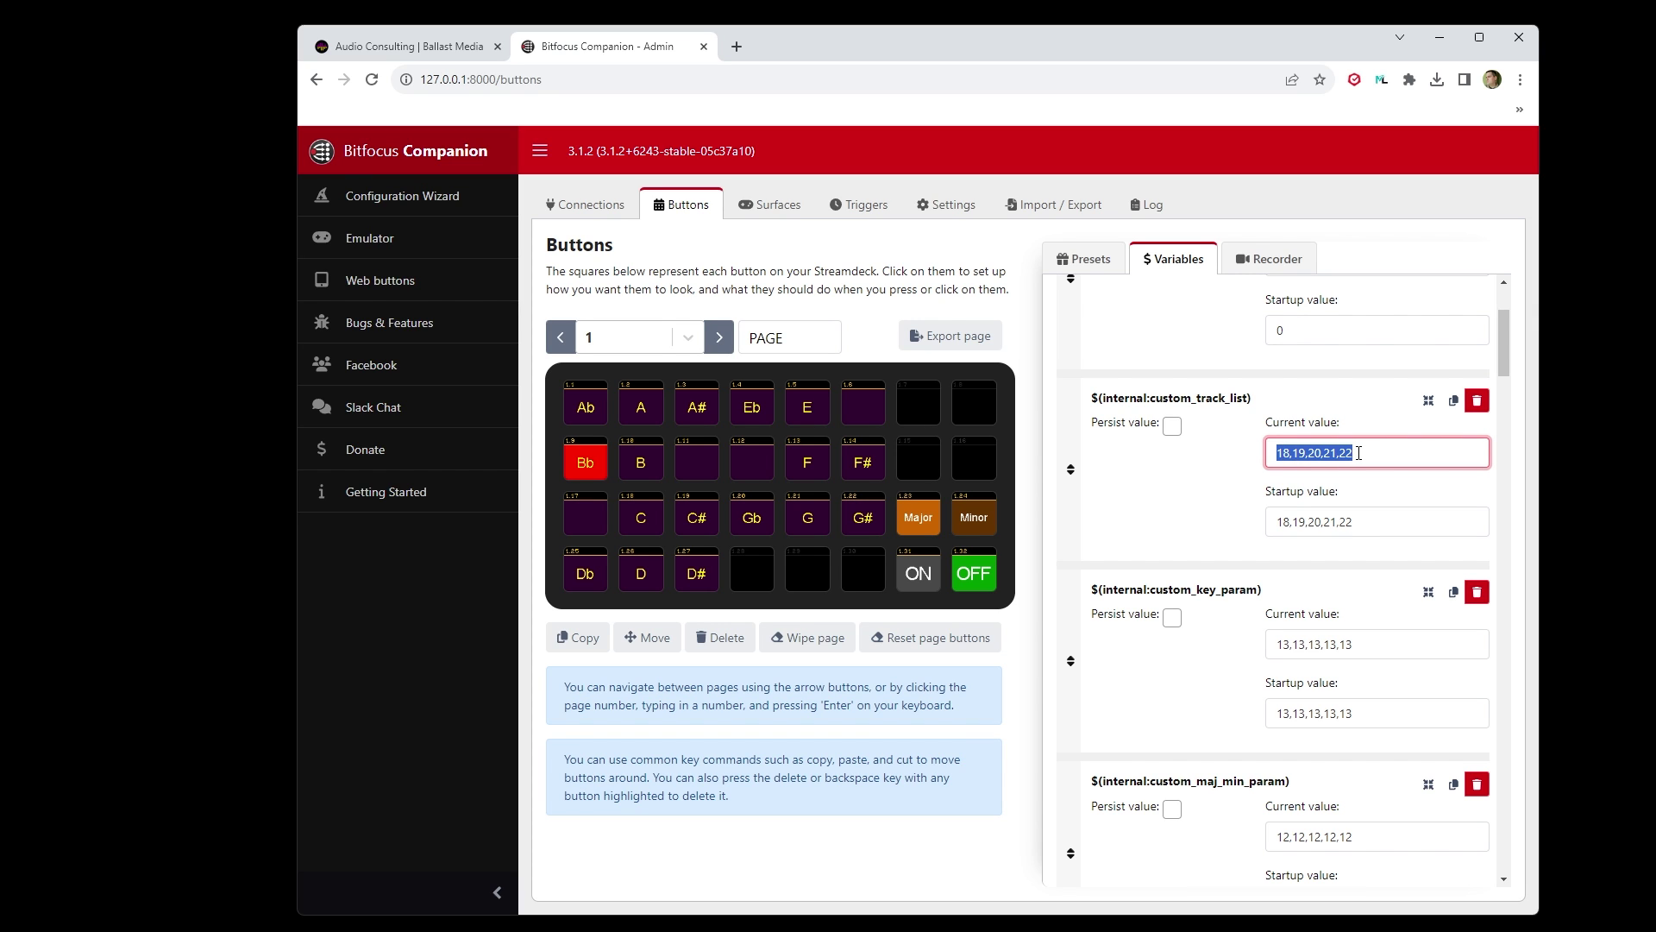
{"action": "left_click", "coordinate": [1359, 453]}
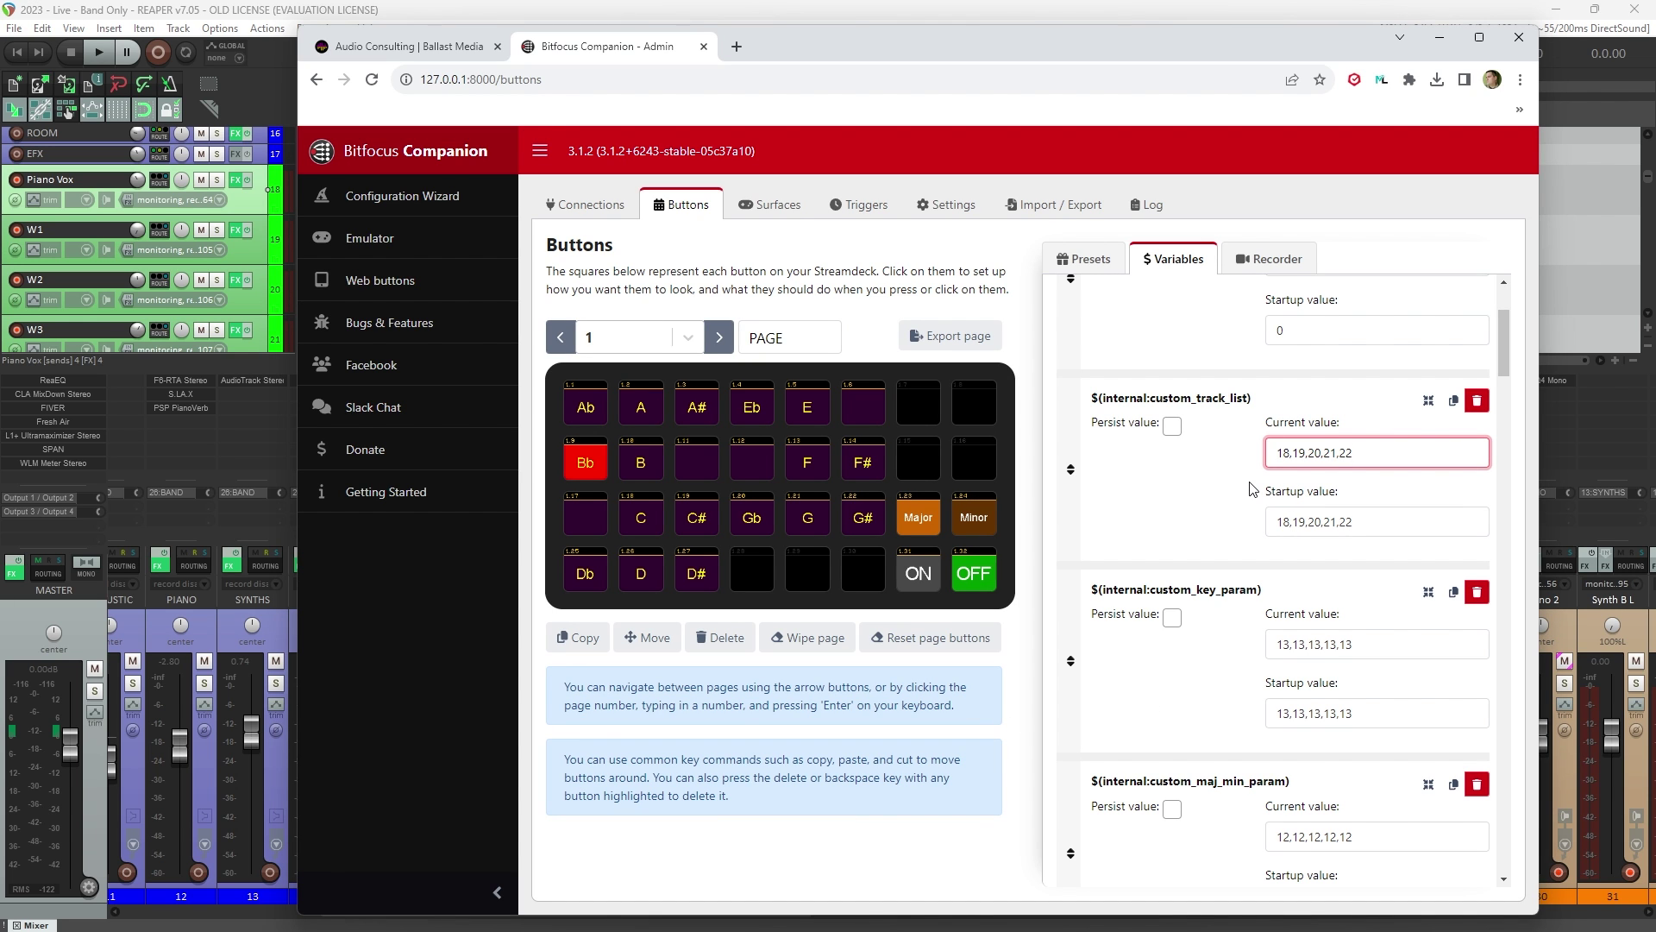
{"action": "left_click", "coordinate": [1253, 489]}
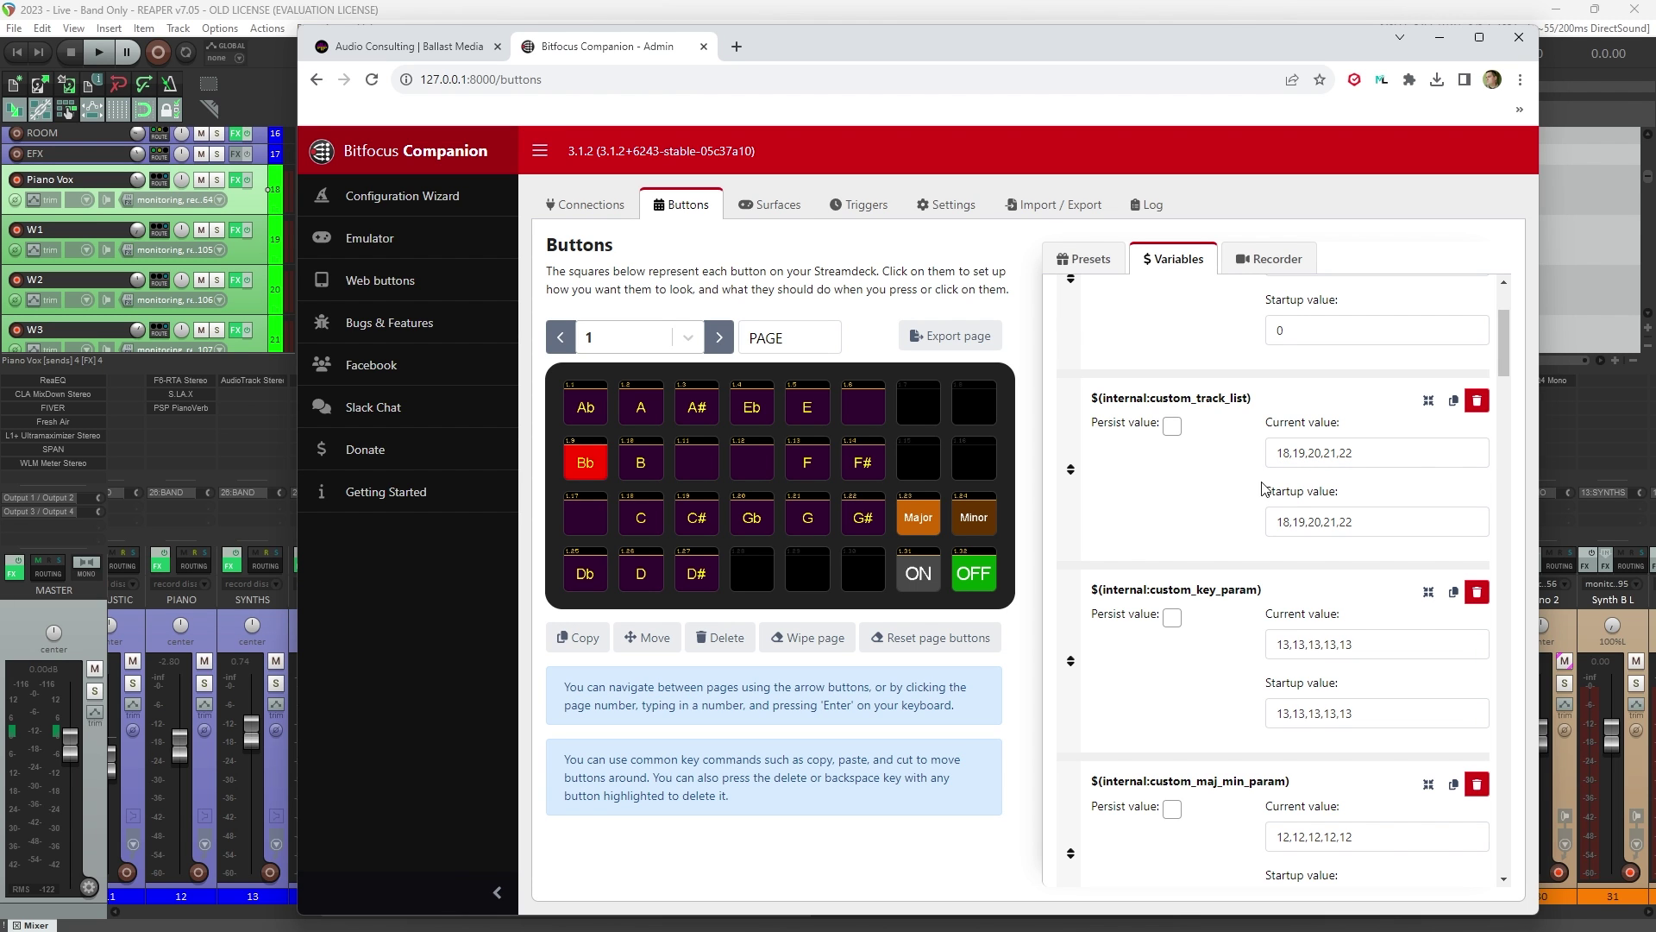
{"action": "left_click", "coordinate": [1277, 517]}
{"action": "left_click", "coordinate": [1240, 524]}
Delete the last two 13 entries from custom_key_param's current value, then restore them and append ',13'.
{"action": "left_click_drag", "start_coordinate": [1364, 643], "coordinate": [1268, 644]}
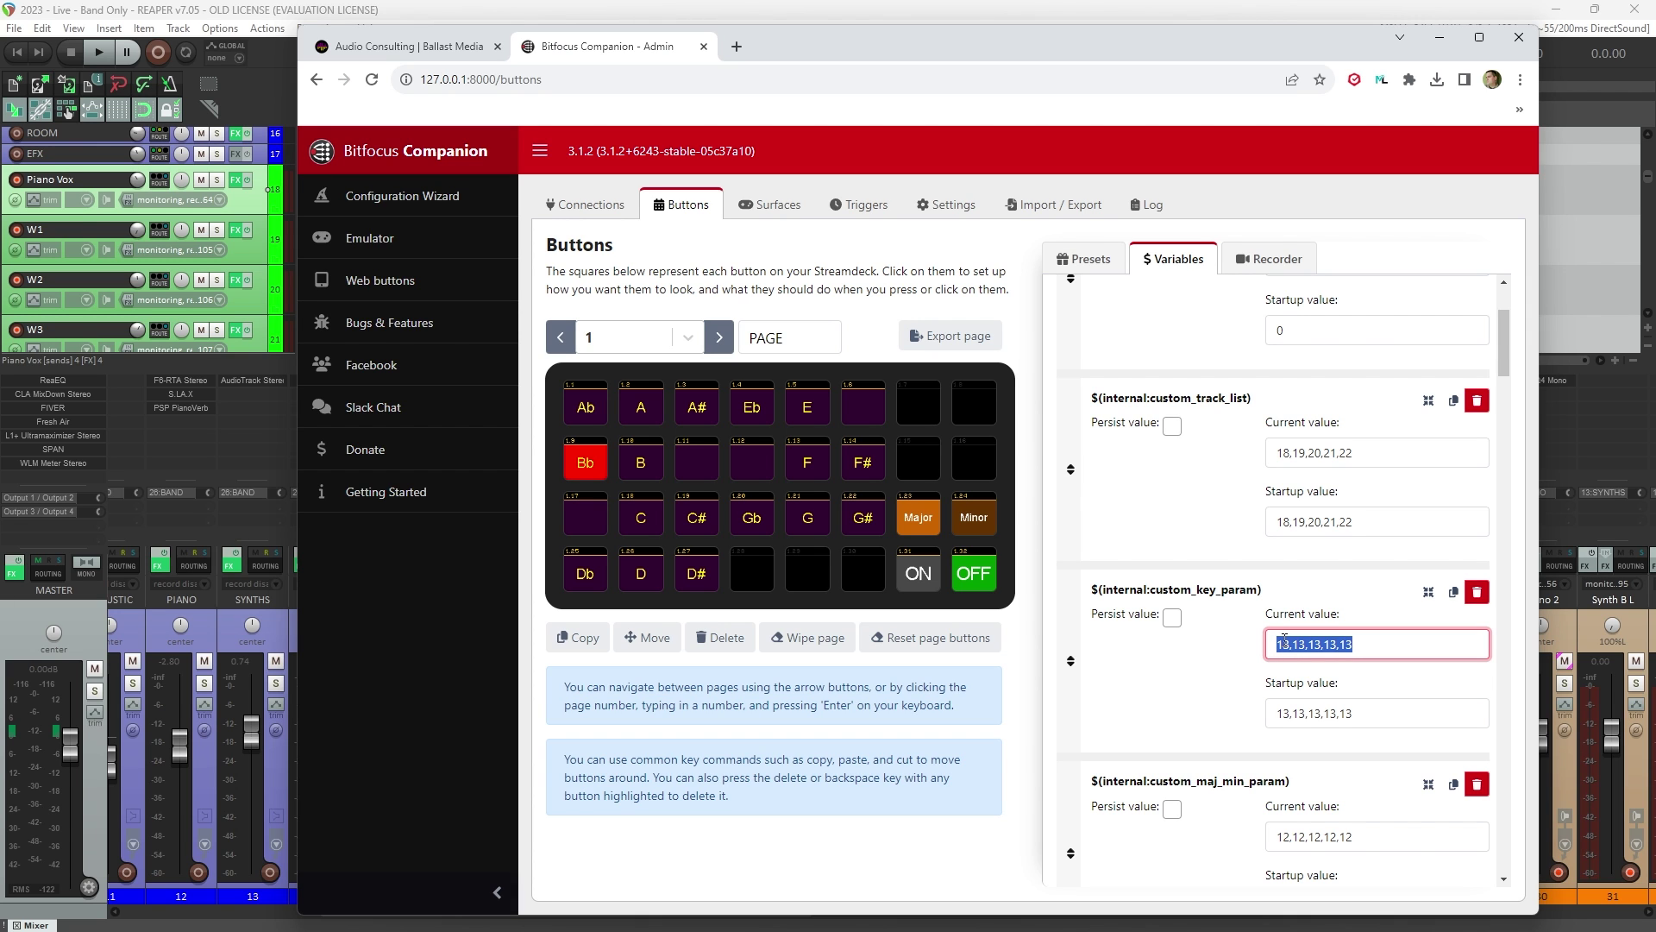
{"action": "left_click", "coordinate": [1234, 656]}
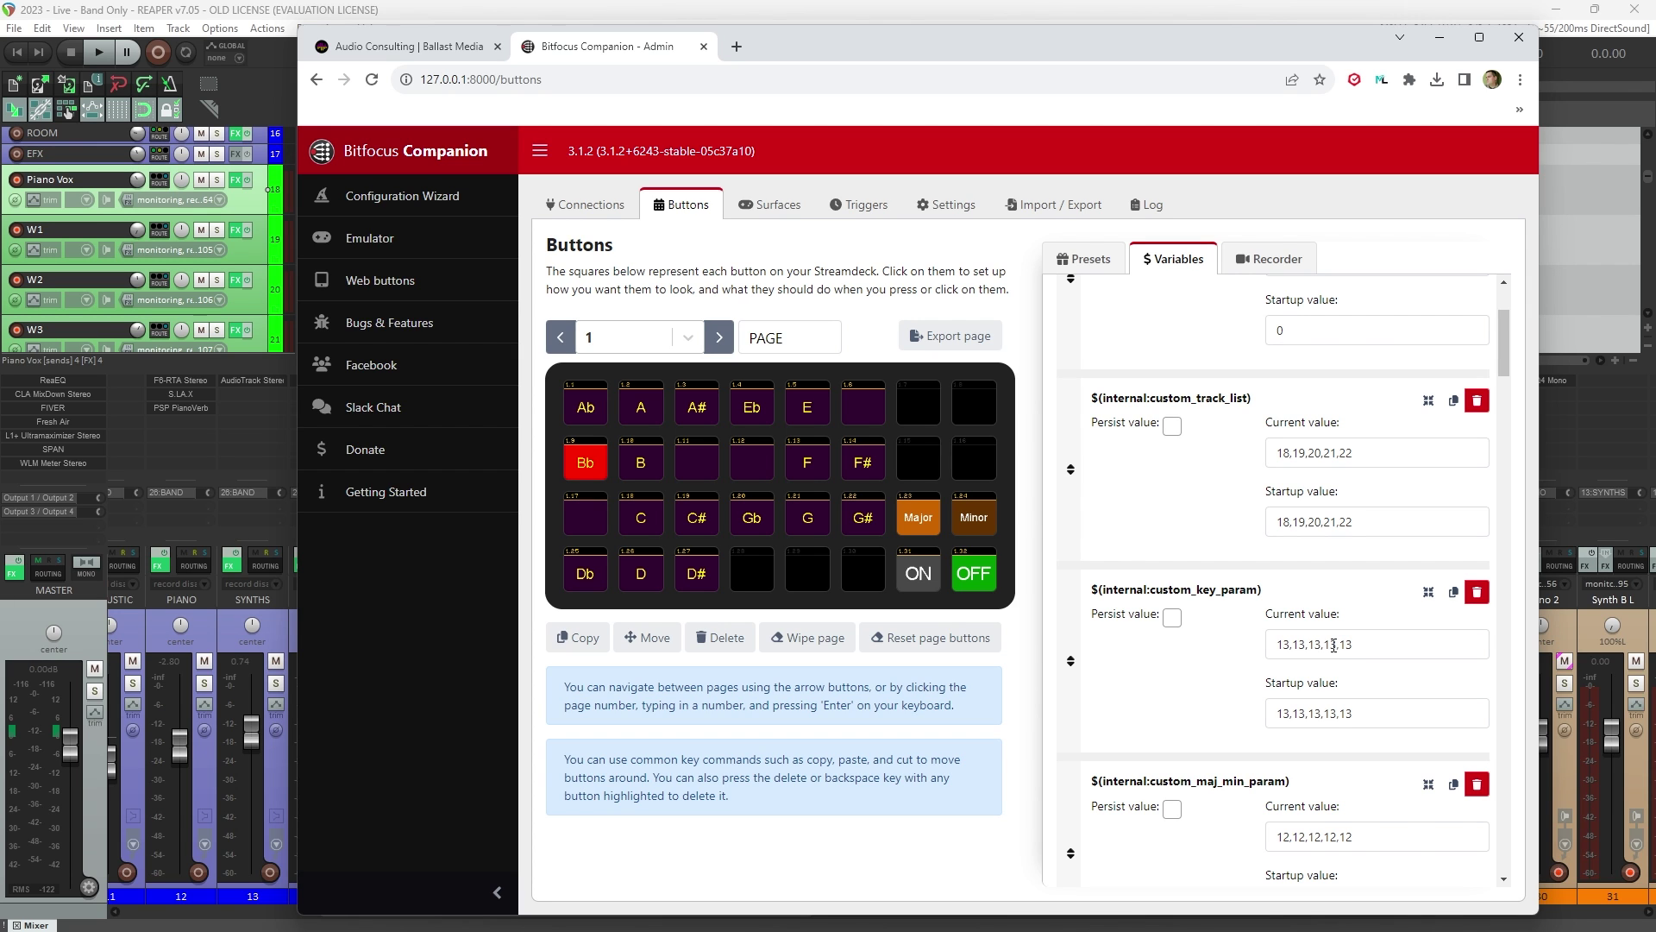
{"action": "left_click_drag", "start_coordinate": [1322, 644], "coordinate": [1364, 645]}
{"action": "key", "text": "ctrl+c"}
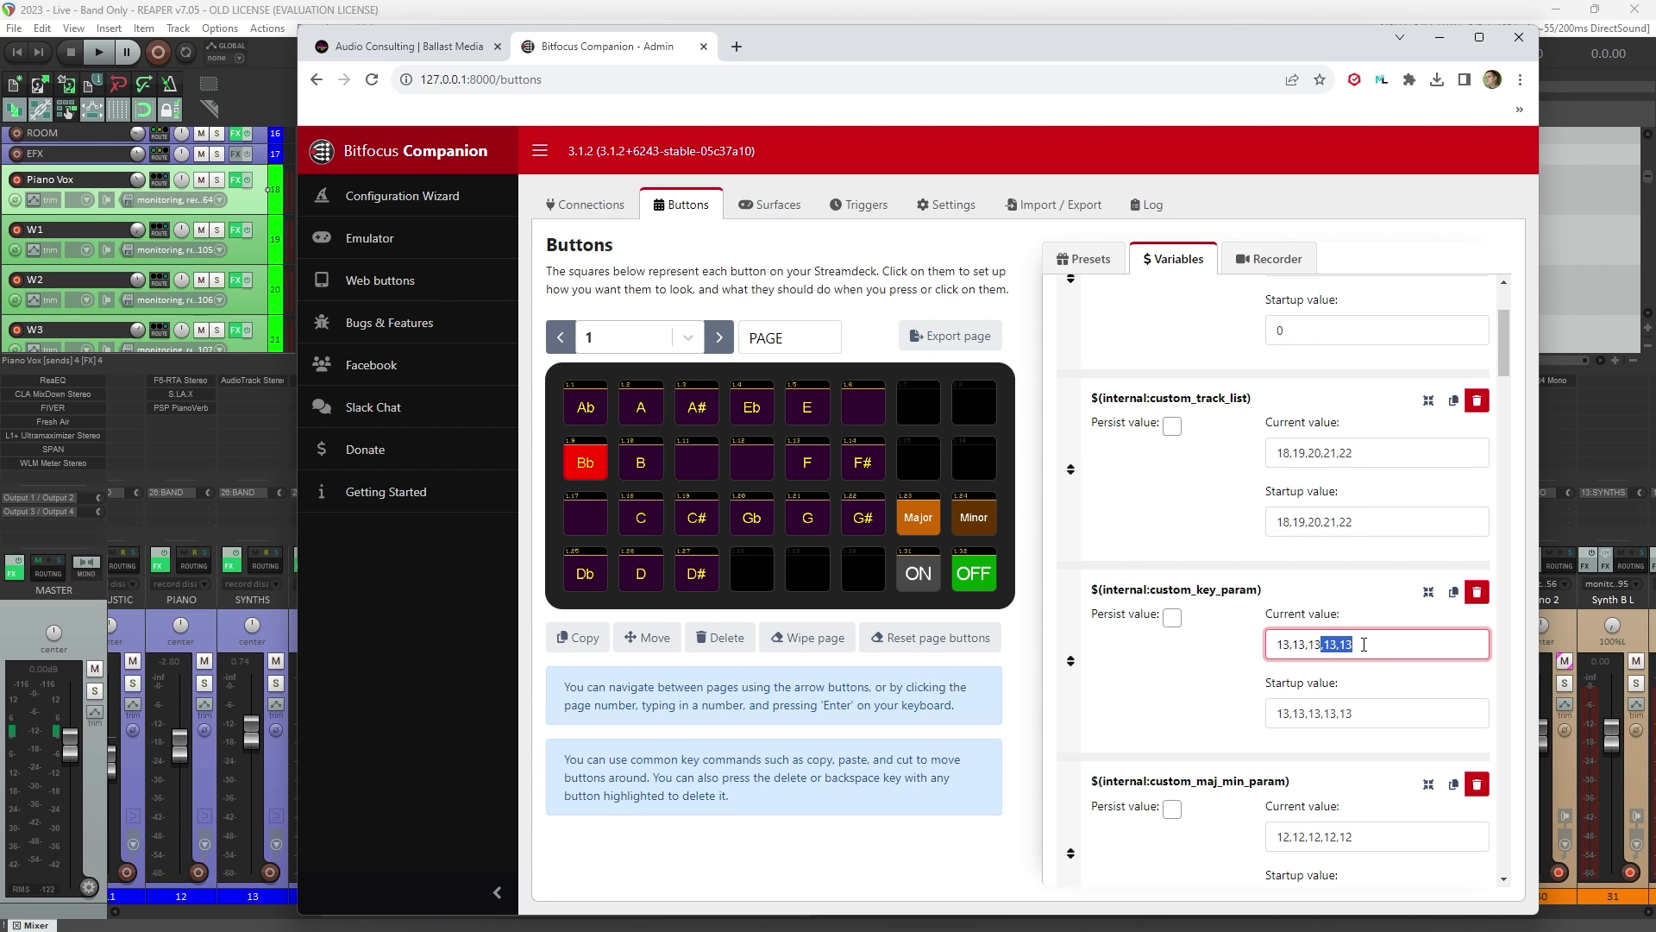
{"action": "key", "text": "BackSpace"}
{"action": "key", "text": "ctrl+v"}
{"action": "key", "text": "ctrl+v"}
{"action": "type", "text": ",13"}
{"action": "key", "text": "Left"}
{"action": "key", "text": "Left"}
{"action": "scroll", "coordinate": [1507, 402], "scroll_direction": "down", "scroll_amount": 10}
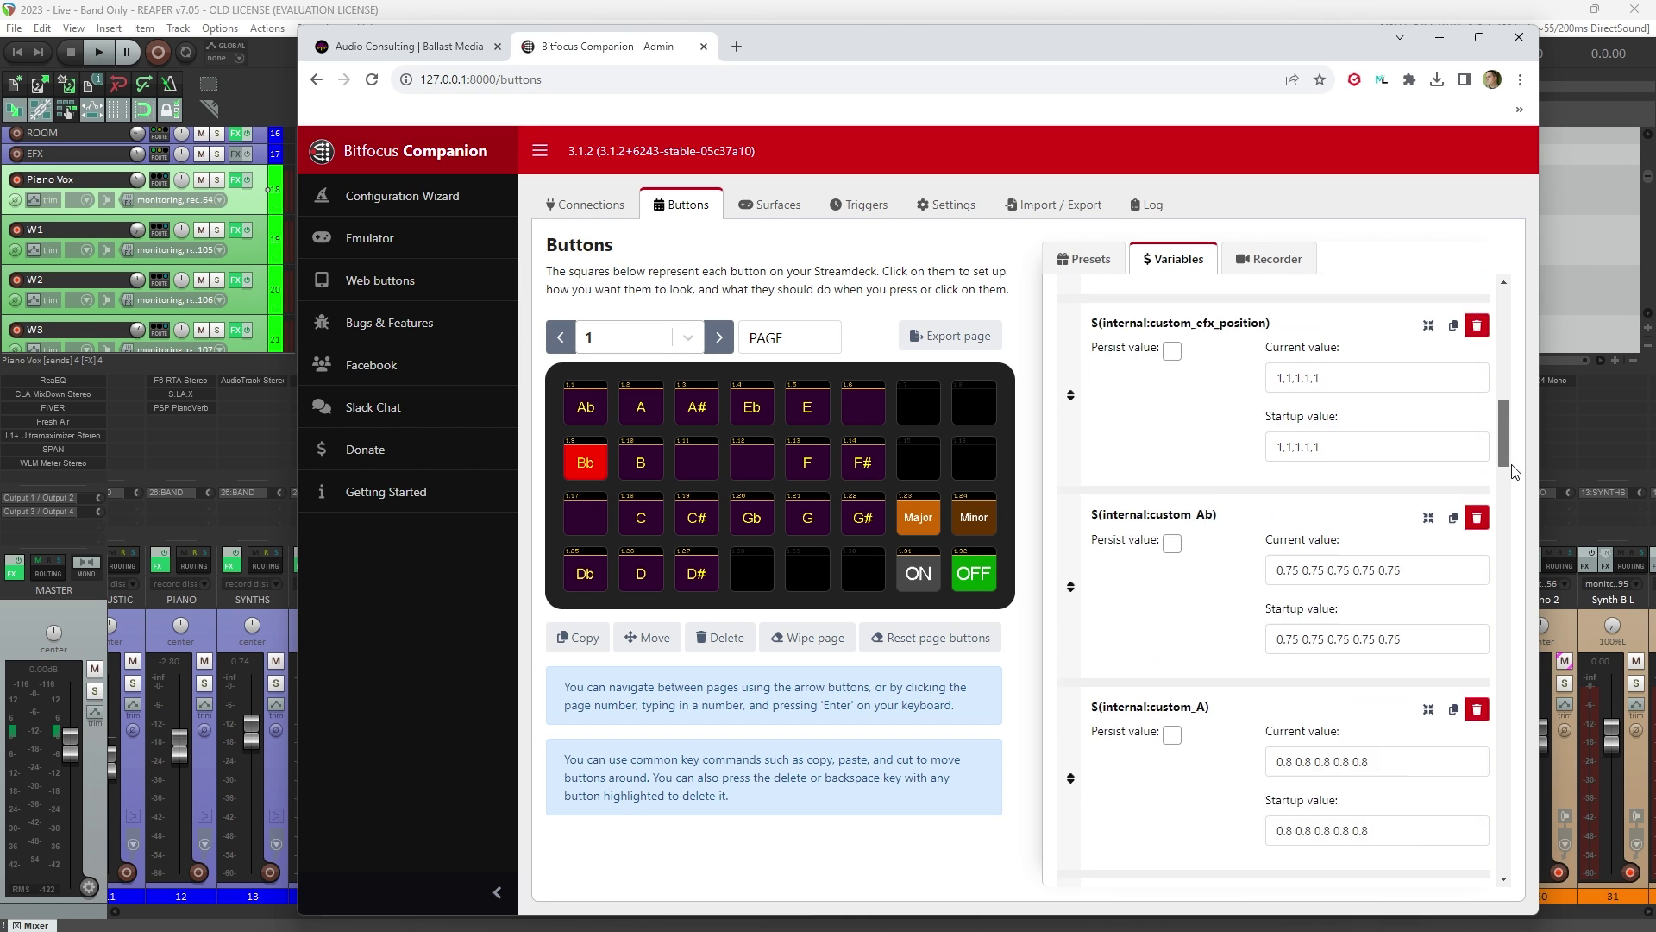
{"action": "scroll", "coordinate": [1515, 471], "scroll_direction": "down", "scroll_amount": 10}
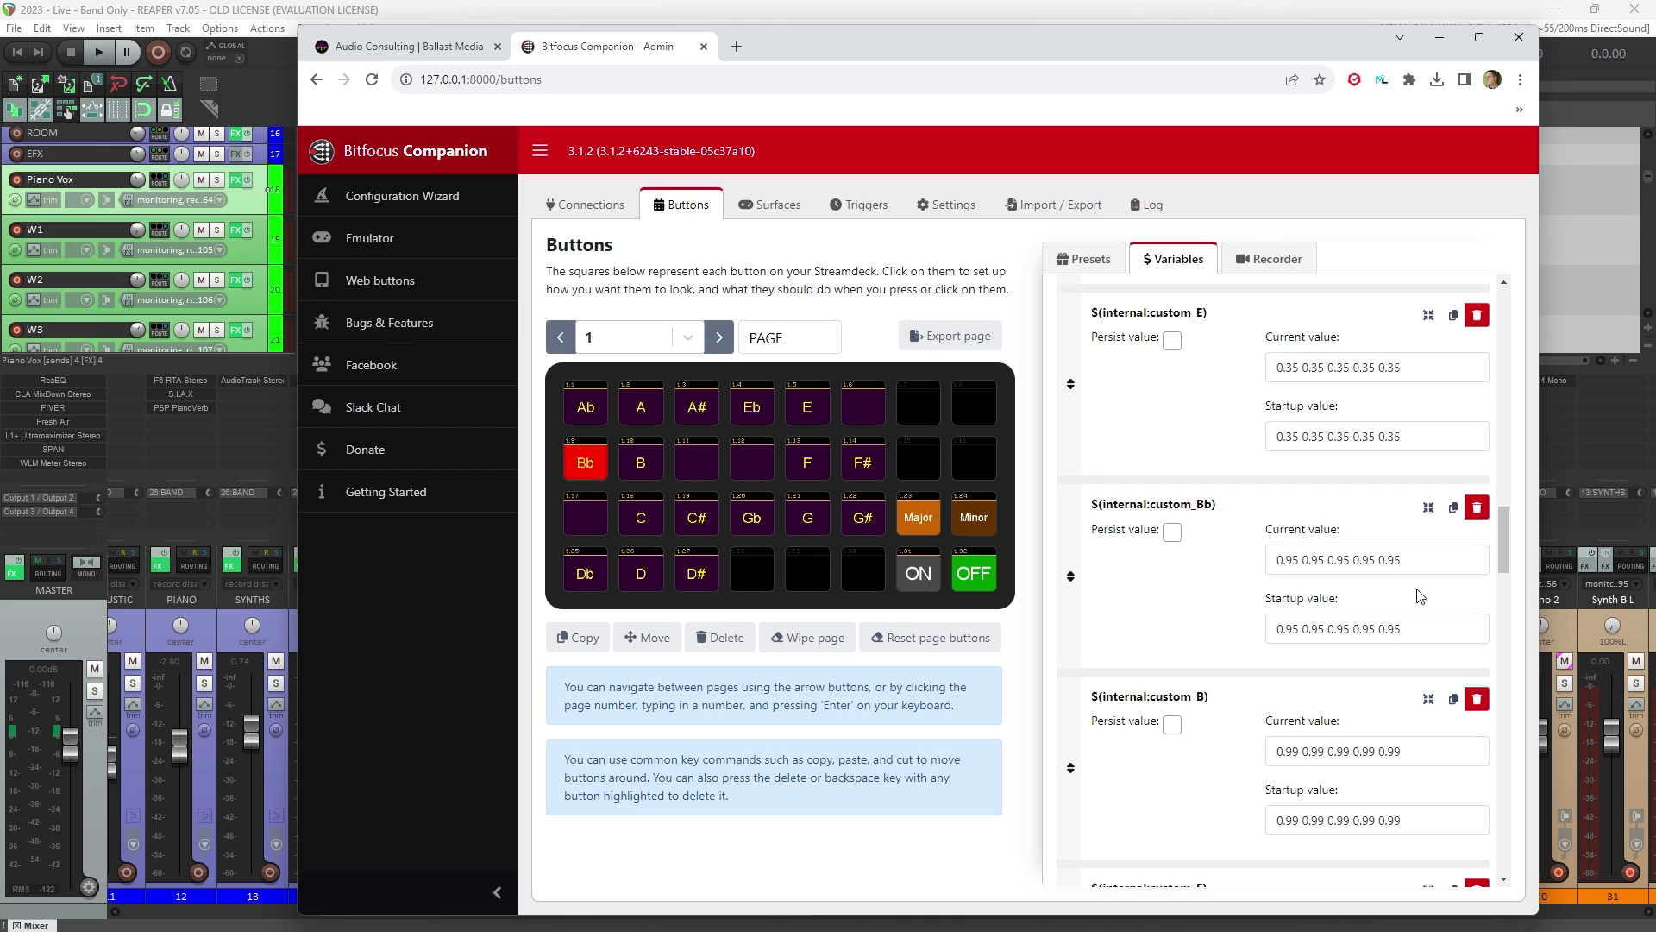
{"action": "left_click_drag", "start_coordinate": [1409, 559], "coordinate": [1278, 560]}
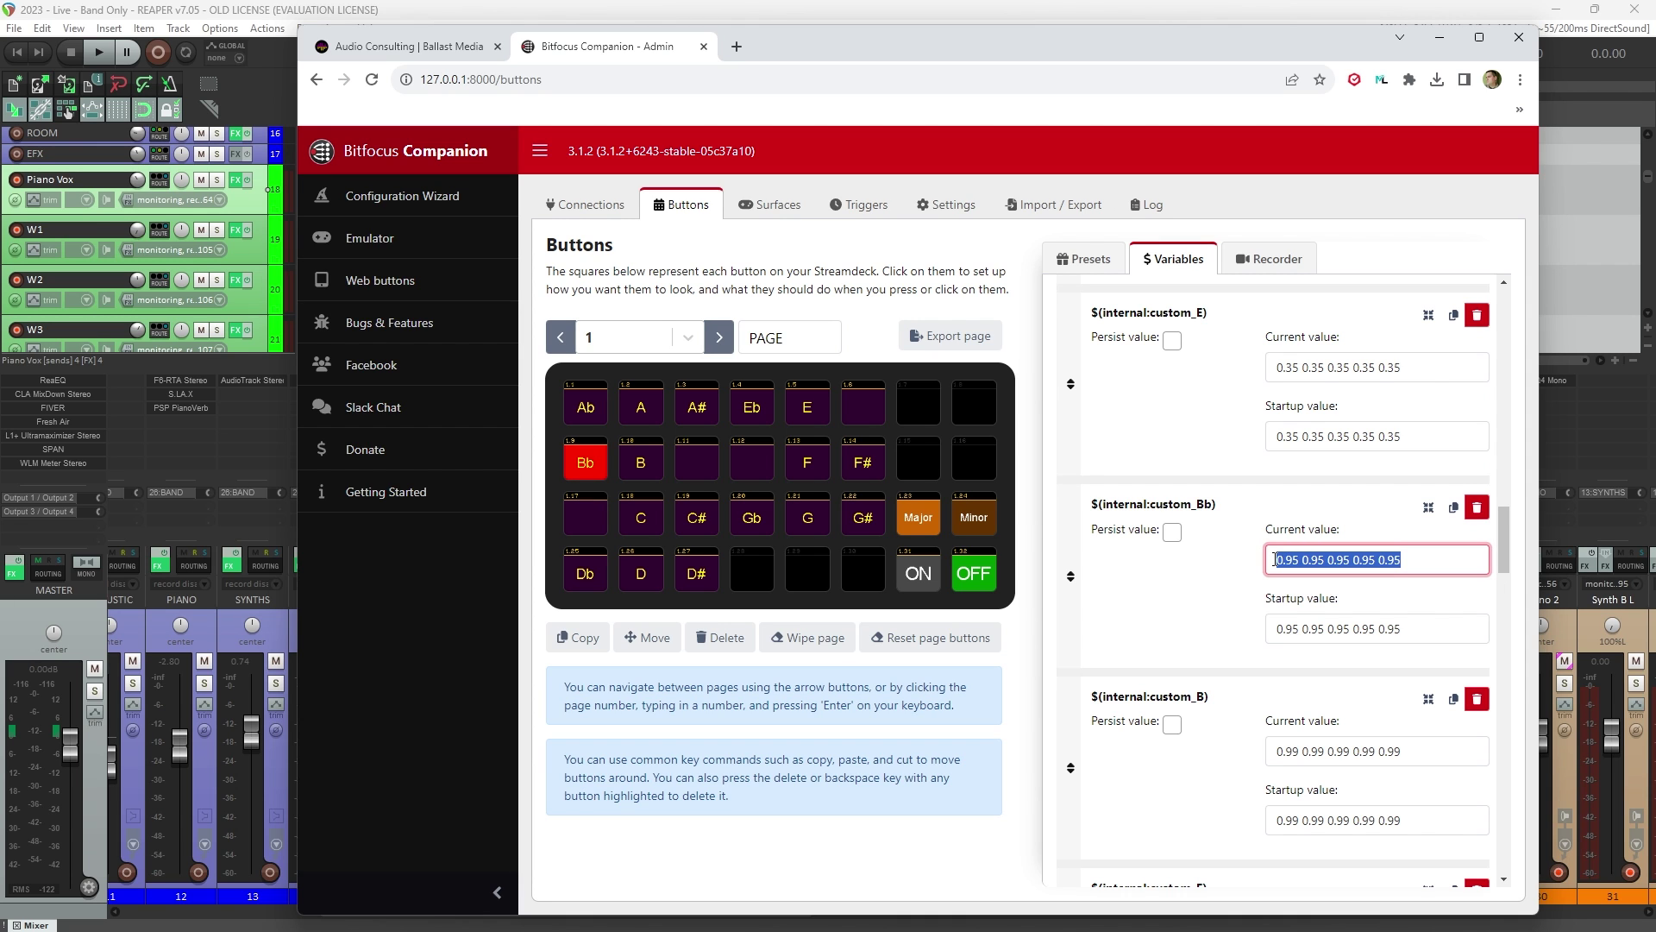
{"action": "left_click", "coordinate": [1304, 559]}
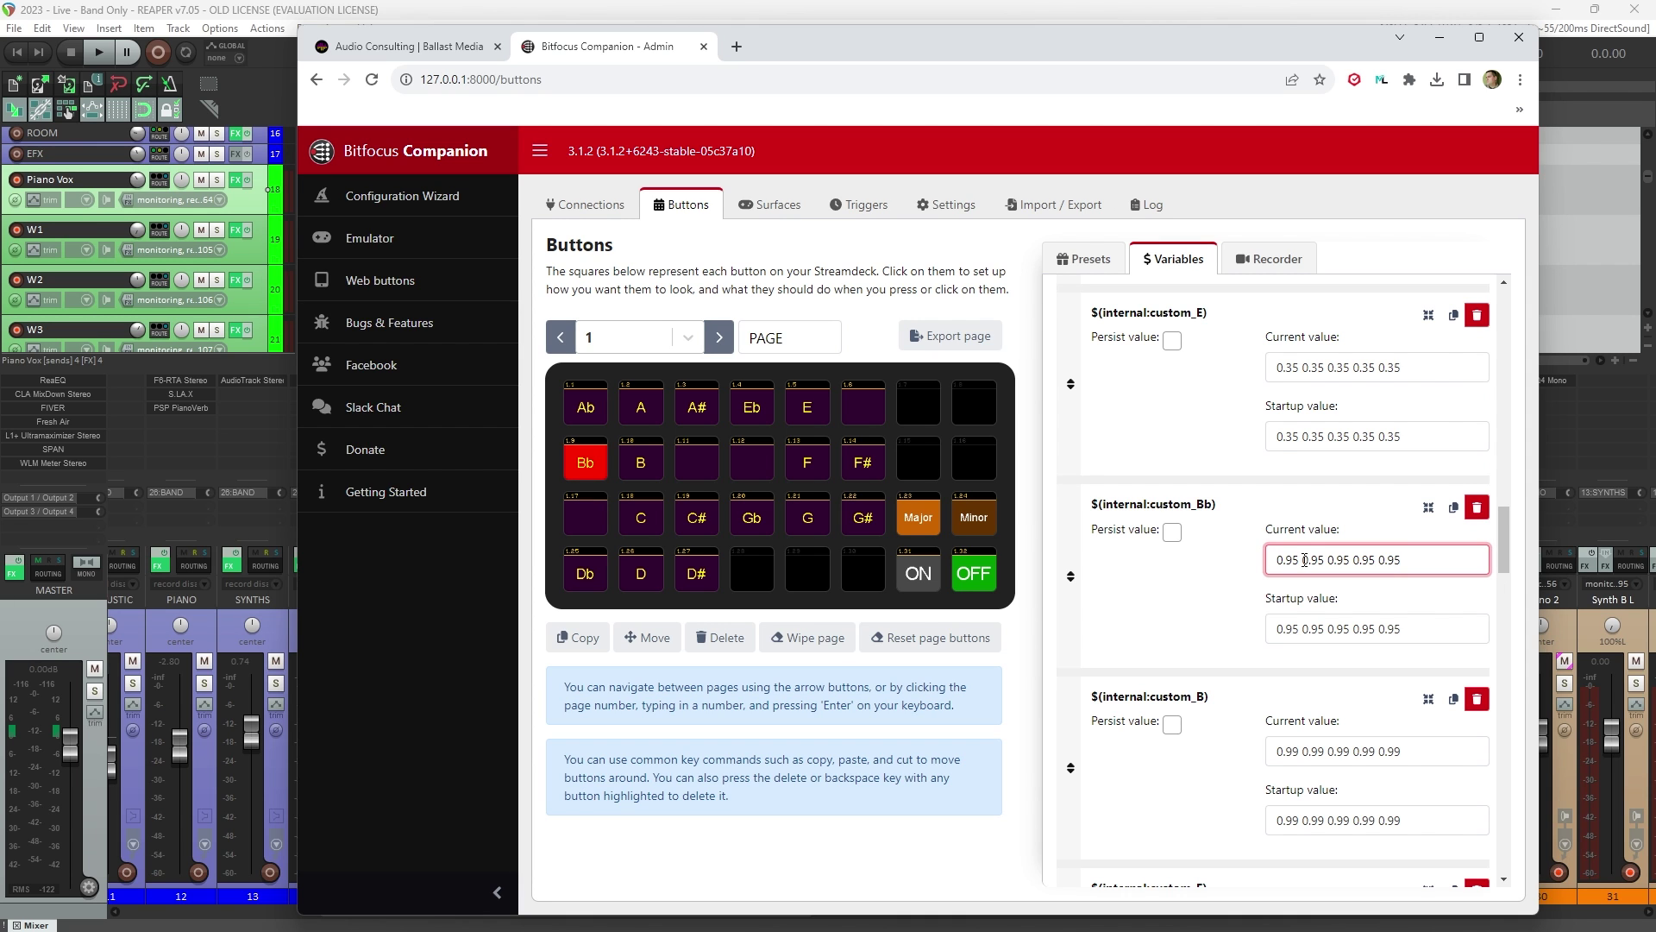
{"action": "left_click", "coordinate": [1231, 557]}
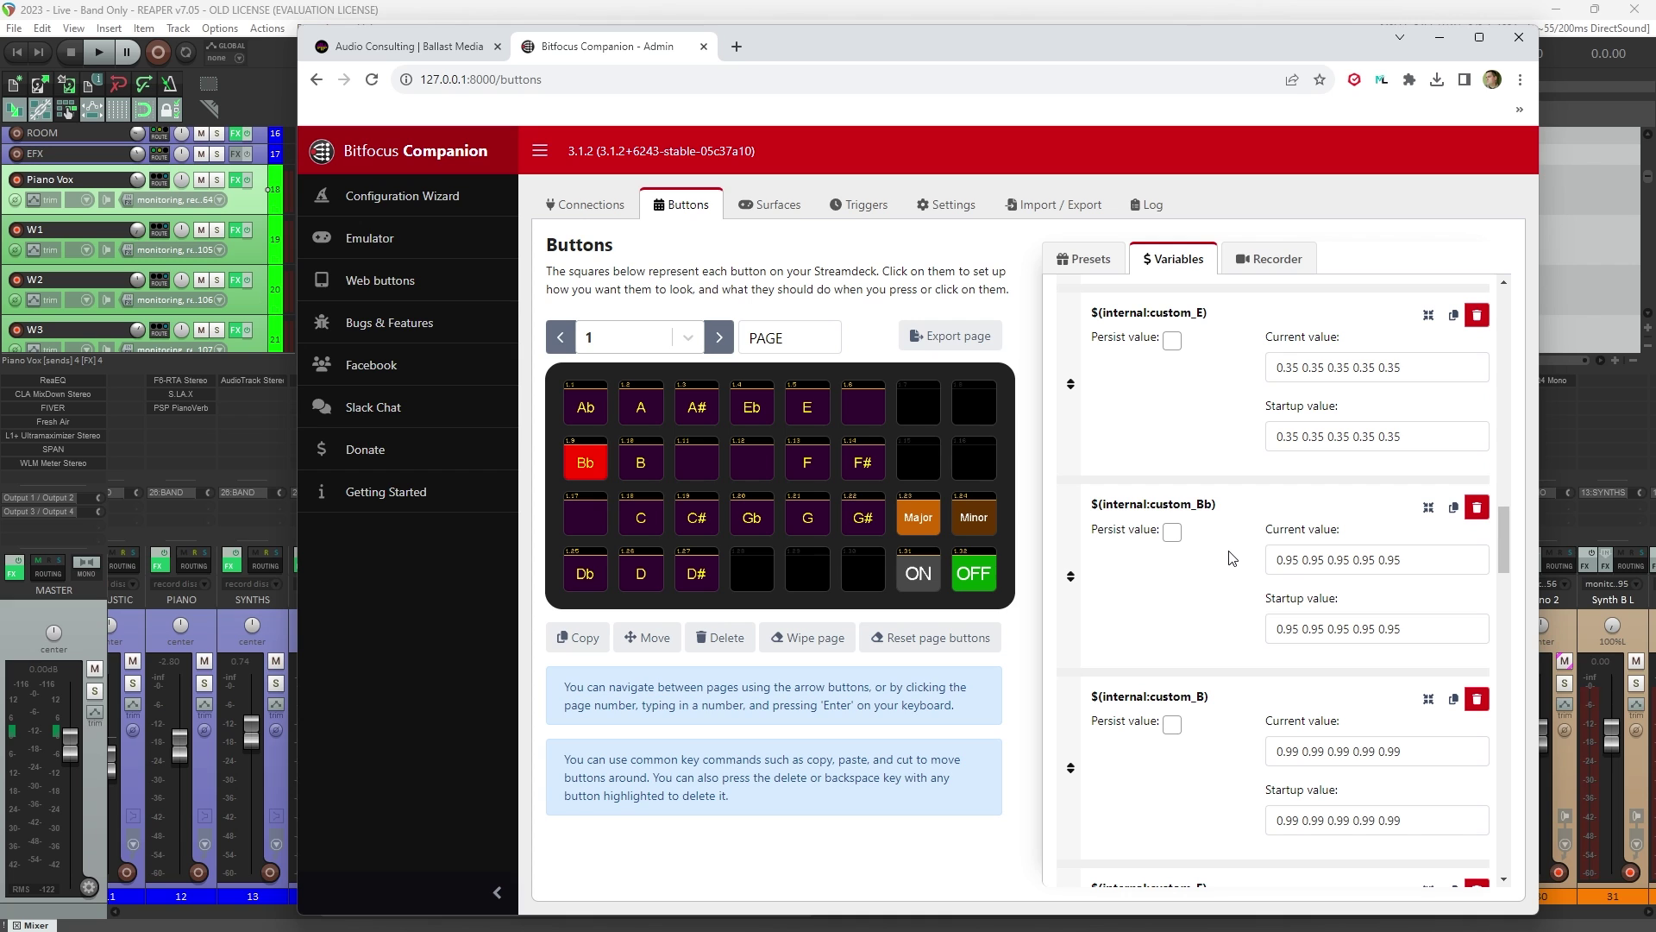